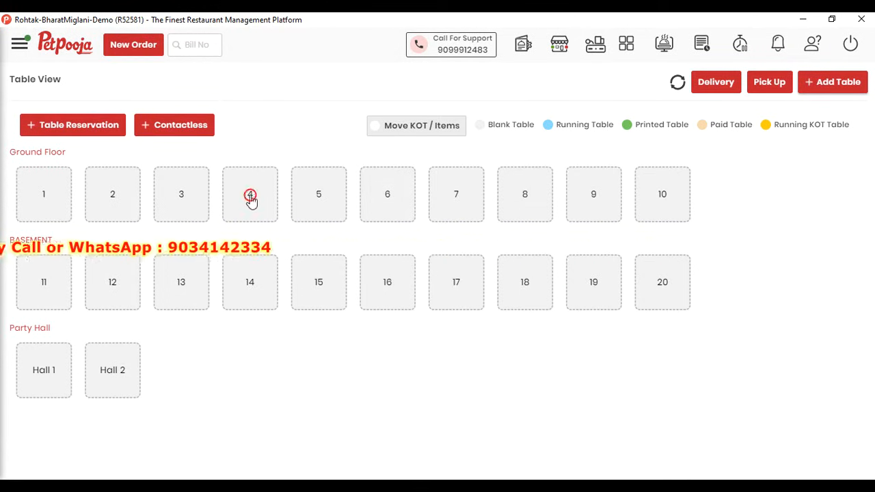
Open an order for Ground Floor table 4 and add RasMalai, Strawberry Mojito, Spring Roll and Salted Lassi from the favorites.
left_click(250, 196)
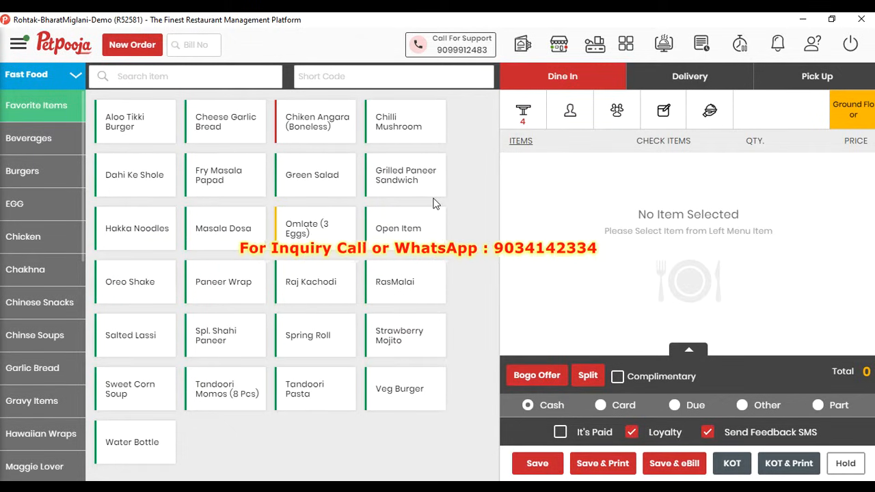
left_click(406, 300)
left_click(397, 333)
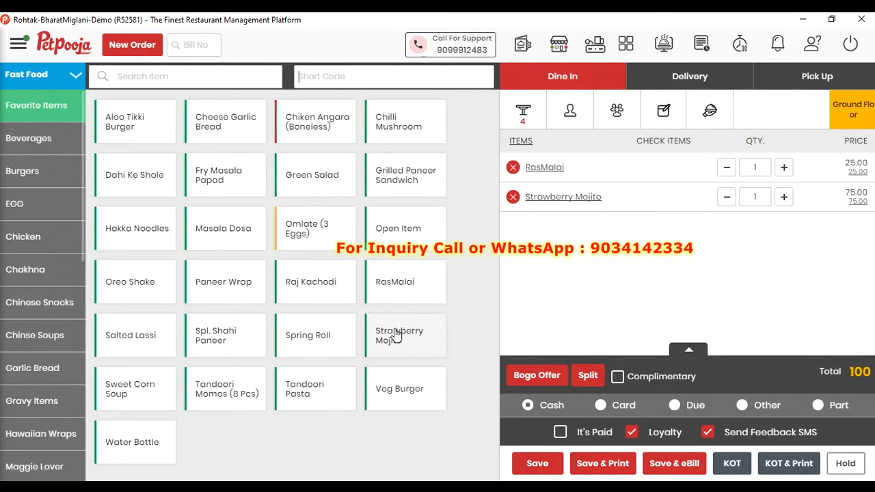
left_click(285, 335)
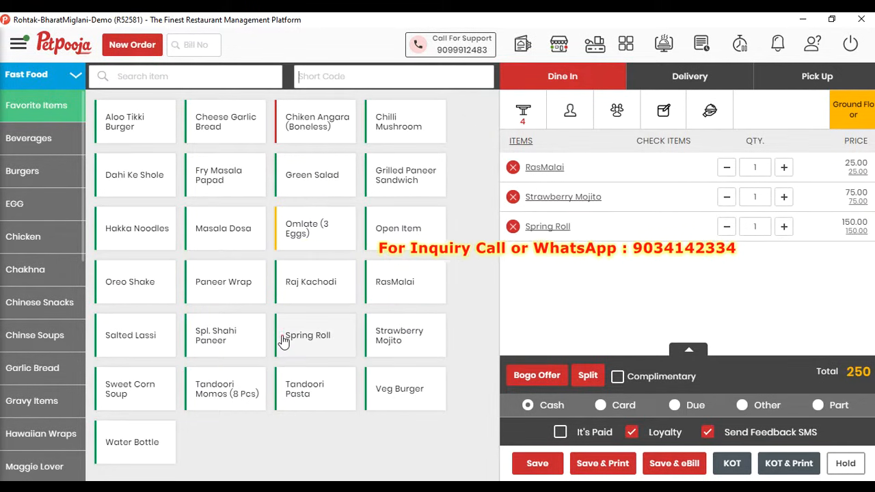
left_click(124, 337)
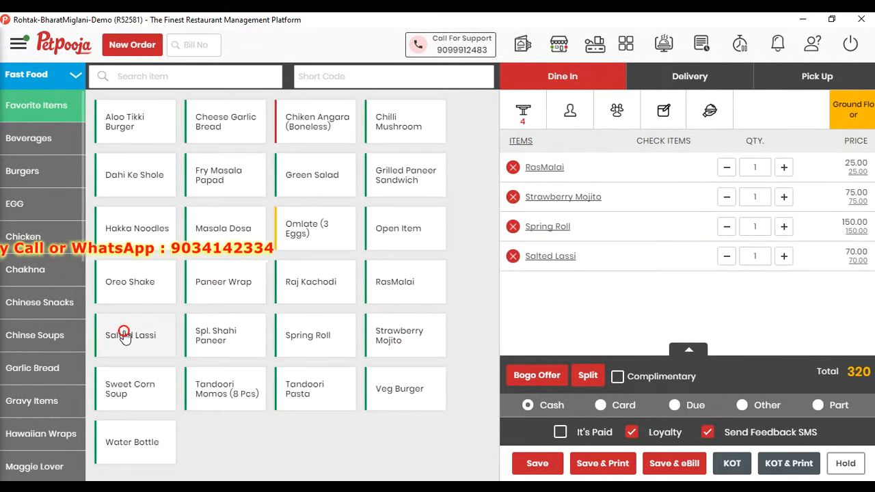
Add a half portion of Spl. Shahi Paneer, one Cheese Garlic Bread and one Chilli Mushroom to the order.
left_click(213, 355)
left_click(624, 310)
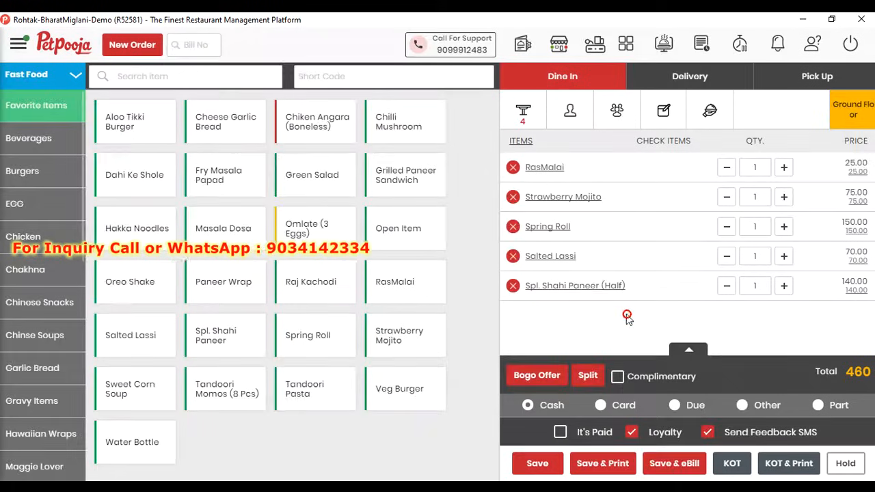
left_click(215, 144)
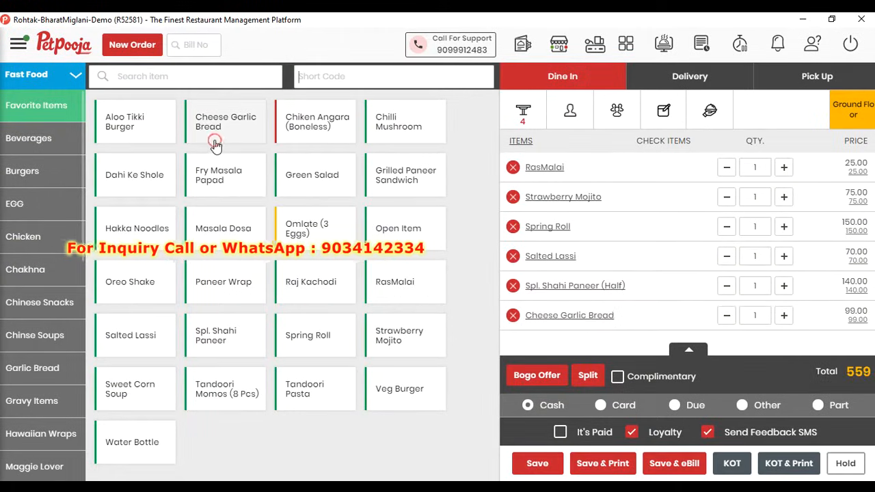
left_click(421, 119)
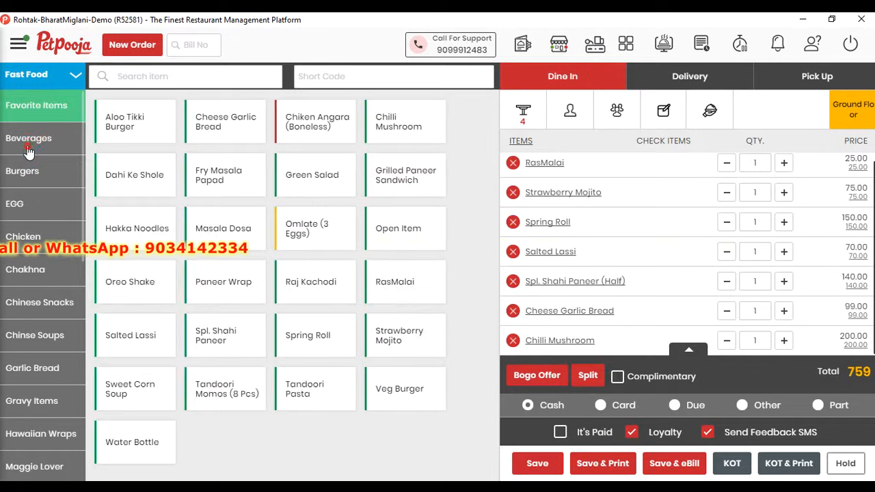
Add Fresh Lime Water Salted from the Beverages category and Egg Curry from the EGG category.
left_click(49, 144)
left_click(201, 171)
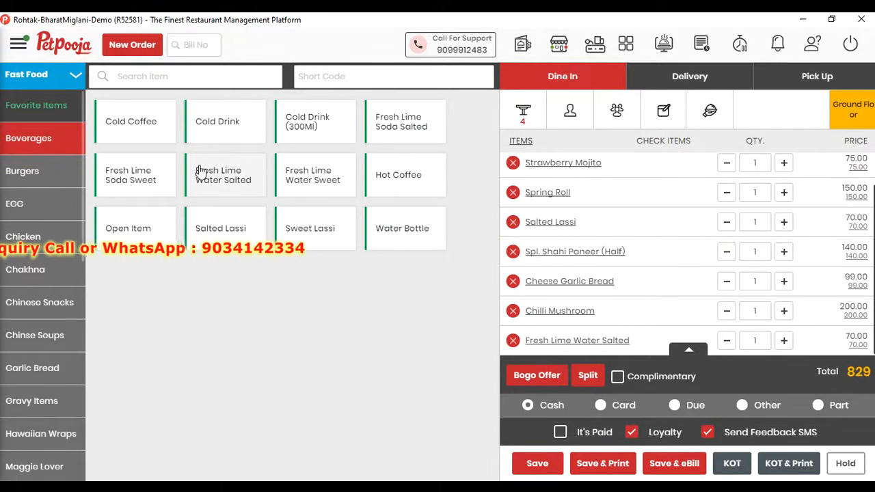
left_click(50, 207)
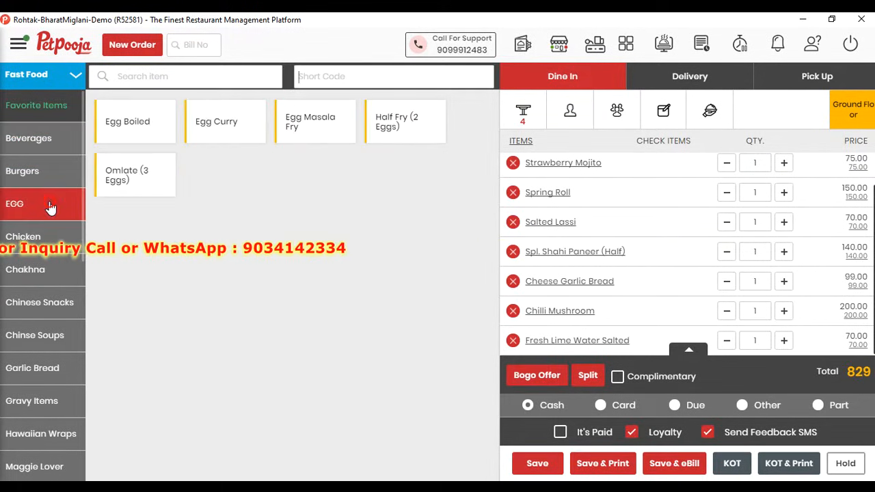
left_click(243, 129)
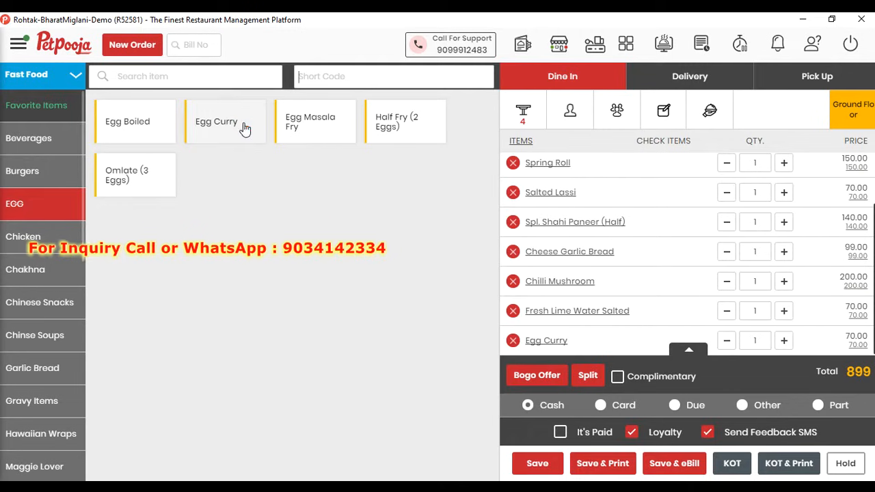
Add Peanut Masala from the Chakhna category and Crispy Corn from the Chinese Snacks category.
left_click(33, 276)
left_click(315, 125)
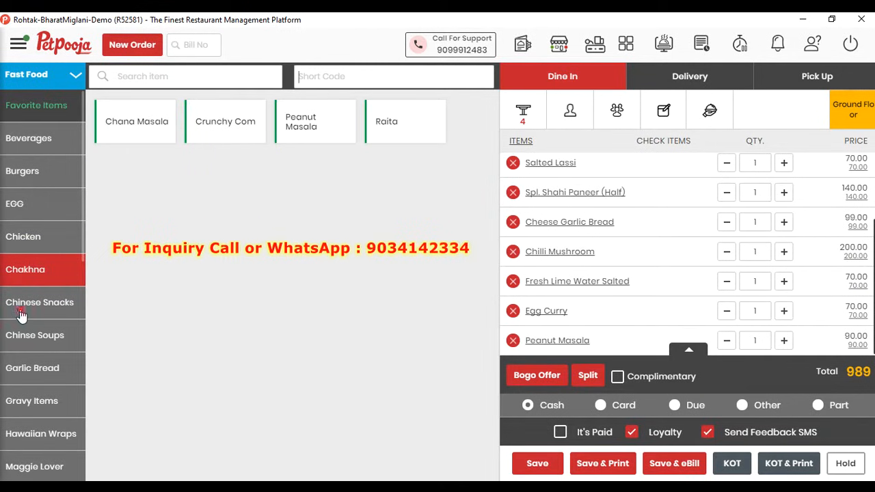
left_click(21, 313)
left_click(338, 170)
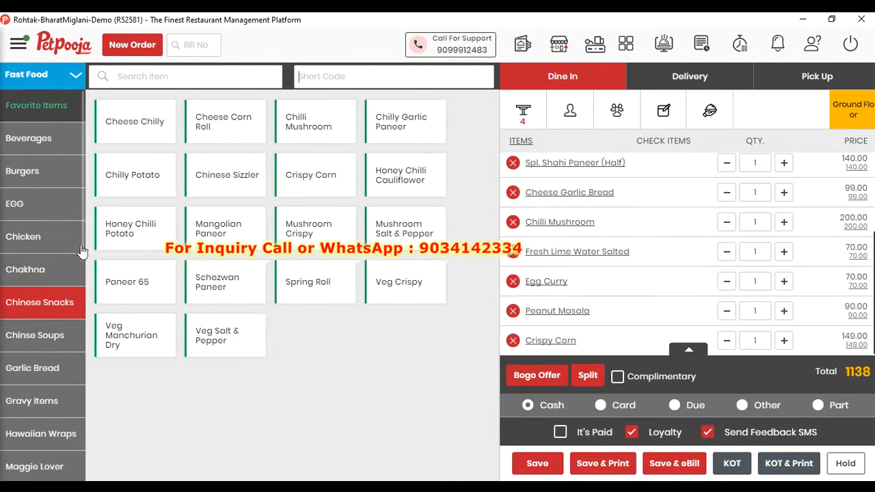
Add Veg Noodles from the Noodles category to the order.
scroll(82, 252, "down", 3)
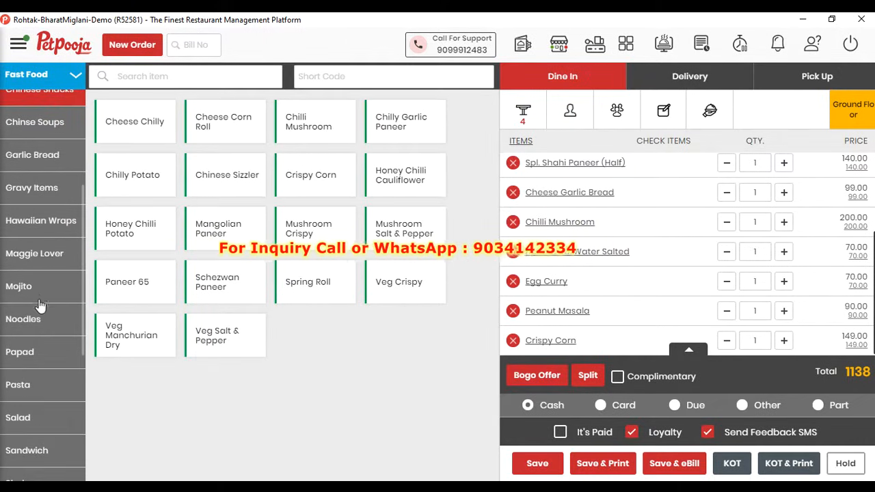
left_click(24, 319)
left_click(233, 190)
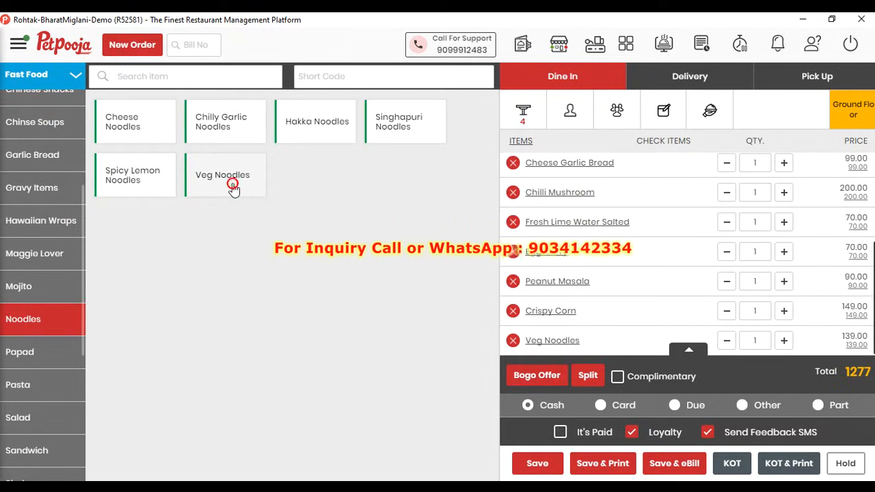
Add three Dry Papad 1 Pc from the Papad category to the order.
left_click(20, 352)
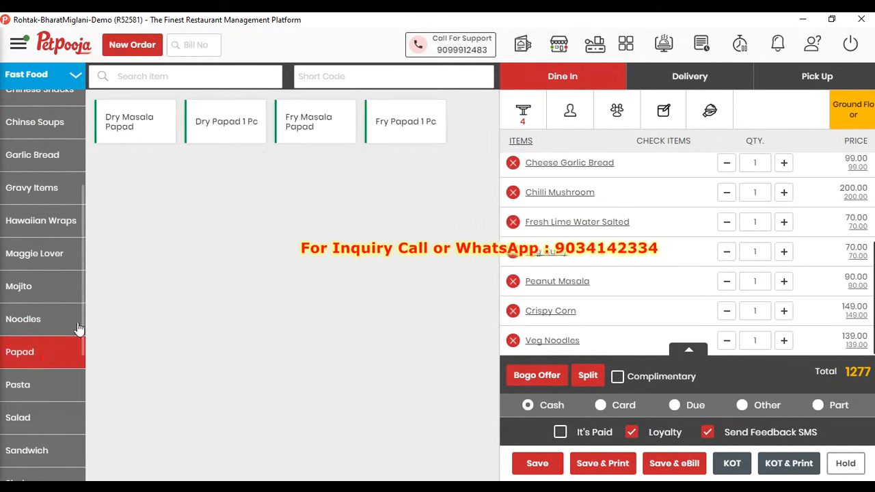
left_click(241, 131)
scroll(83, 315, "down", 2)
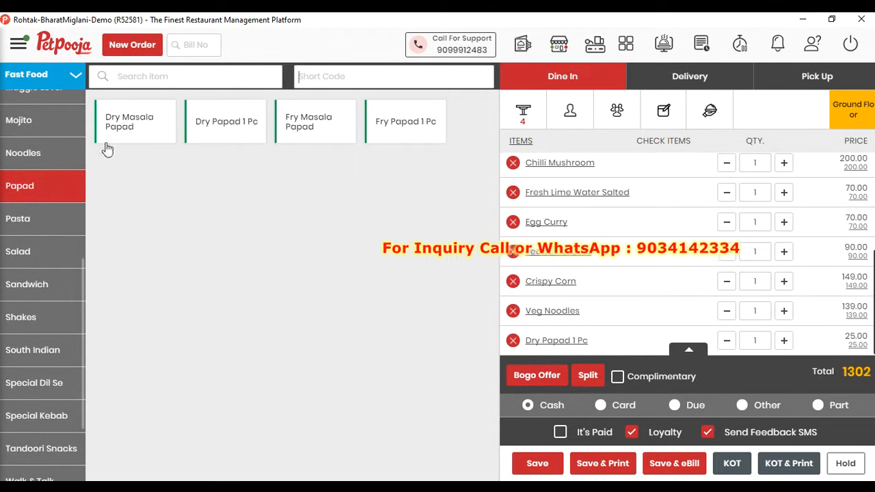
left_click(240, 122)
left_click(241, 121)
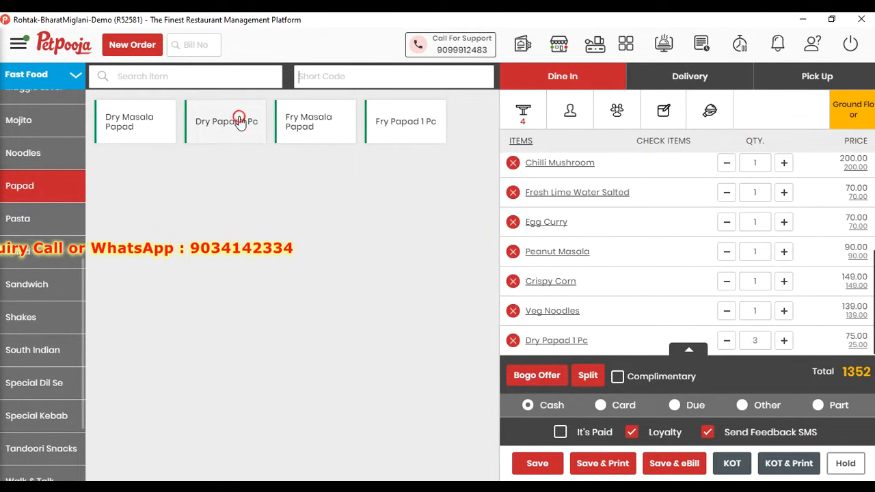
left_click(241, 122)
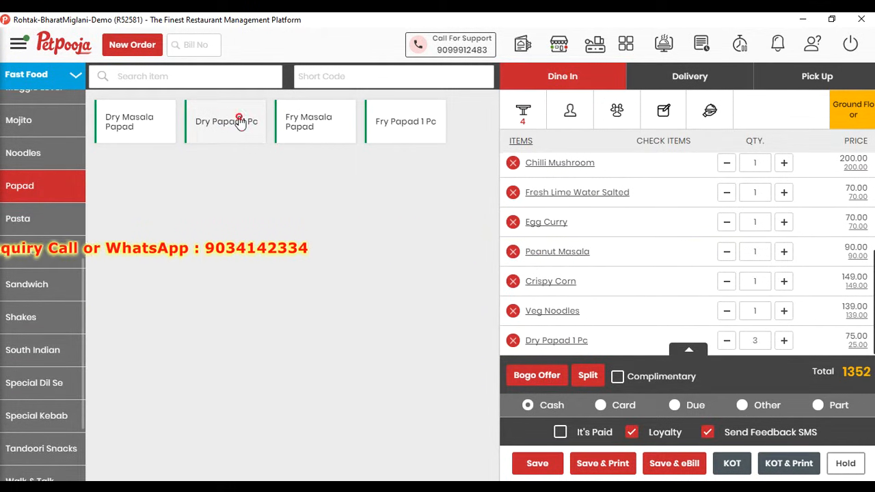
Set the order quantity of Dry Papad 1 Pc to 2 and of Veg Noodles to 3.
left_click(725, 346)
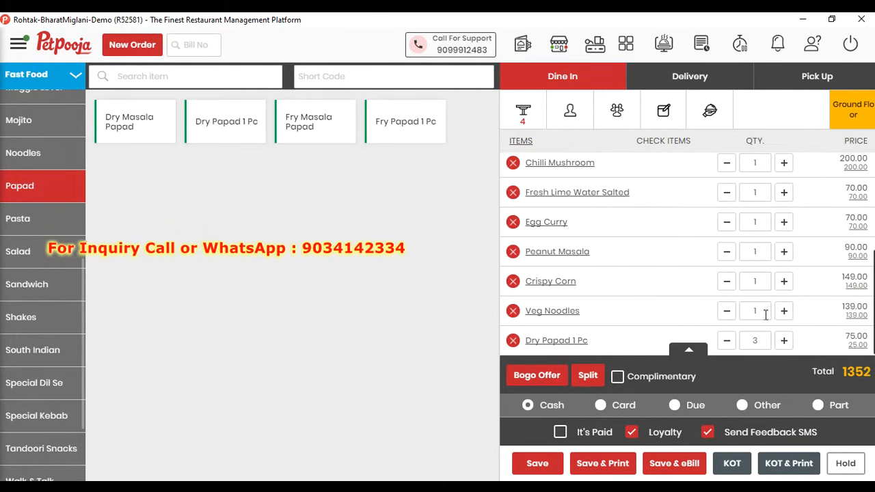
left_click(727, 340)
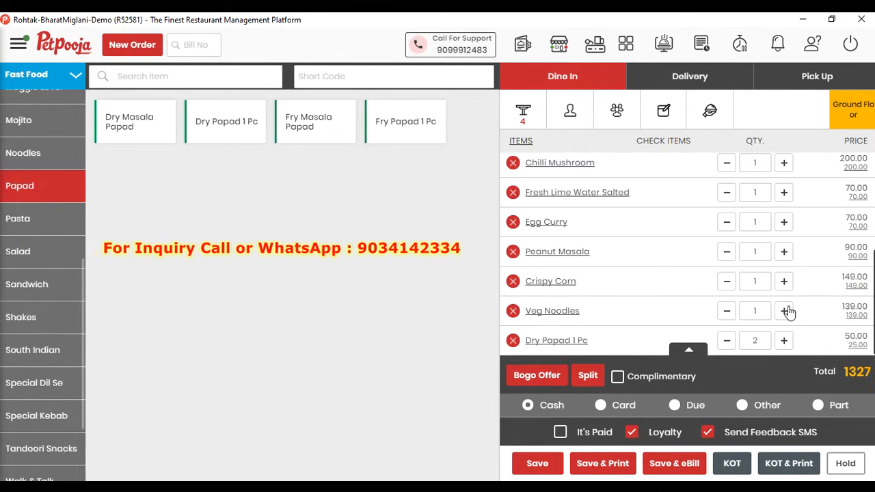
left_click(785, 311)
left_click(785, 311)
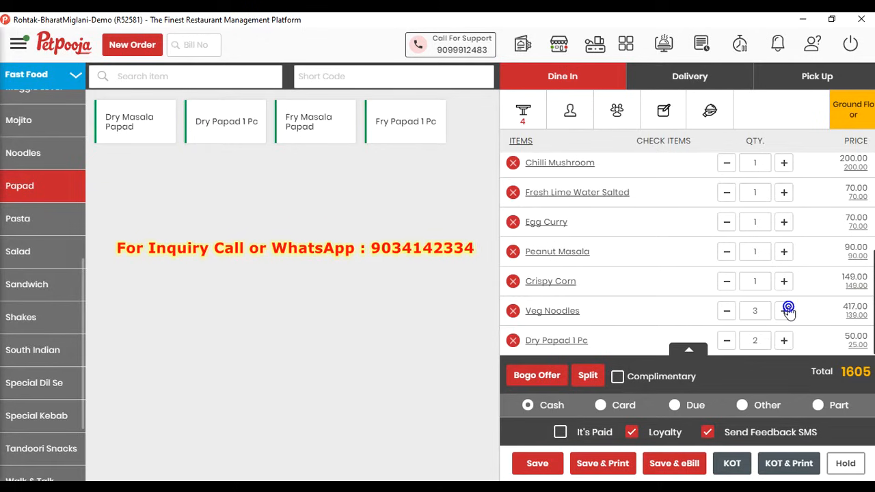
Remove Crispy Corn from the order and add Ghee Roasted Dosa from the South Indian category.
left_click(513, 281)
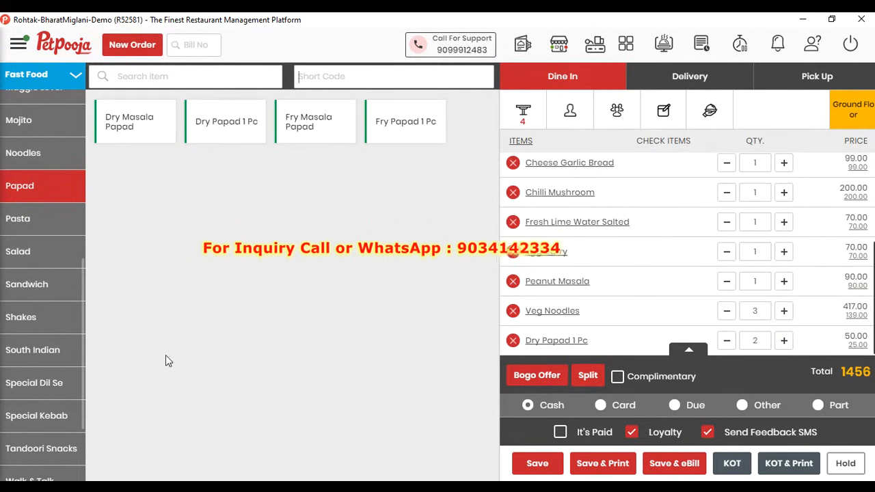
left_click(37, 350)
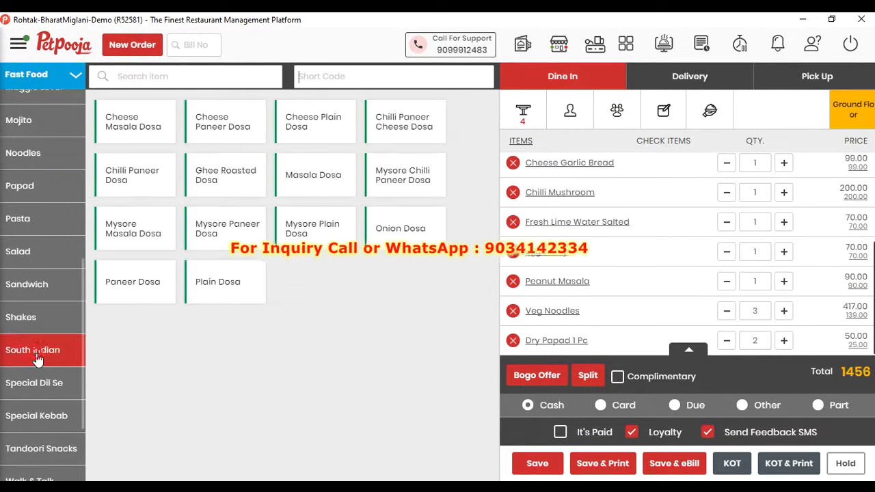
left_click(199, 189)
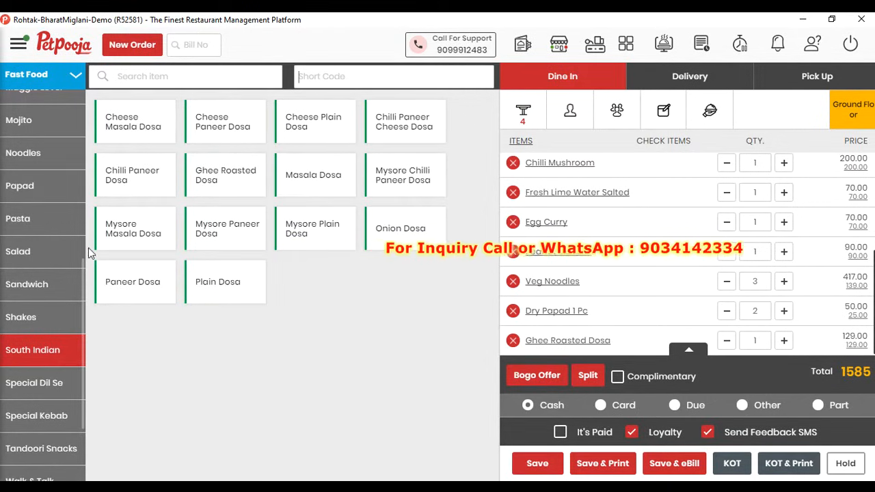
left_click(81, 280)
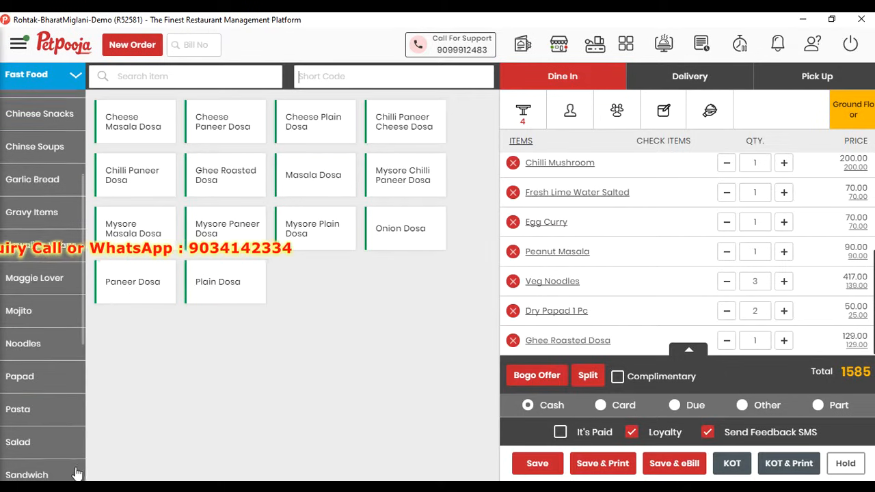
scroll(82, 303, "up", 3)
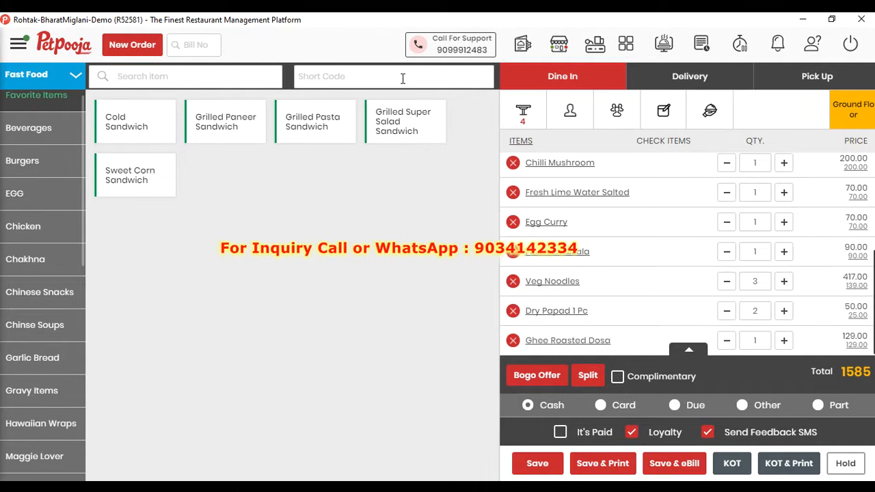
Add Achari Chaap and Paneer Tikki Kabab to the order using the short codes ac2 and ptk.
type("acc")
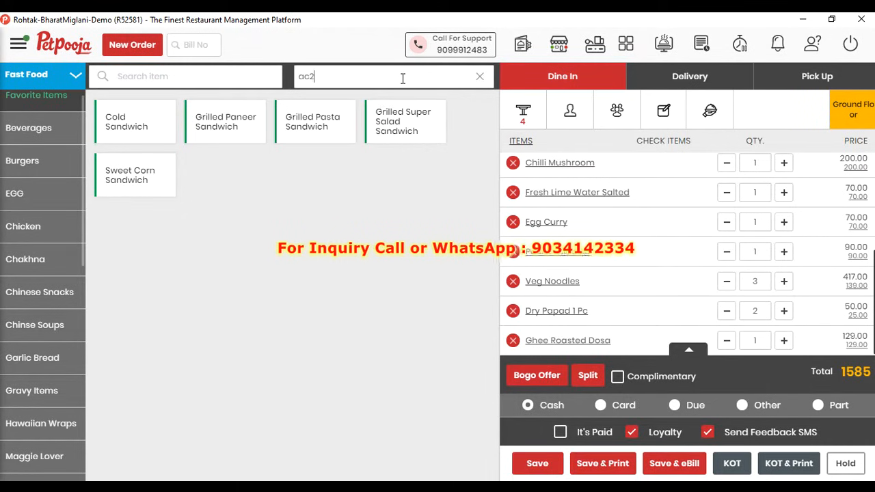
key("Return")
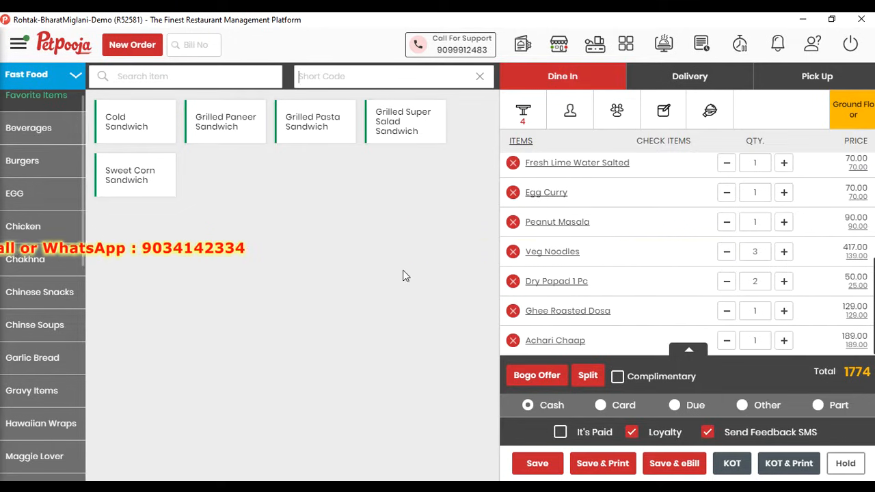
type("ptk")
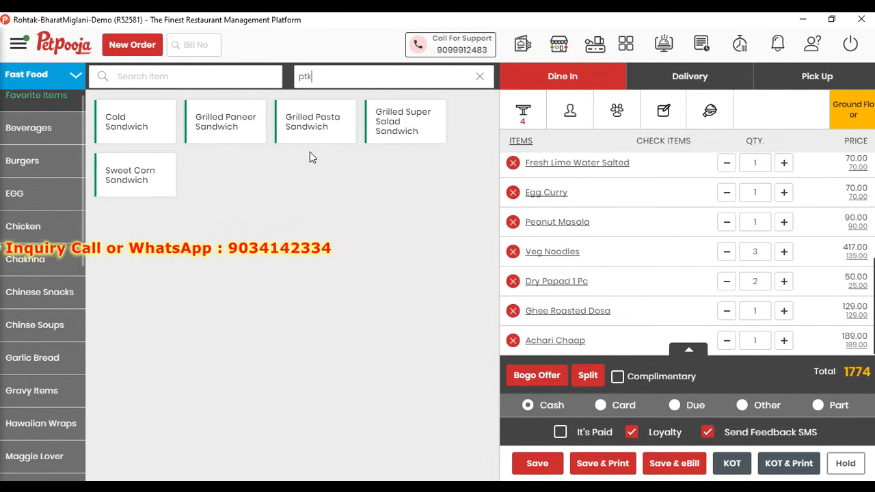
key("Return")
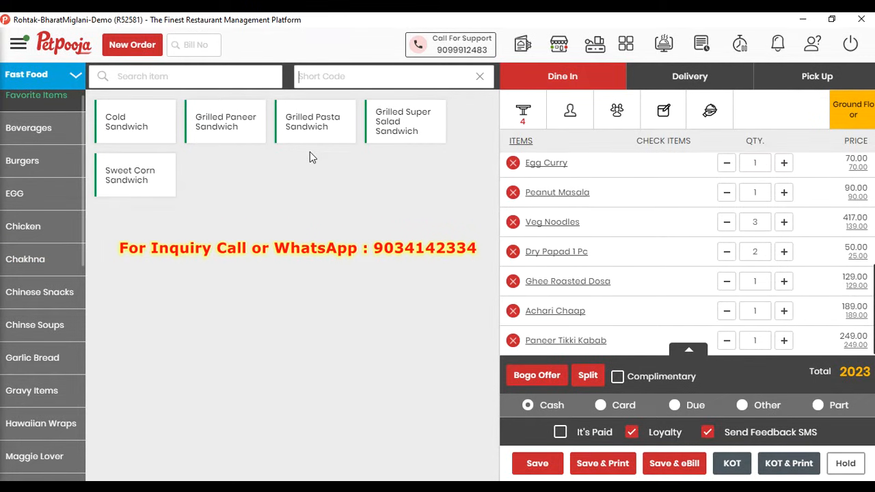
Add Cheese Paneer Dosa with short code cpd, Onion Salad with os2, and Green Salad by its short code.
type("cpd")
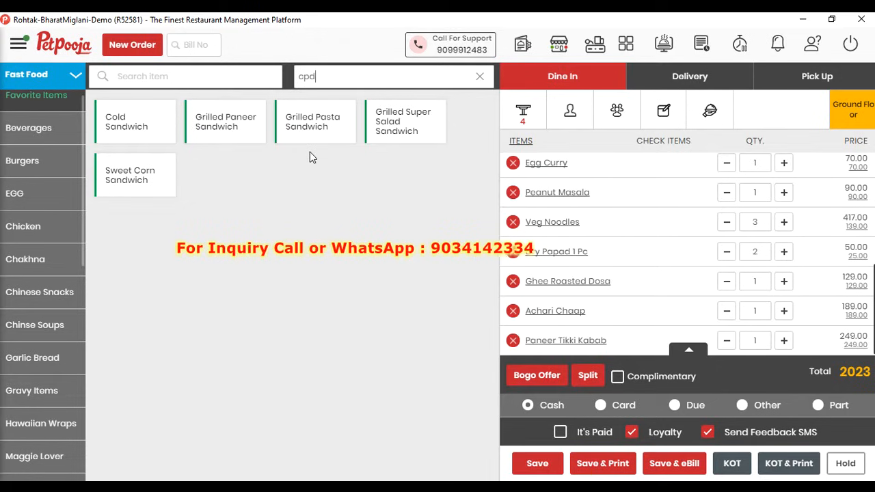
key("Return")
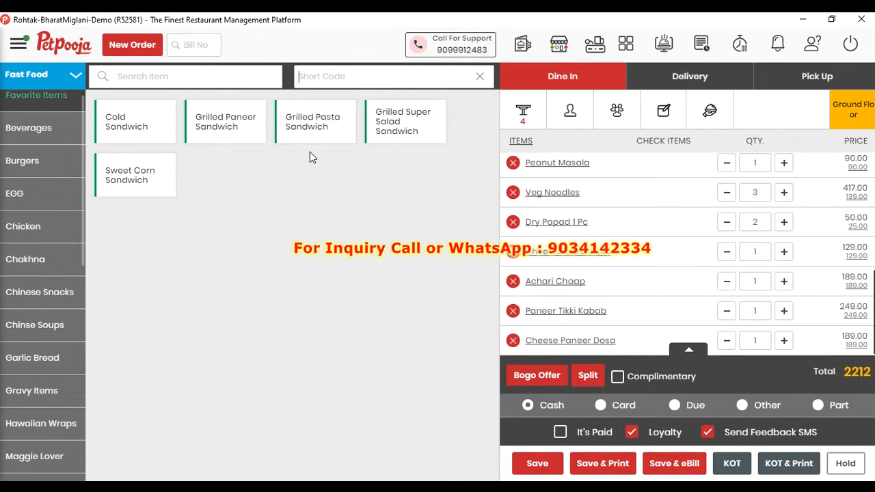
type("os2")
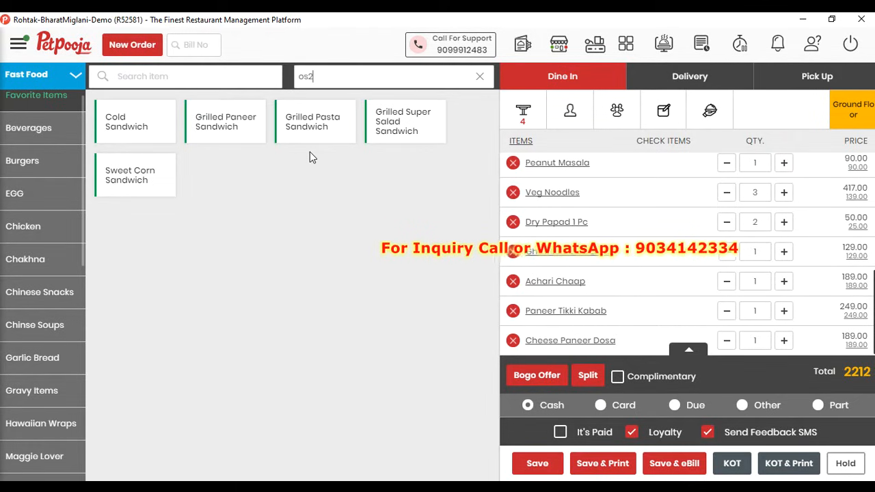
key("Return")
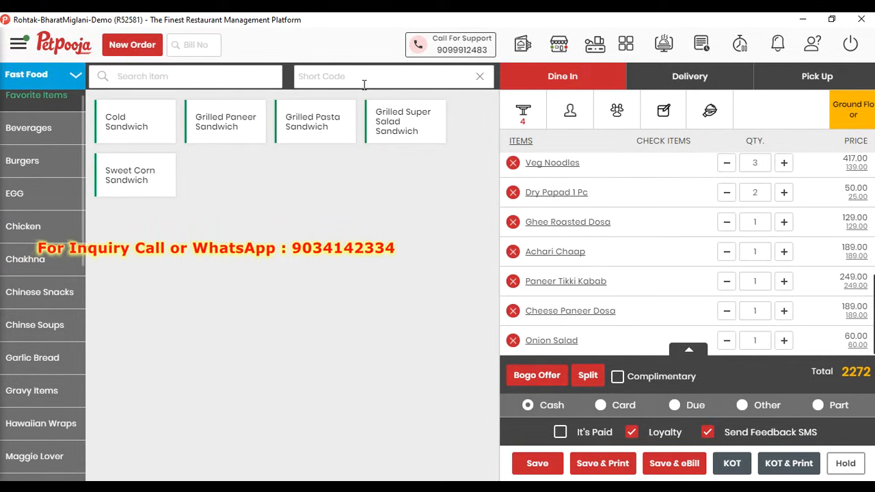
key("Return")
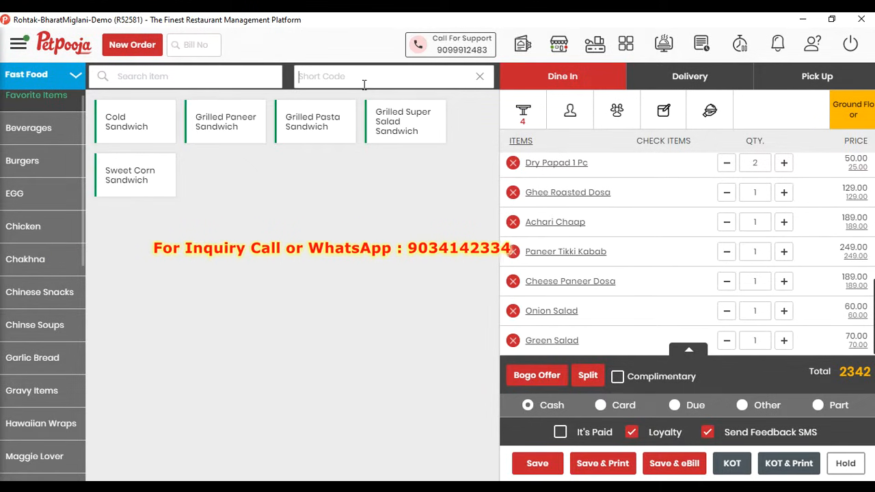
Replace the Green Salad entry using short code gs, and remove and re-add Kachumber Salad using code 71.
left_click(512, 341)
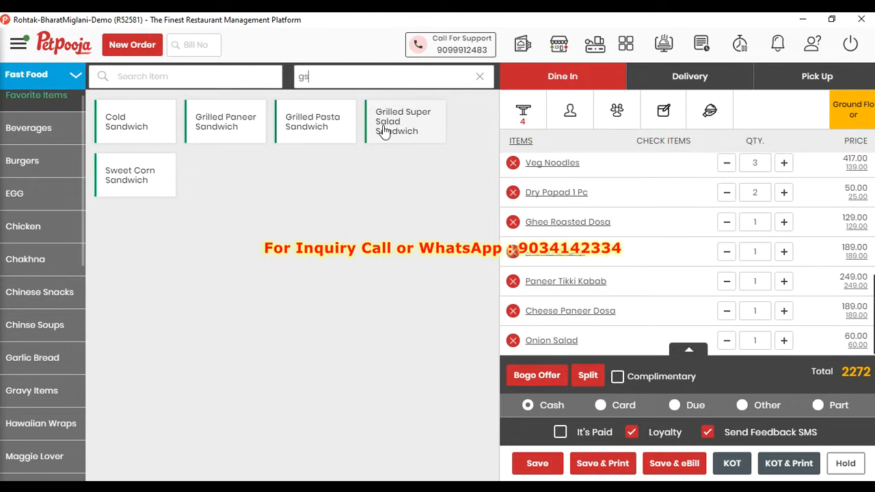
key("Return")
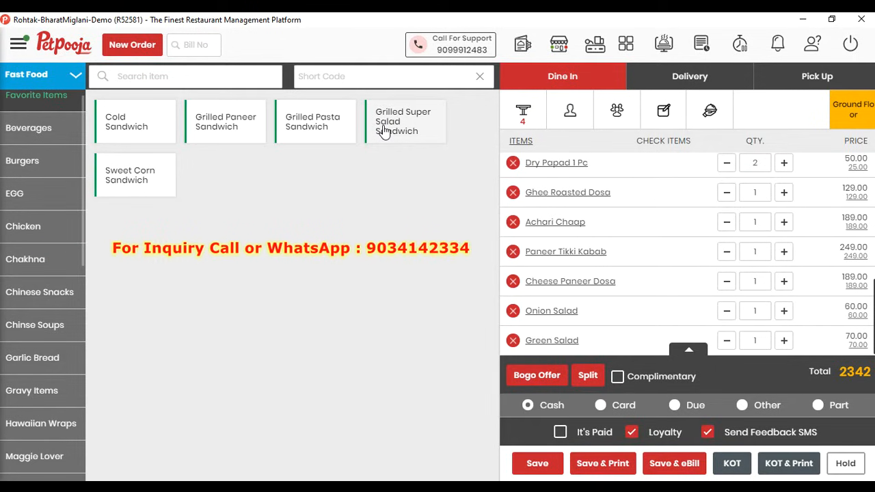
key("Return")
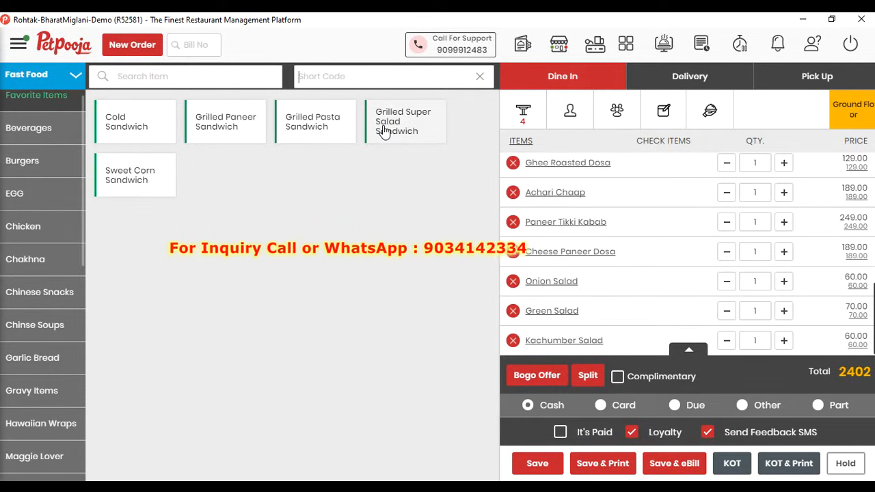
left_click(512, 342)
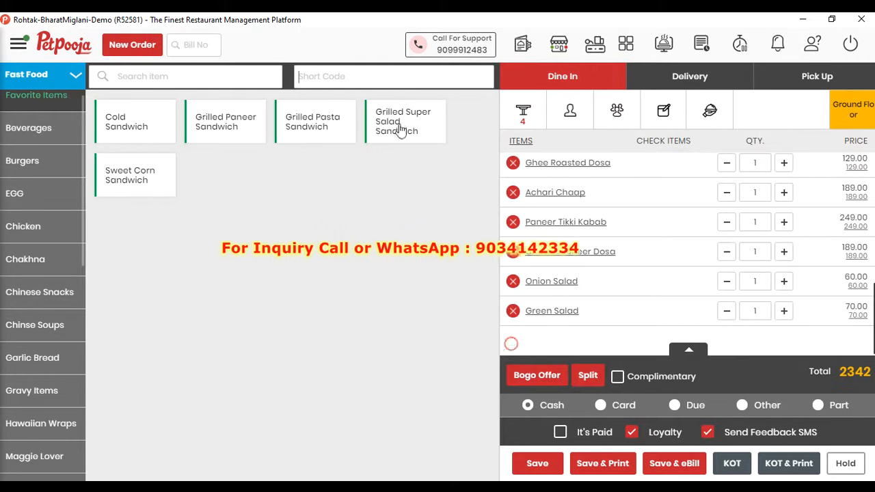
left_click(381, 83)
type("71")
key("Return")
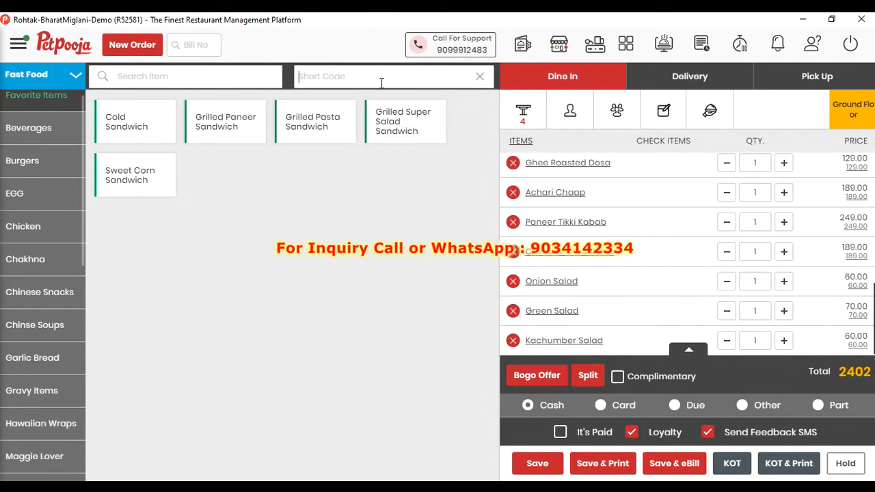
Search the menu for "paneer wrap" and add Paneer Wrap to the order.
left_click(218, 82)
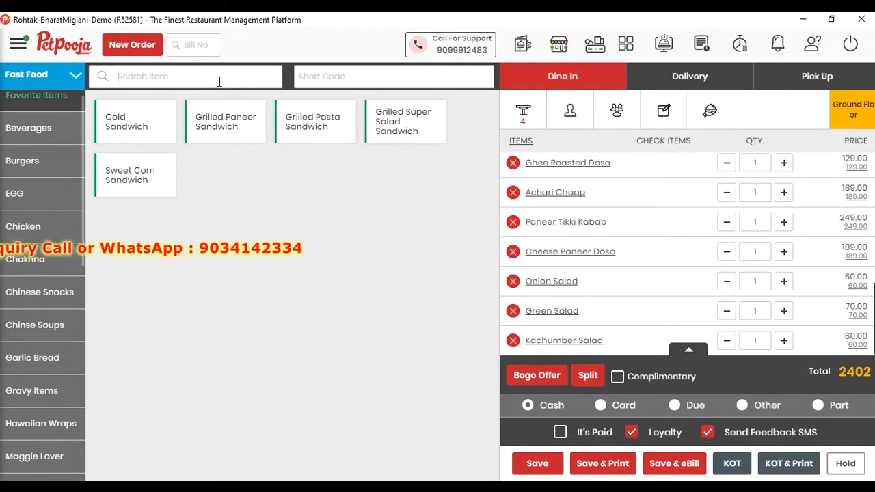
left_click(41, 97)
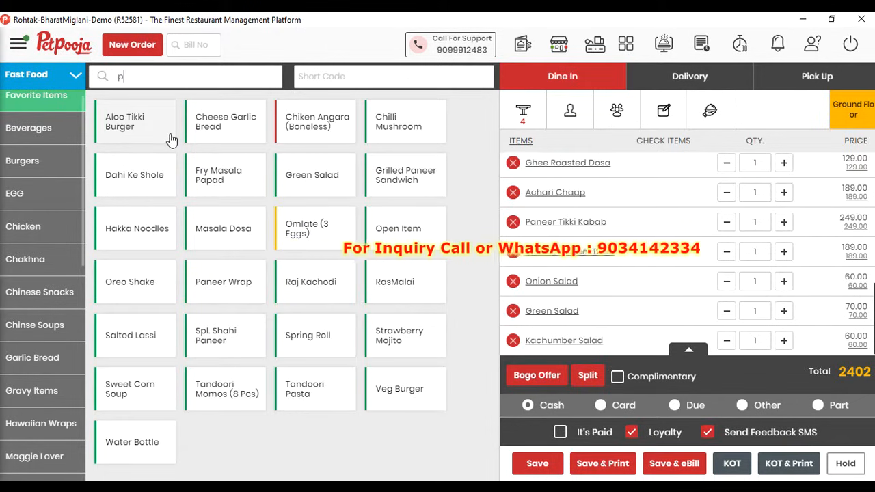
type("paneer")
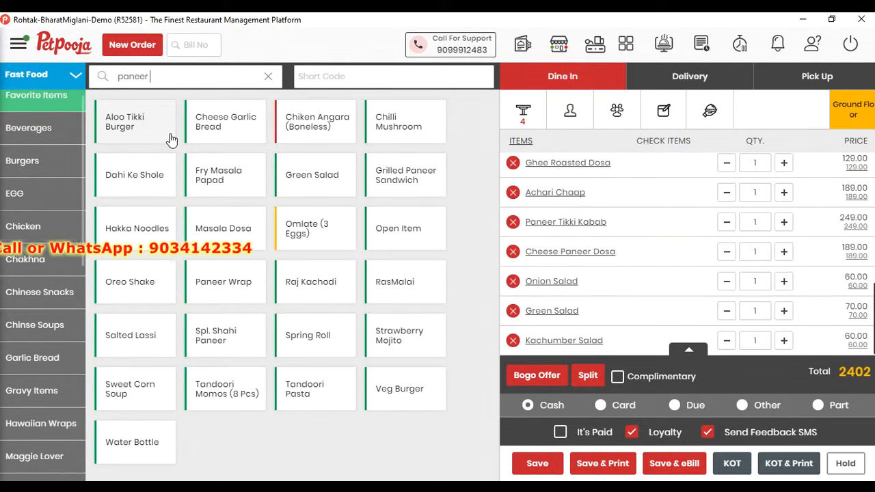
type(" wrap")
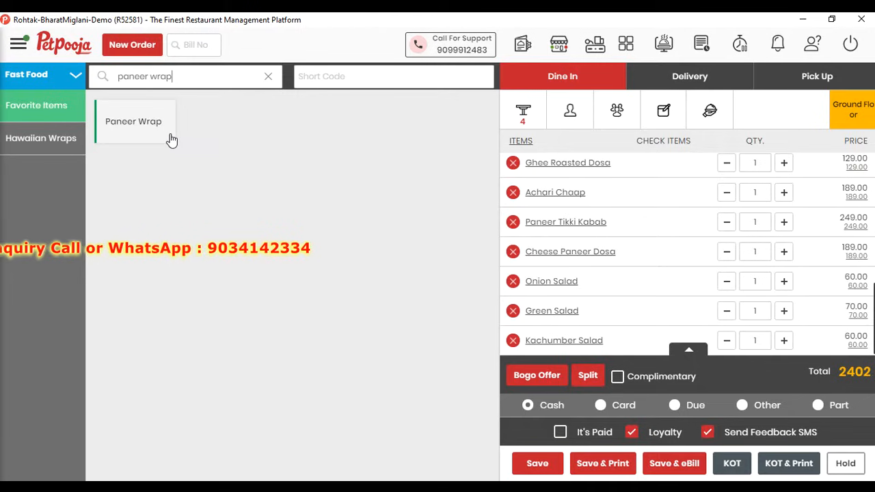
left_click(146, 125)
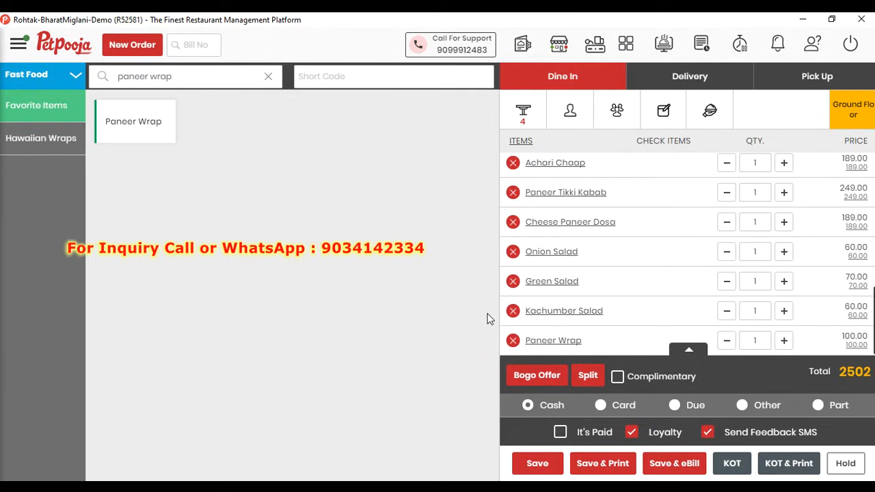
Search the menu for "tomato soup", add Tomato Soup to the order, and clear the search.
left_click(269, 77)
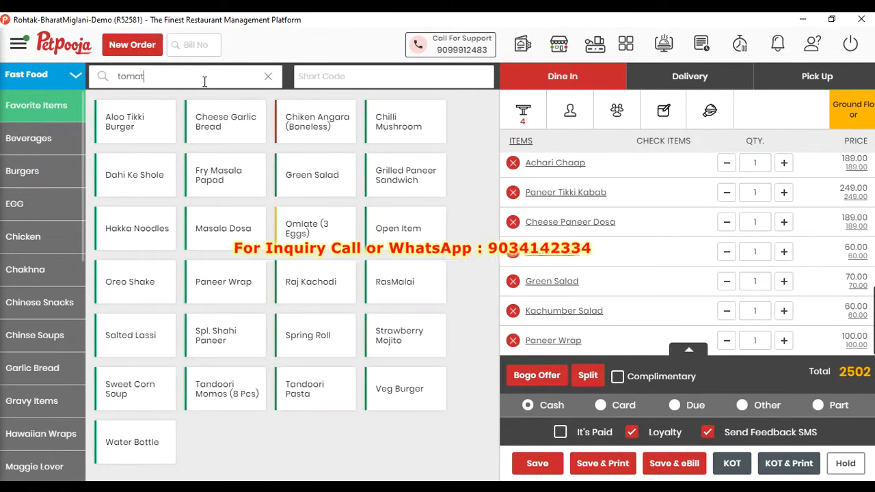
type("tomato soup")
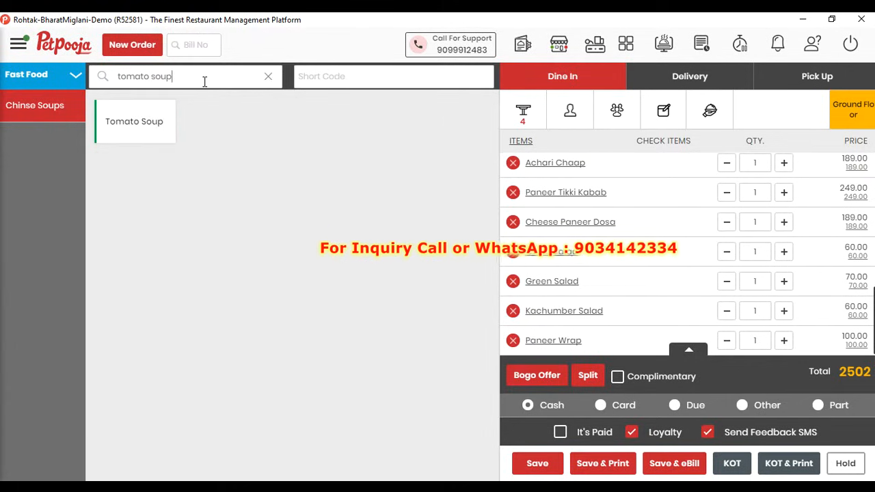
left_click(142, 125)
left_click(270, 77)
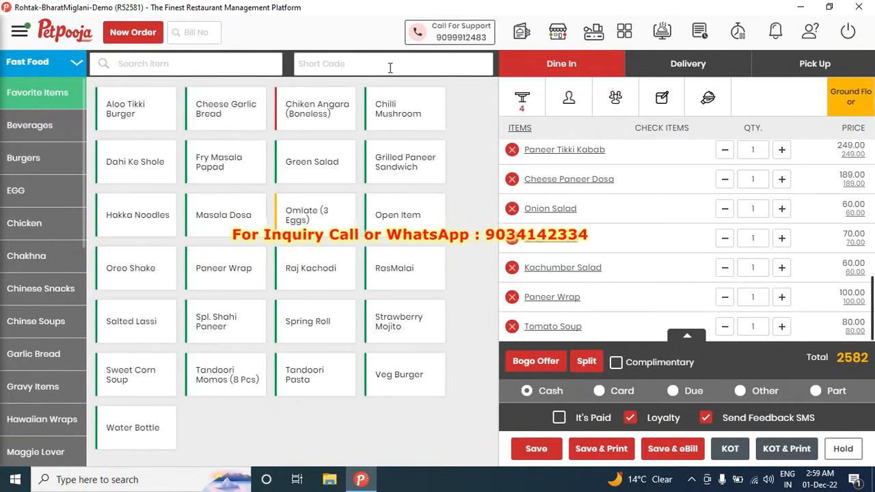
Add a second Paneer Wrap from the favorite items and browse the EGG and Chicken categories.
left_click(226, 64)
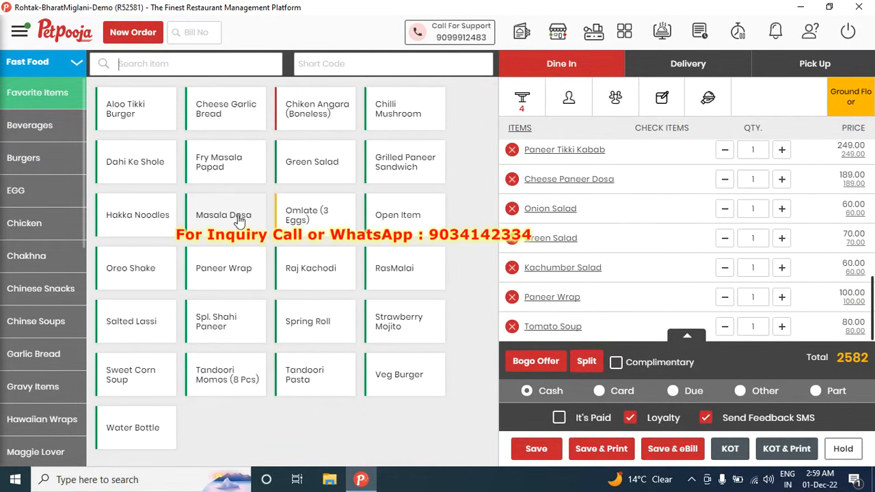
left_click(223, 283)
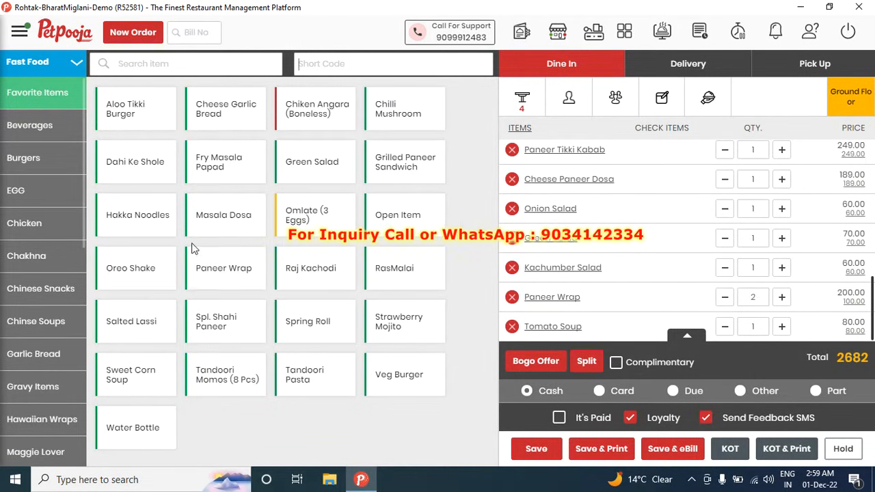
left_click(37, 193)
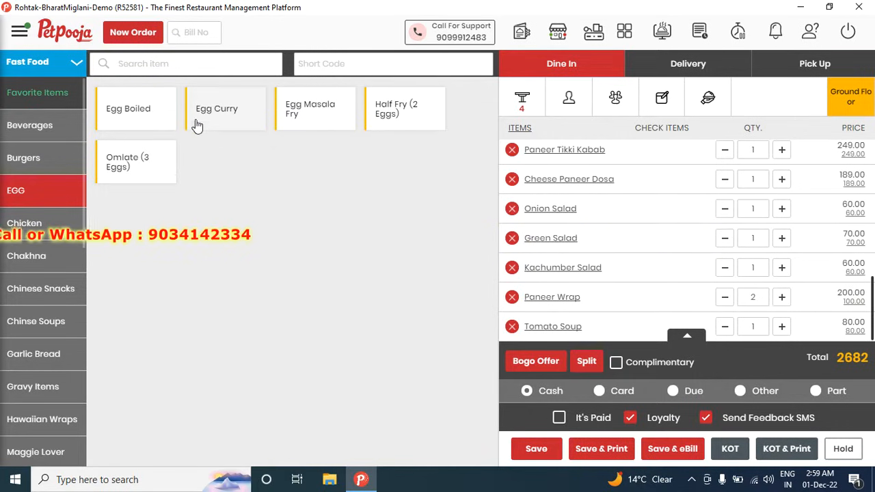
left_click(22, 224)
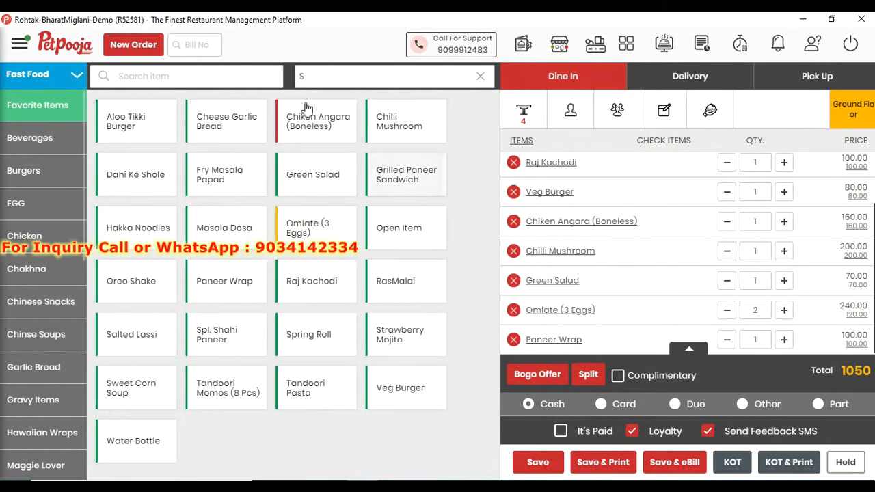
Start a new order for table 4 with RasMalai, Strawberry Mojito, Veg Burger and Tandoori Pasta, and issue its KOT.
left_click(145, 50)
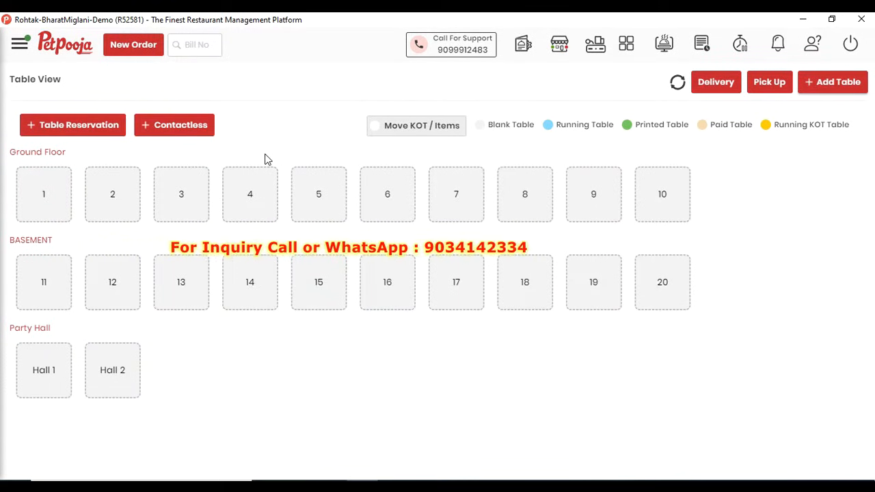
left_click(246, 195)
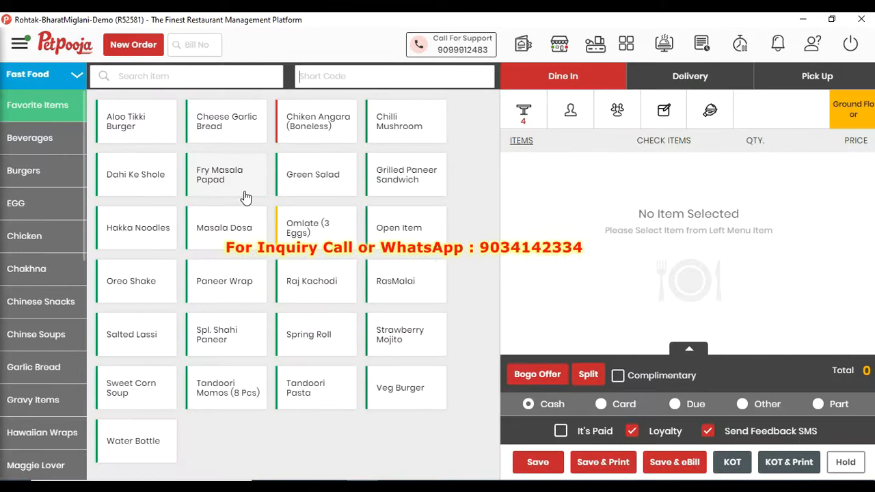
left_click(416, 284)
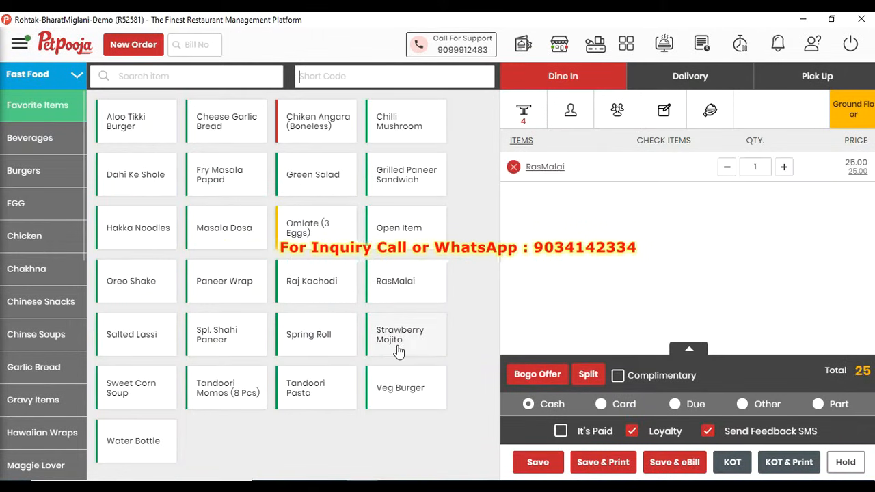
left_click(400, 351)
left_click(394, 397)
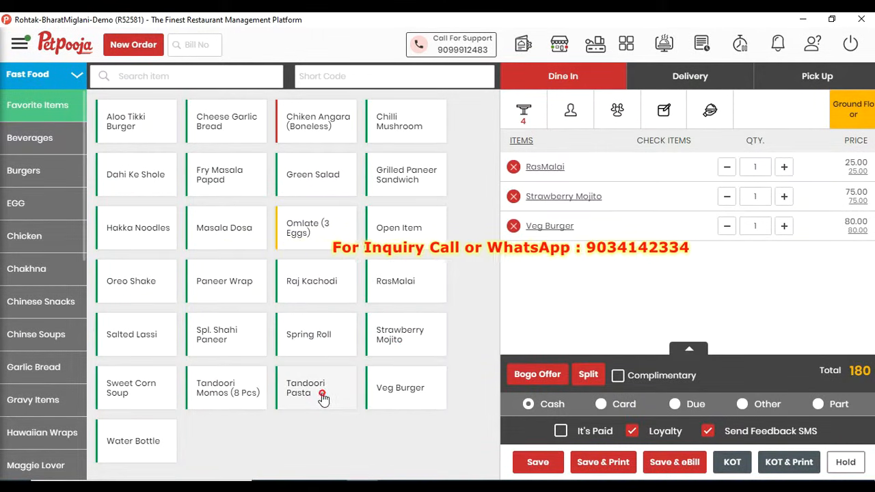
left_click(325, 398)
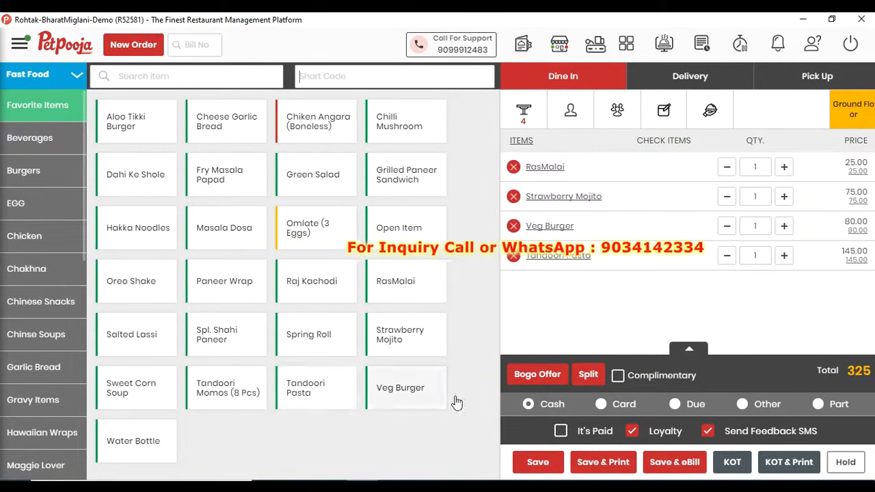
left_click(731, 462)
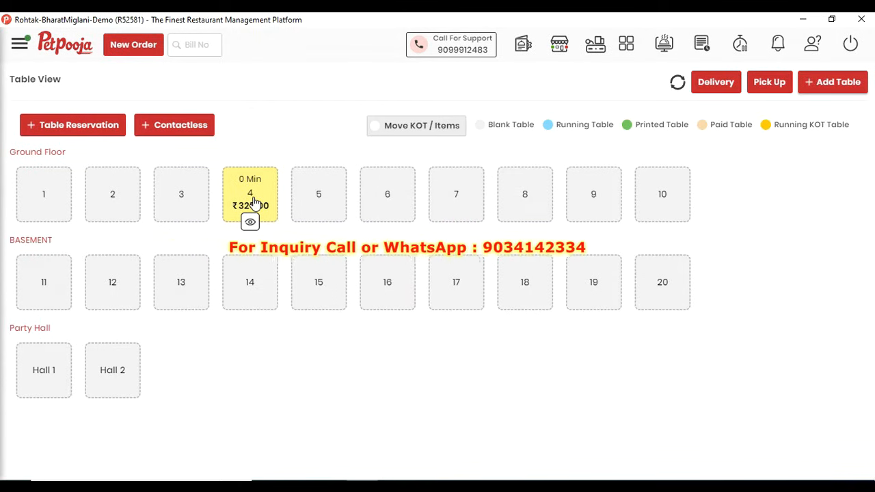
Create an order for table 5 with Strawberry Mojito and Veg Burger, and issue its KOT.
left_click(306, 192)
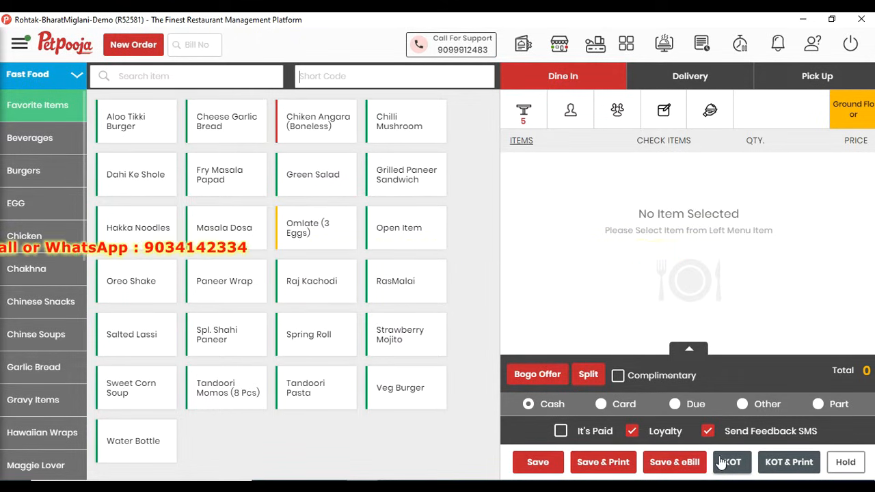
left_click(425, 345)
left_click(418, 386)
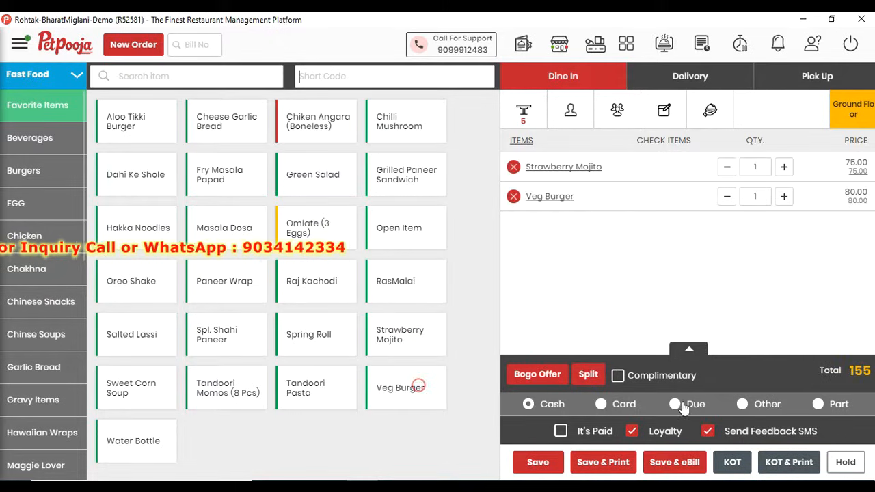
left_click(729, 463)
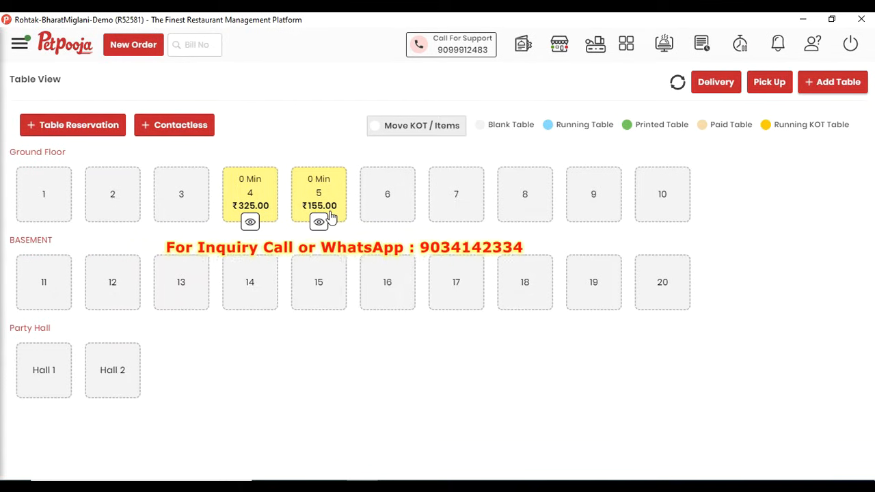
Create an order for table 6 with Strawberry Mojito, Veg Burger and RasMalai, and issue and print its KOT.
left_click(397, 209)
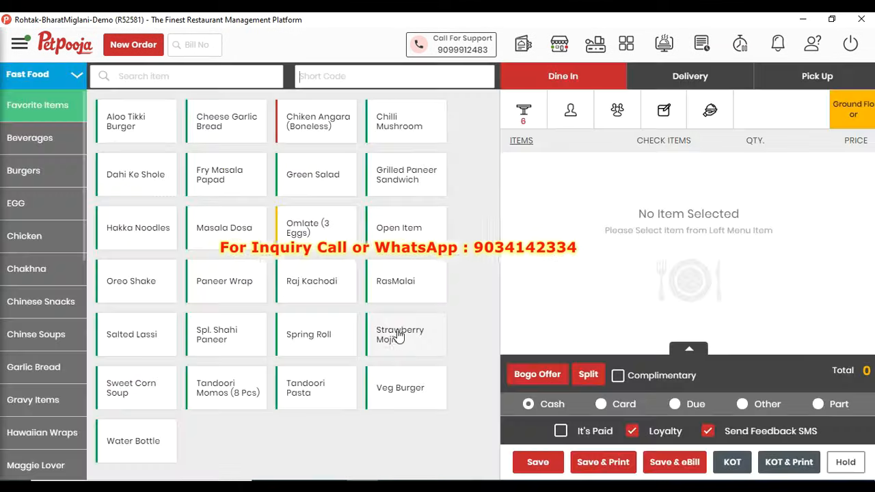
left_click(402, 348)
left_click(407, 389)
left_click(412, 297)
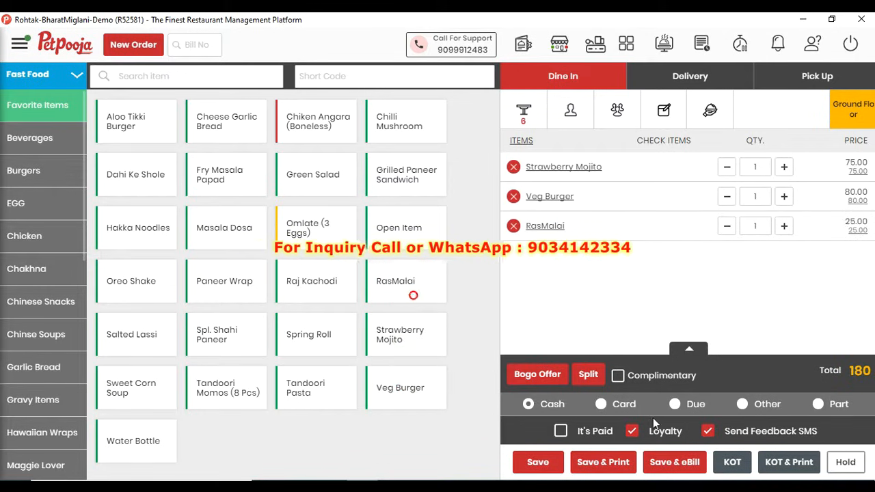
left_click(772, 463)
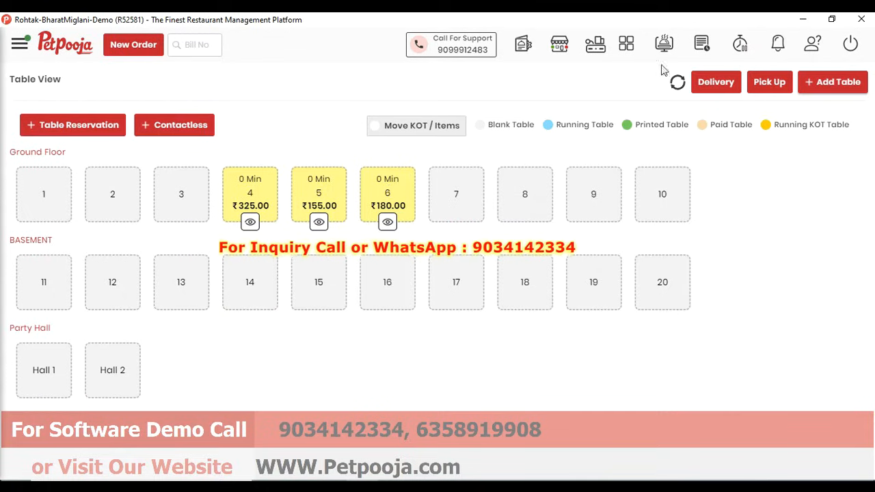
Check the kitchen tickets of the running tables in the KOT view and return to the table view.
left_click(627, 45)
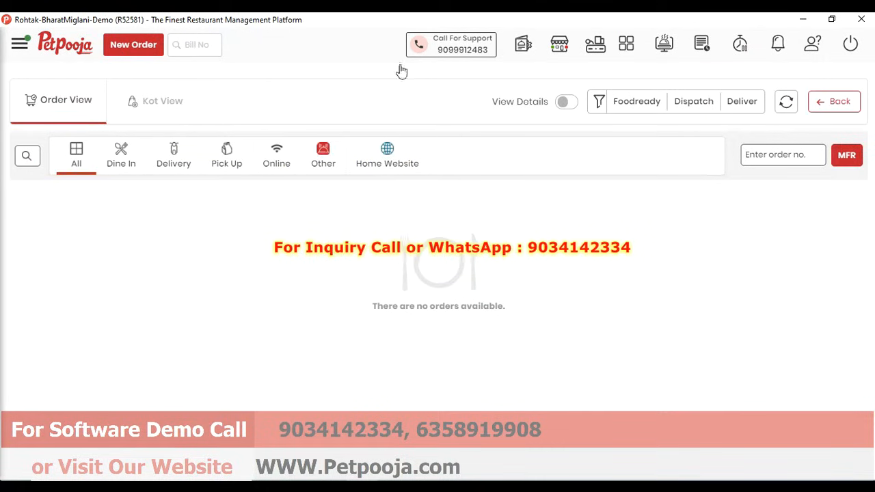
left_click(151, 101)
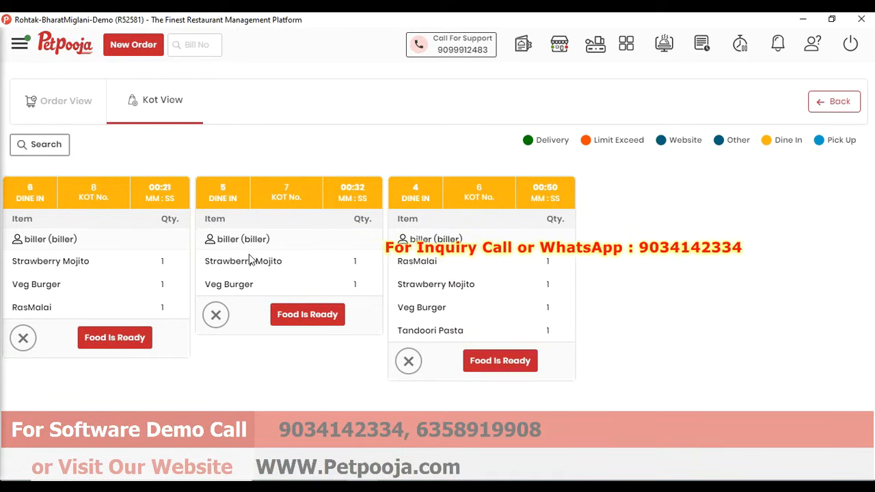
left_click(134, 48)
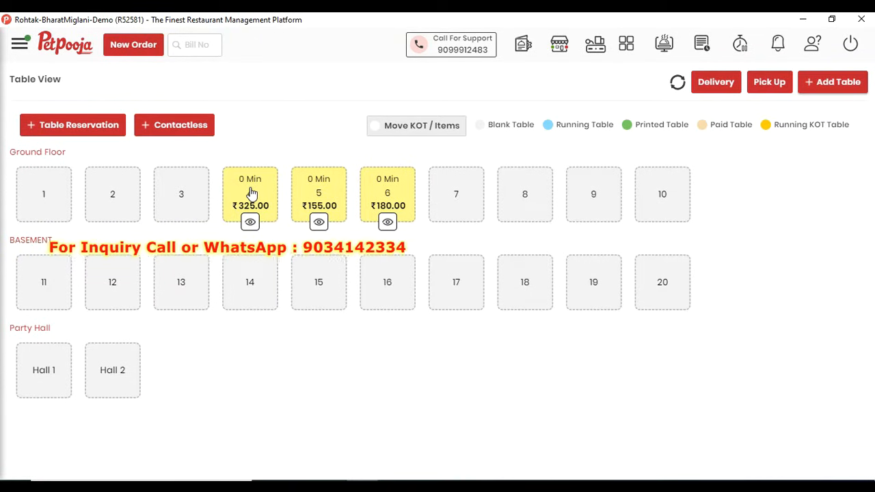
Add Grilled Paneer Sandwich, Green Salad, Egg Curry and Peanut Masala to table 4's running order and issue the KOT.
left_click(250, 191)
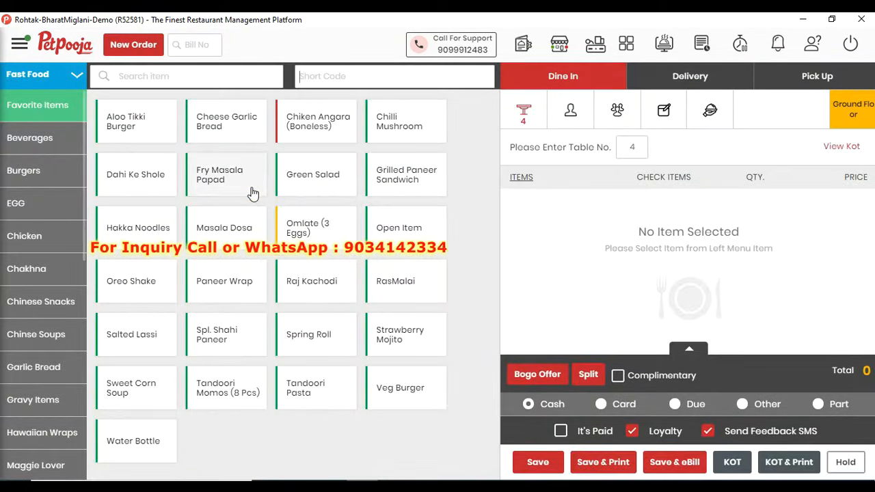
left_click(412, 175)
left_click(293, 170)
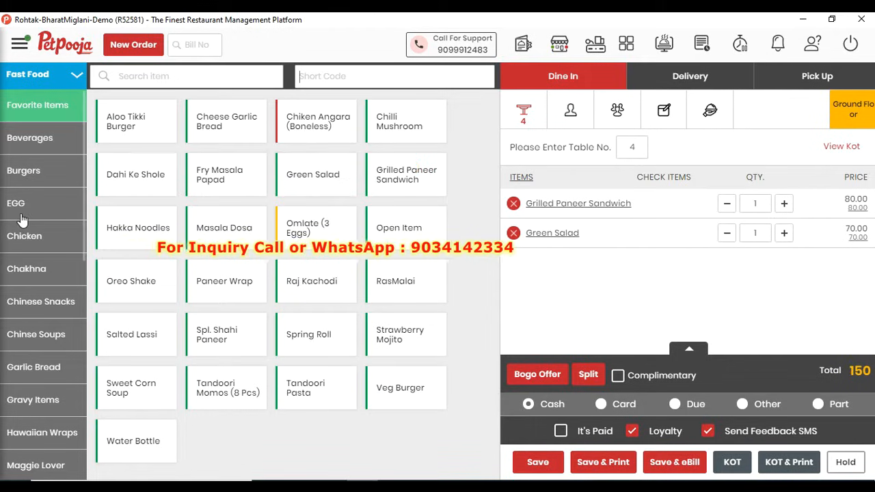
left_click(21, 212)
left_click(229, 127)
left_click(71, 270)
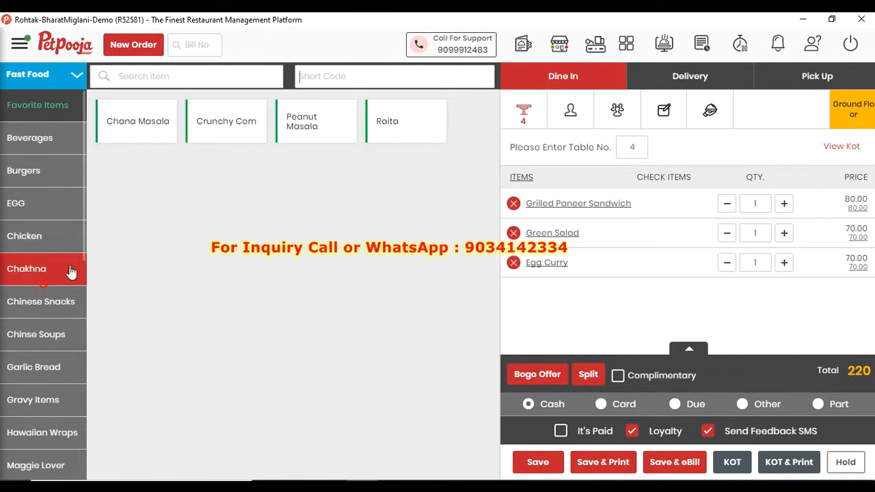
left_click(319, 114)
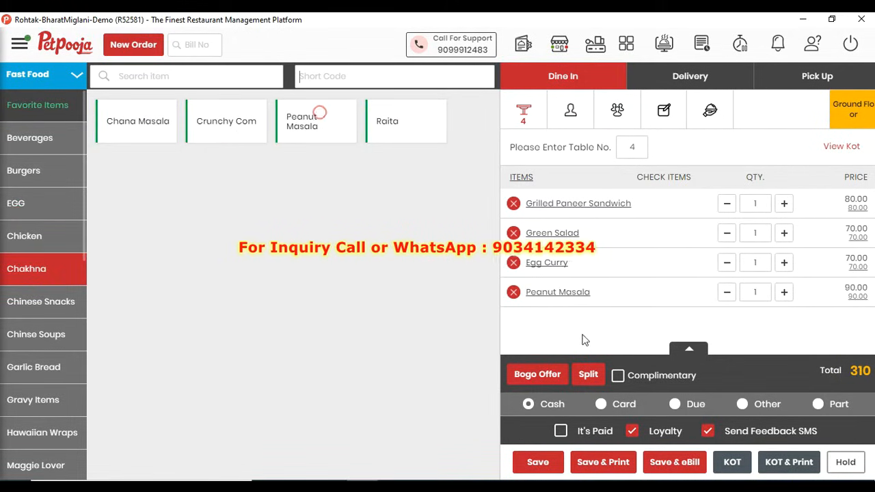
left_click(731, 465)
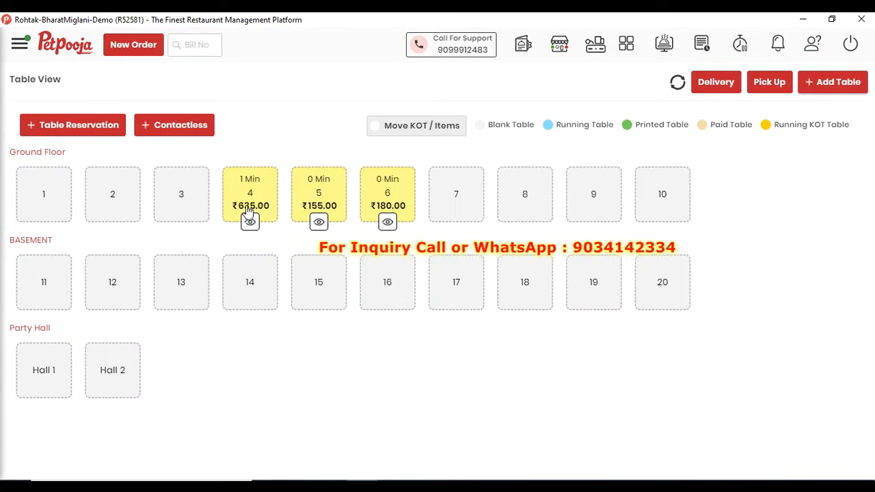
Review all items in table 4's running order and return to the table view.
left_click(250, 213)
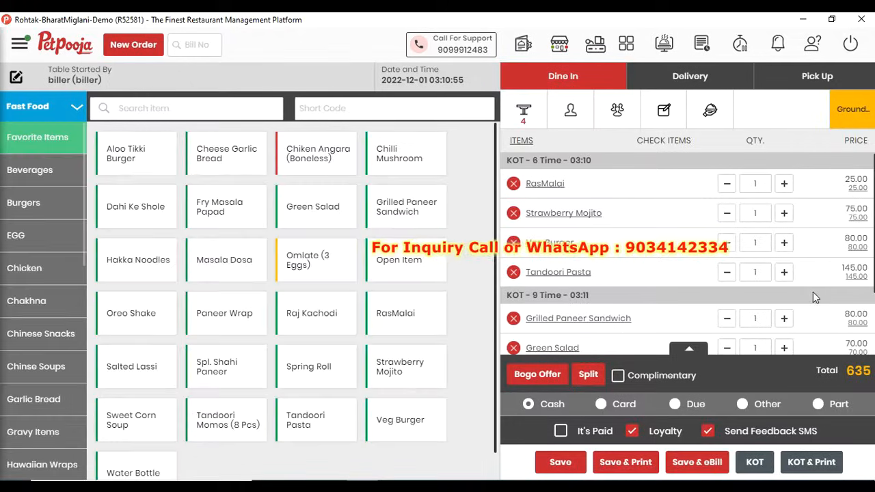
scroll(516, 286, "down", 2)
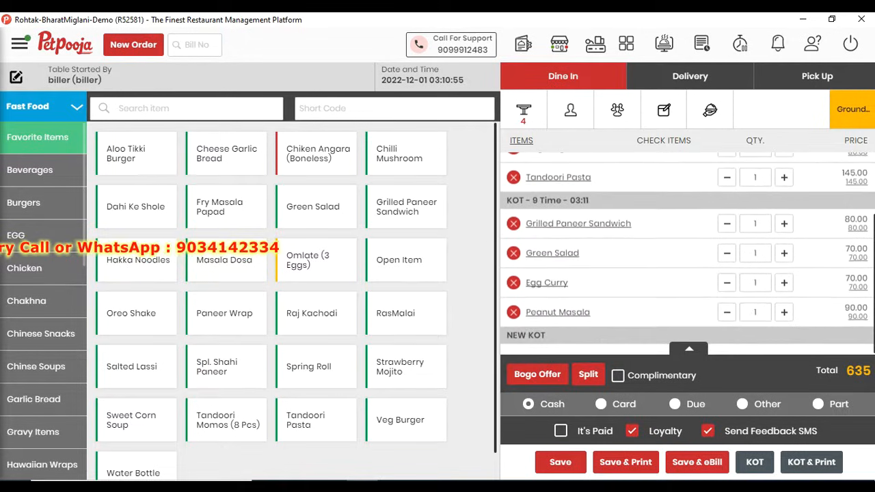
left_click(125, 51)
Add a Salted Lassi to table 4's running order and issue its KOT.
left_click(229, 184)
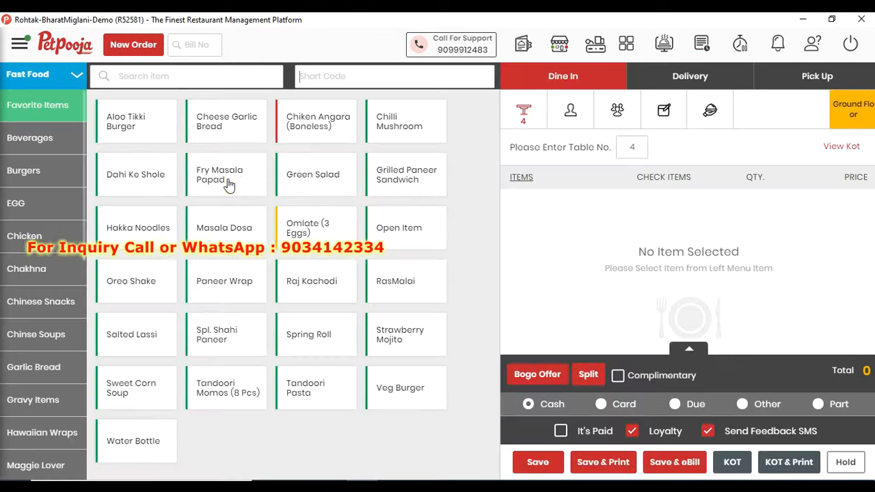
left_click(106, 334)
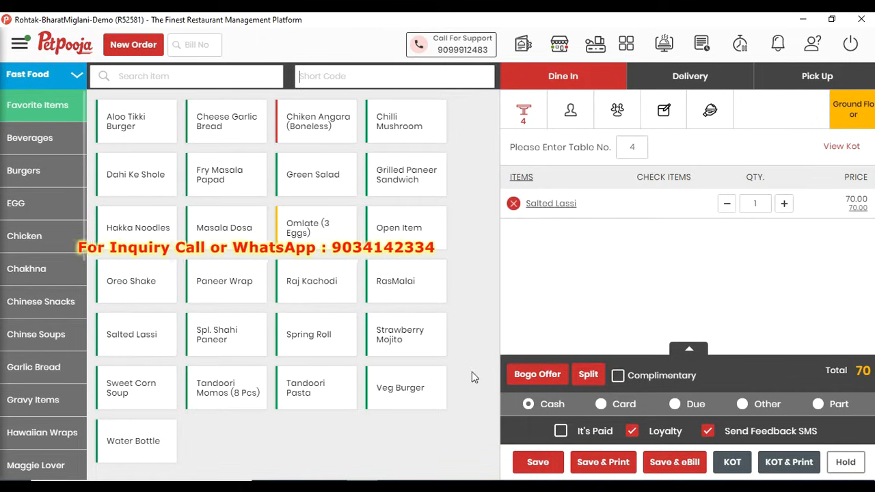
left_click(732, 463)
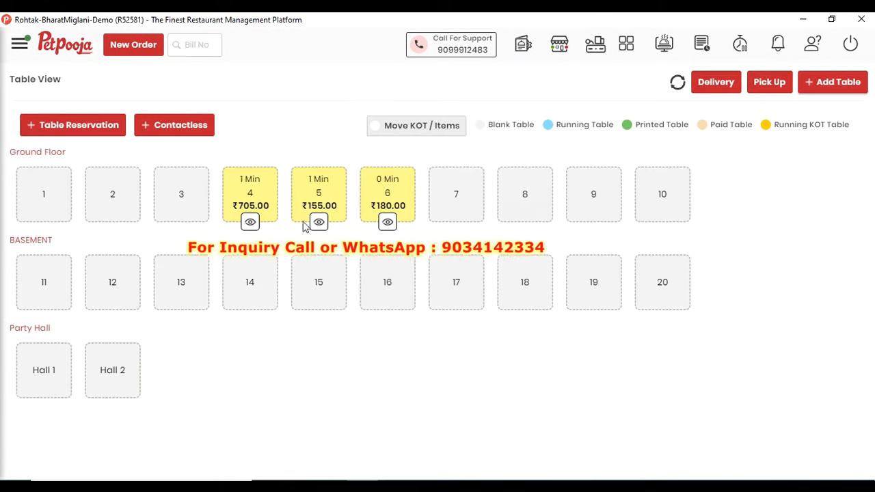
Check the separate KOTs in table 4's order through to the last one and return to the table view.
left_click(251, 220)
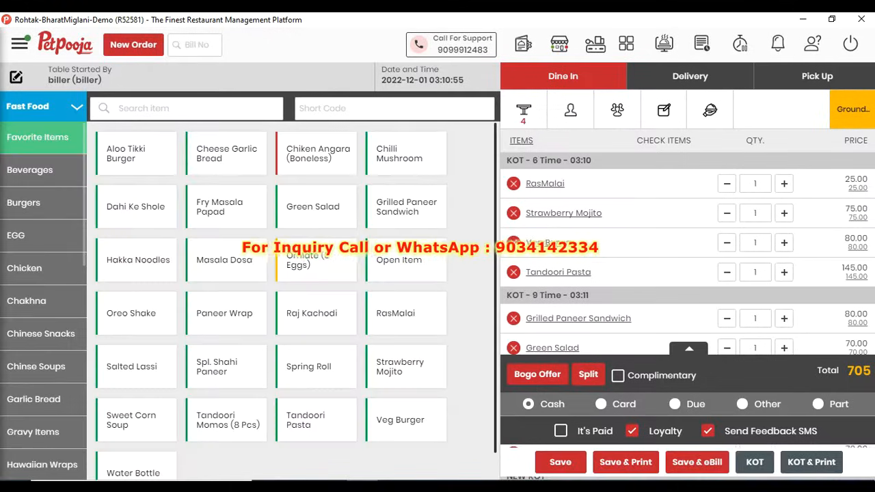
scroll(654, 188, "down", 2)
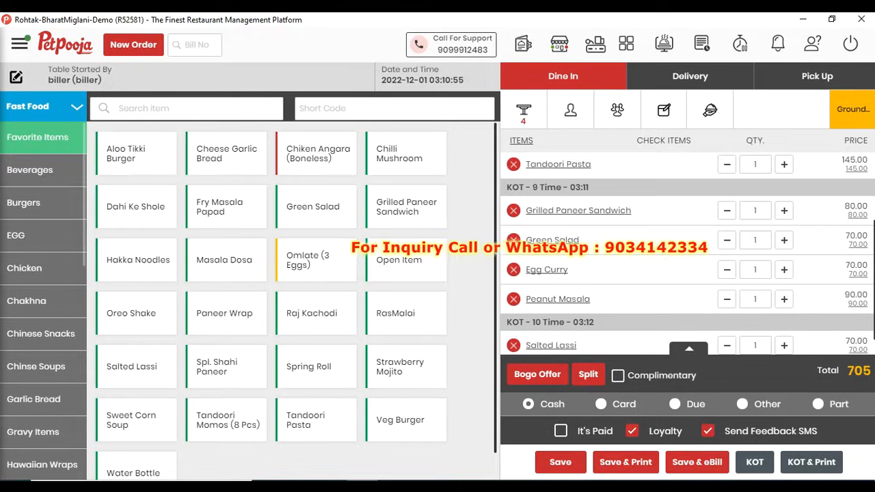
scroll(687, 253, "down", 1)
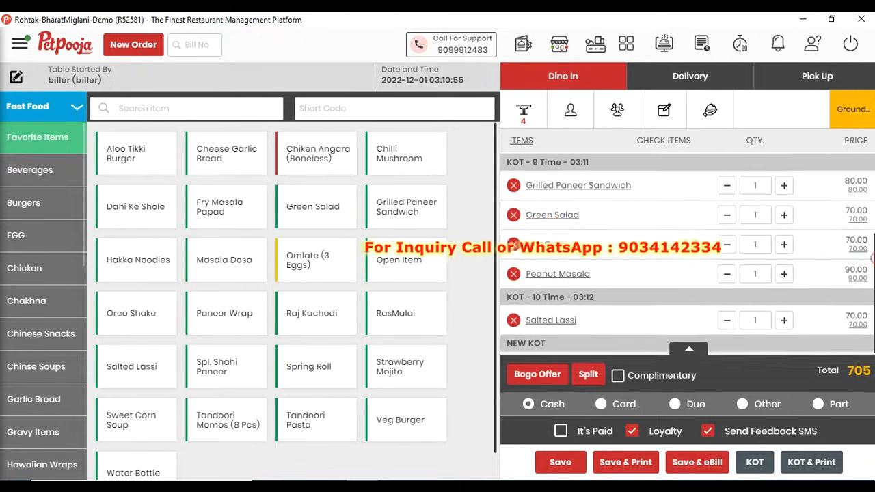
left_click(152, 47)
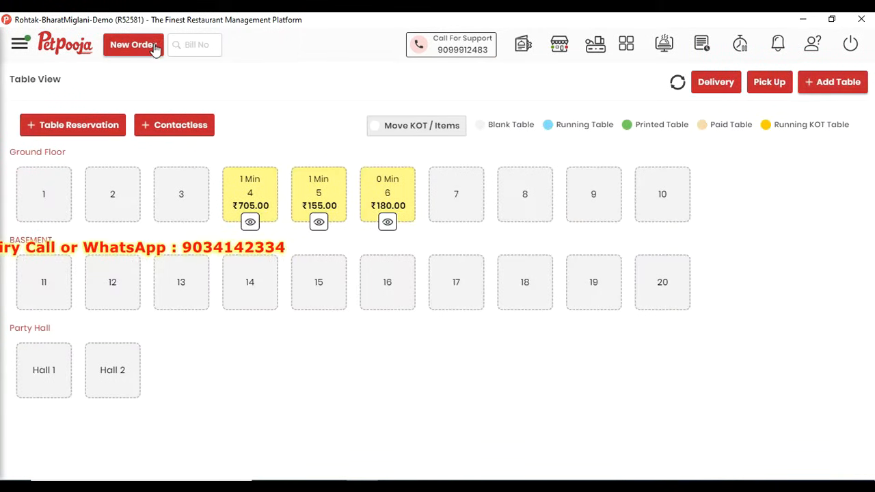
Create an order for basement table 13 with Raj Kachodi and Spring Roll, and issue its KOT.
left_click(181, 294)
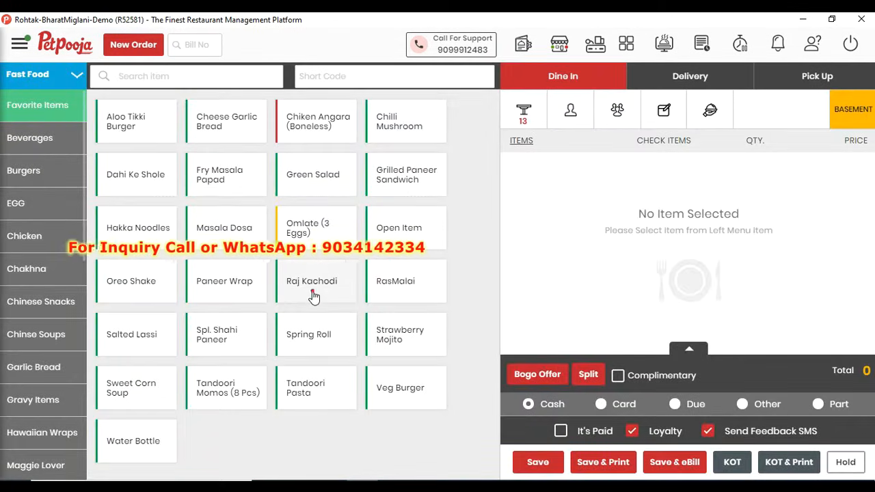
left_click(314, 295)
left_click(303, 341)
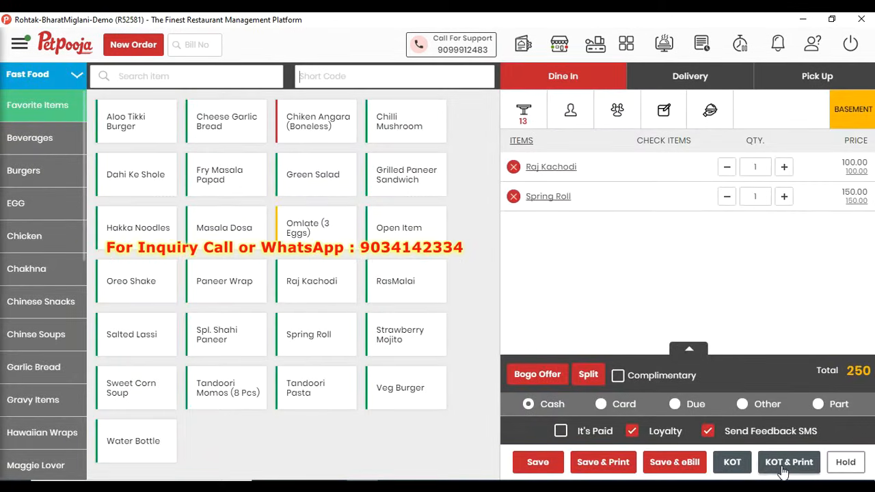
left_click(732, 465)
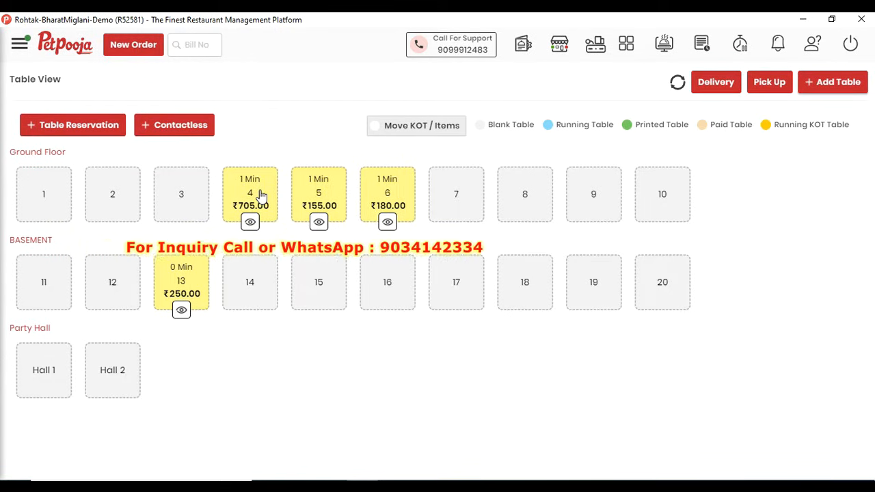
left_click(558, 408)
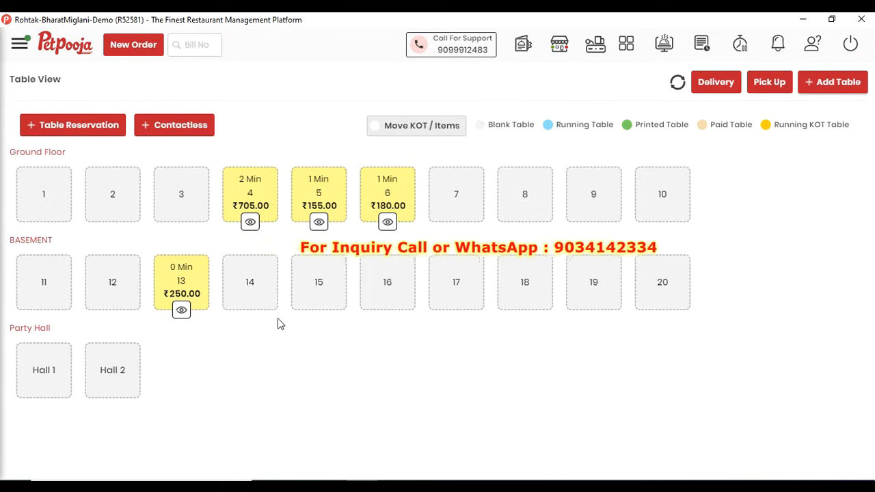
Open table 4's running order for editing and raise the Egg Curry quantity to 2.
left_click(251, 224)
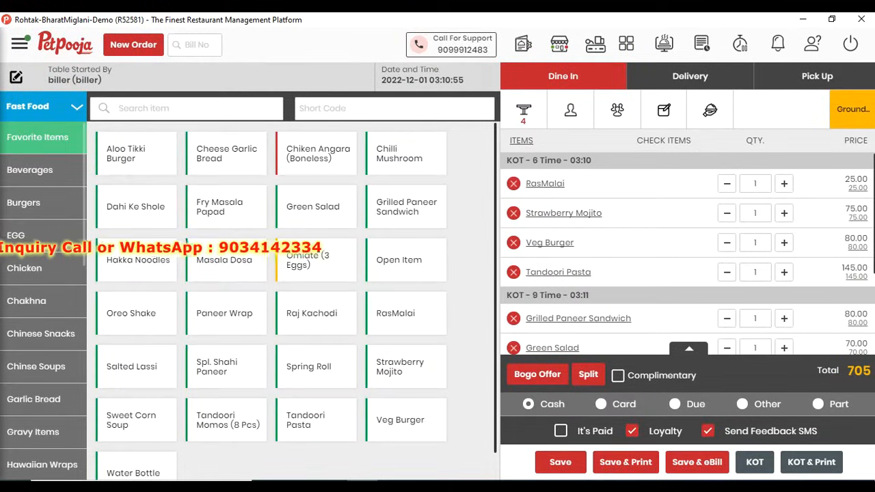
scroll(686, 254, "down", 1)
scroll(686, 254, "down", 1)
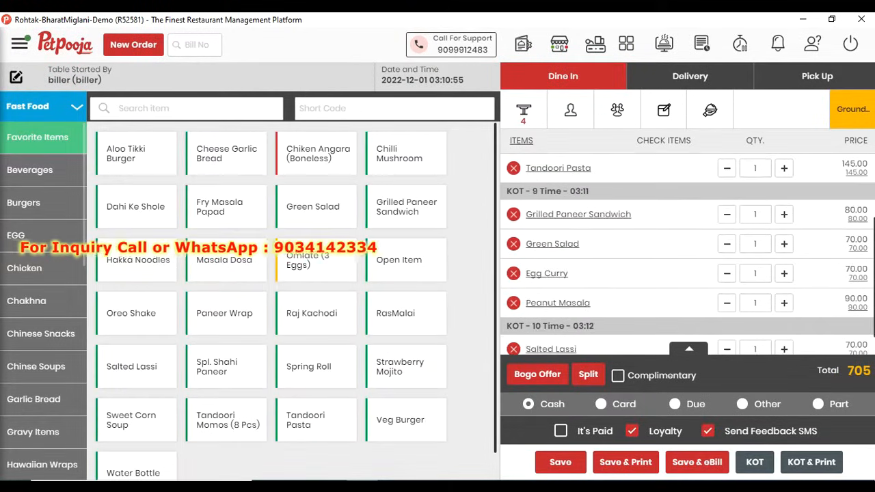
scroll(686, 254, "down", 1)
left_click_drag(874, 260, 874, 269)
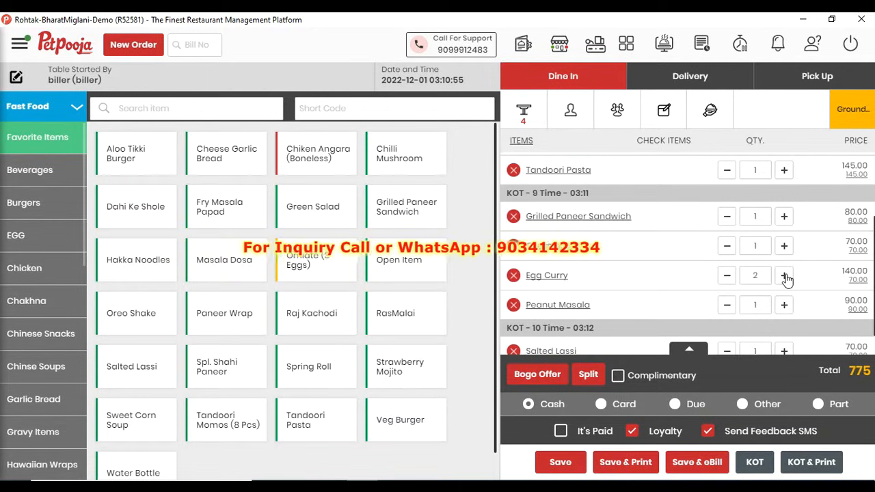
Delete the Green Salad from table 4's order, giving as reason that the customer did not order this other table's item.
left_click(513, 248)
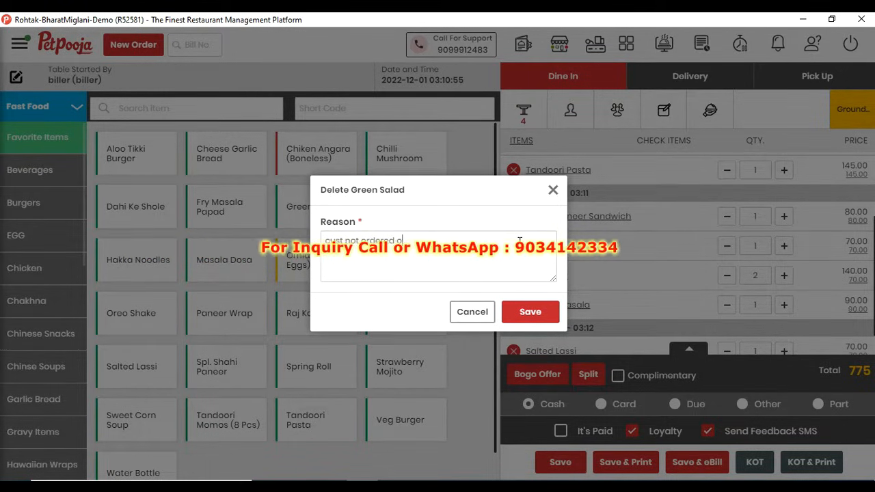
type("tab")
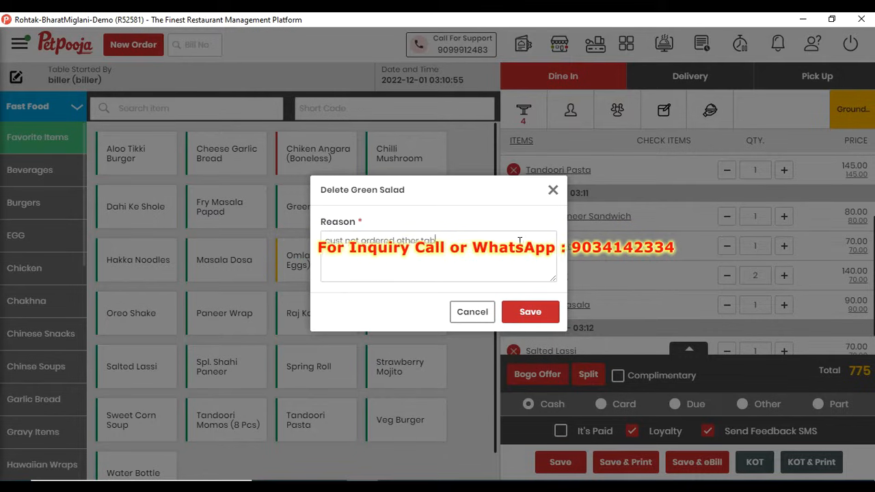
type("le ite")
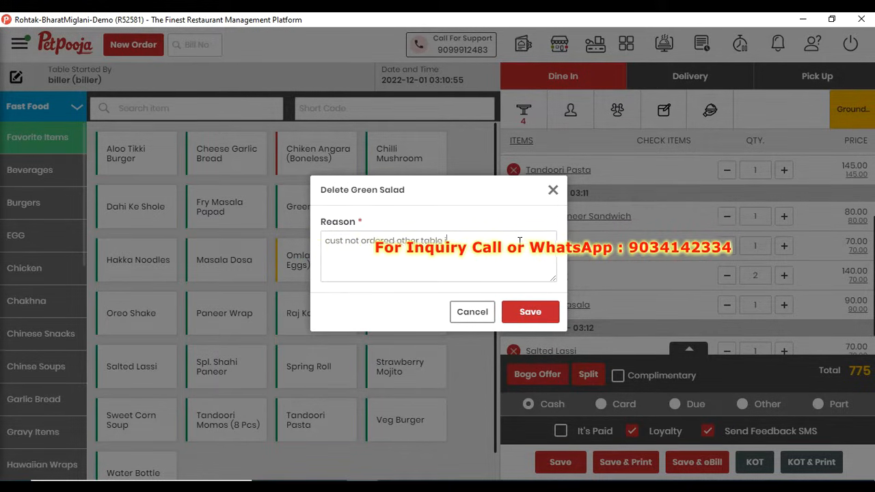
left_click(531, 313)
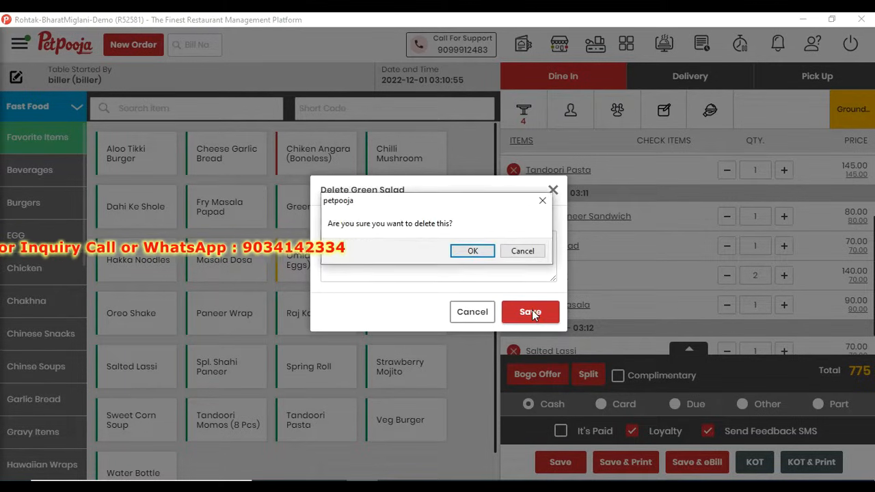
left_click(472, 251)
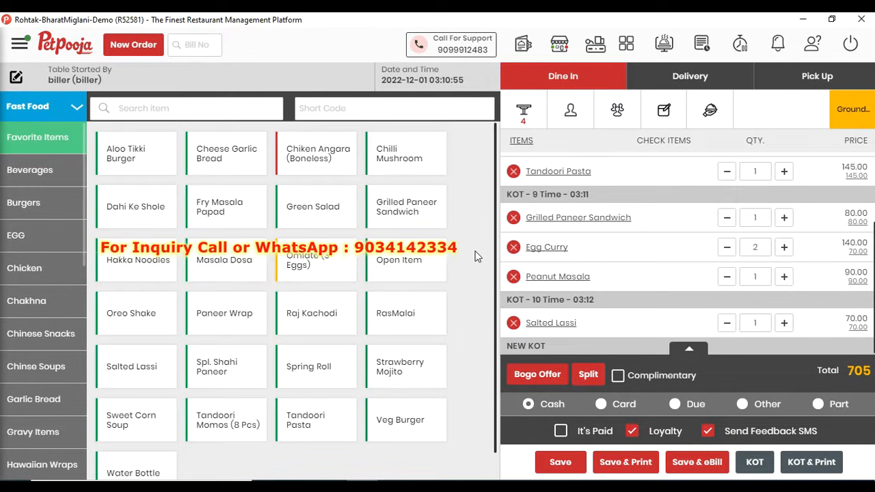
Save and print table 4's bill and settle it as a cash payment.
left_click(646, 463)
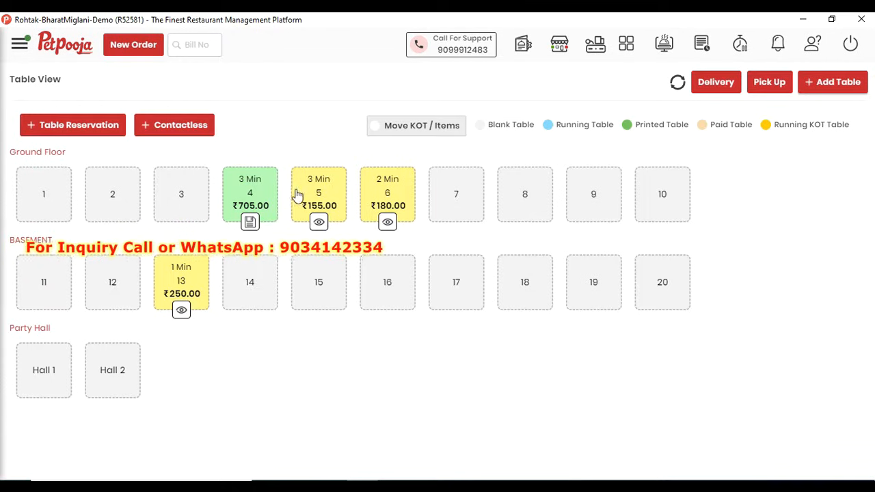
left_click(250, 193)
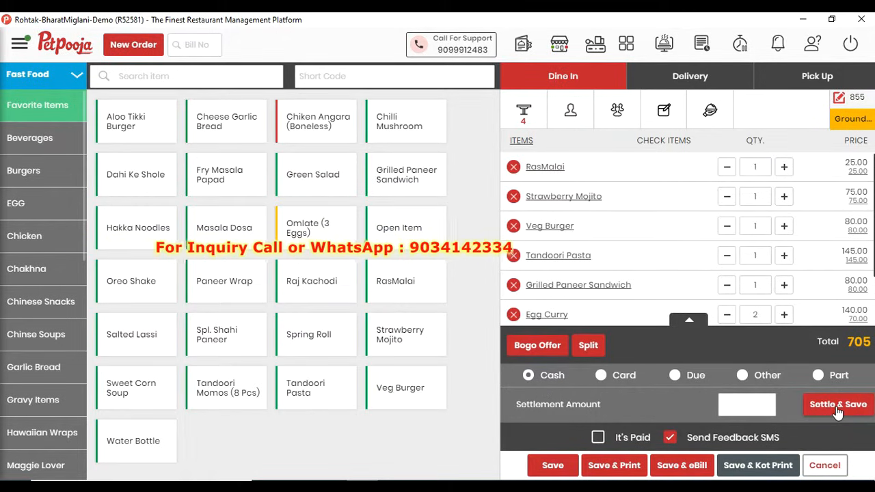
left_click(837, 406)
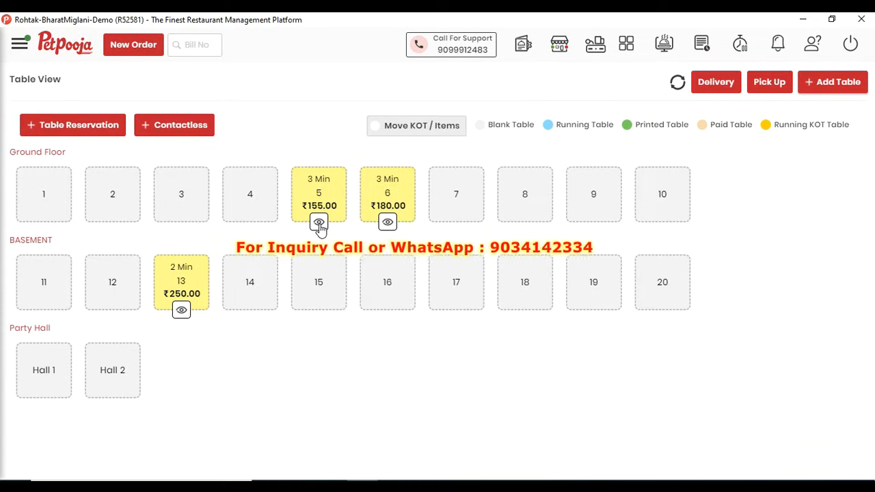
Save and print table 5's bill and settle it in cash with a settlement amount of 150.
left_click(319, 223)
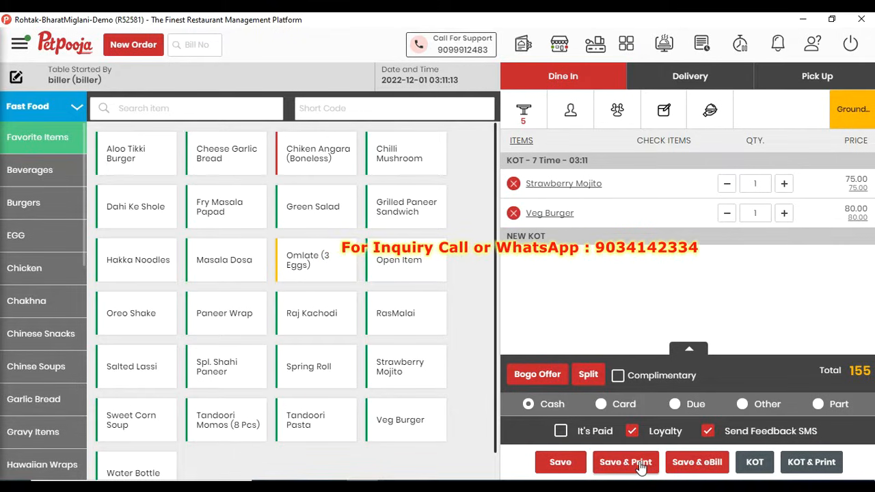
left_click(640, 463)
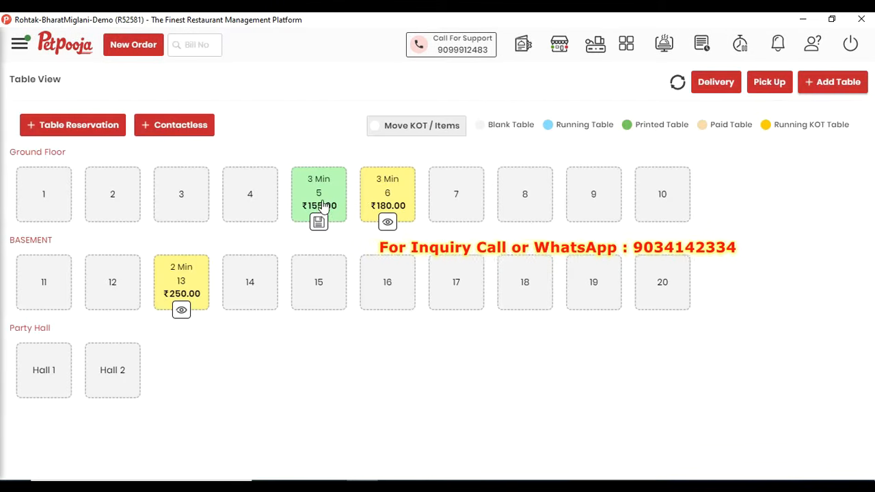
left_click(320, 198)
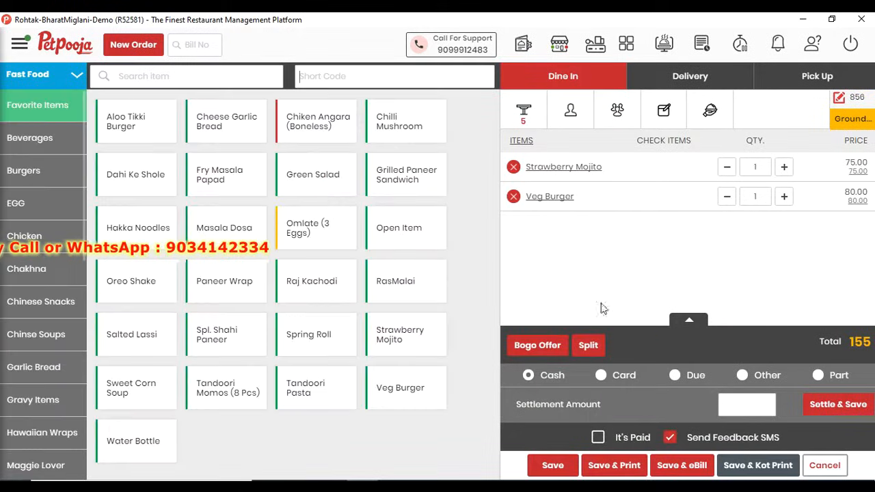
left_click(763, 406)
type("150")
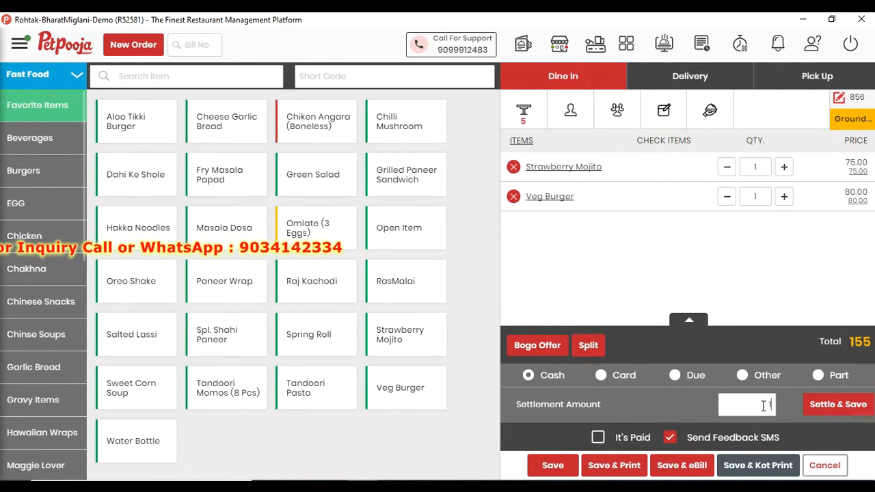
left_click(859, 405)
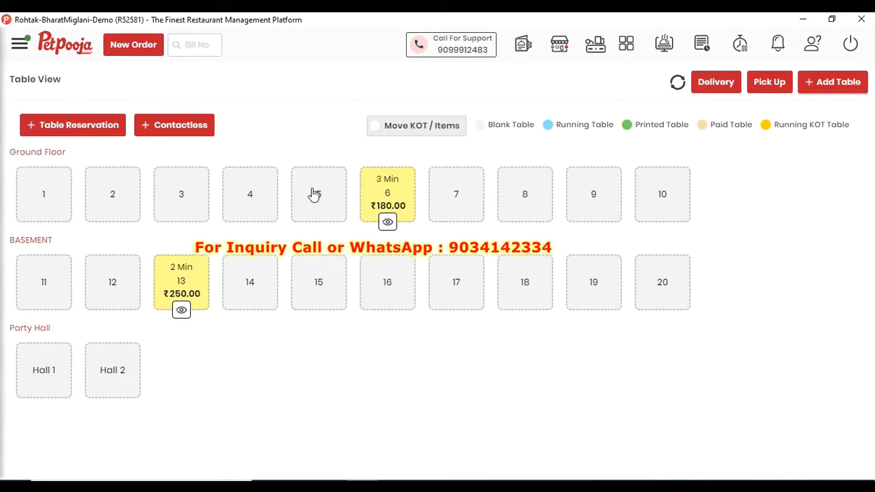
Open table 6's running order, choose Card as the payment type, and save and print its bill.
left_click(387, 224)
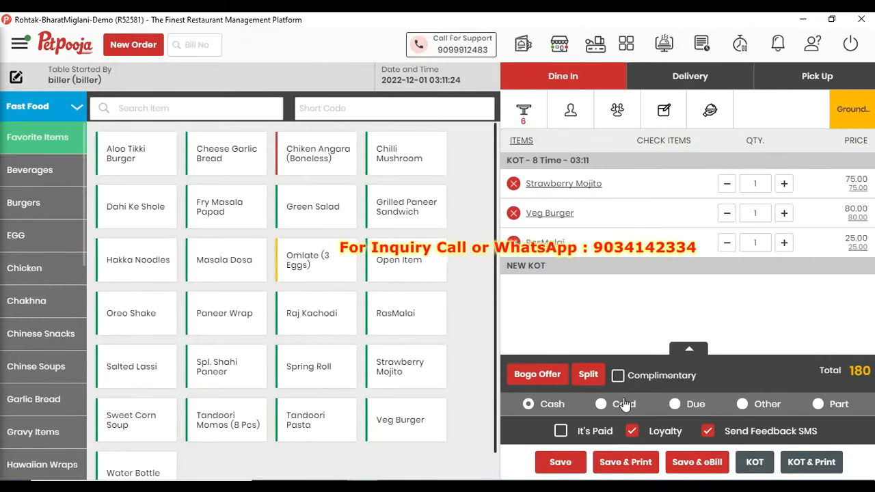
left_click(601, 405)
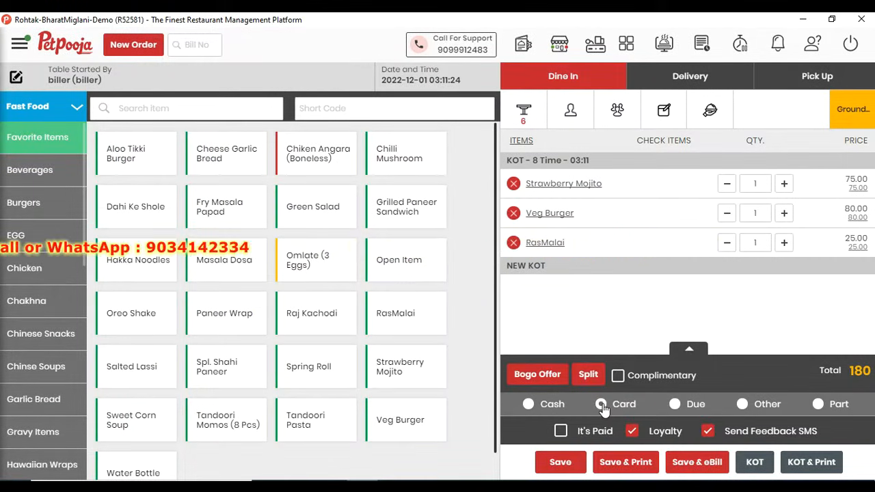
left_click(632, 463)
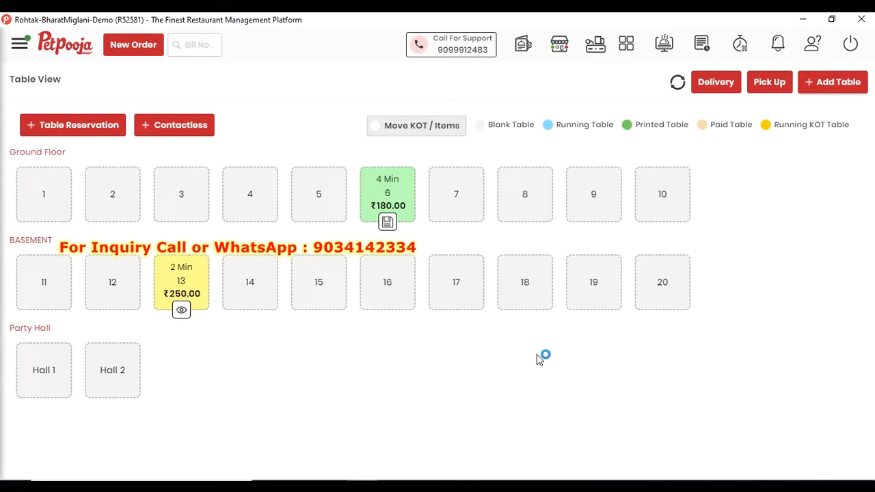
Change the payment type of table 6's printed bill to Other with Google Pay, and settle and save it.
left_click(403, 195)
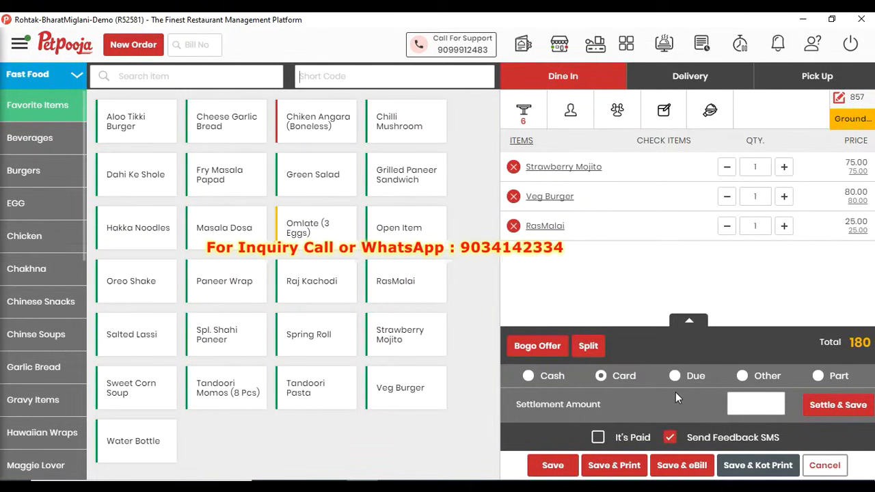
left_click(742, 376)
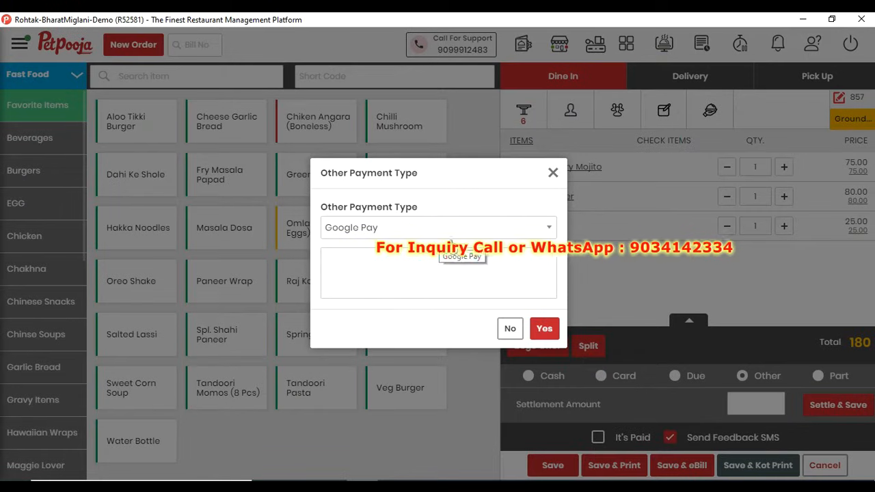
left_click(543, 330)
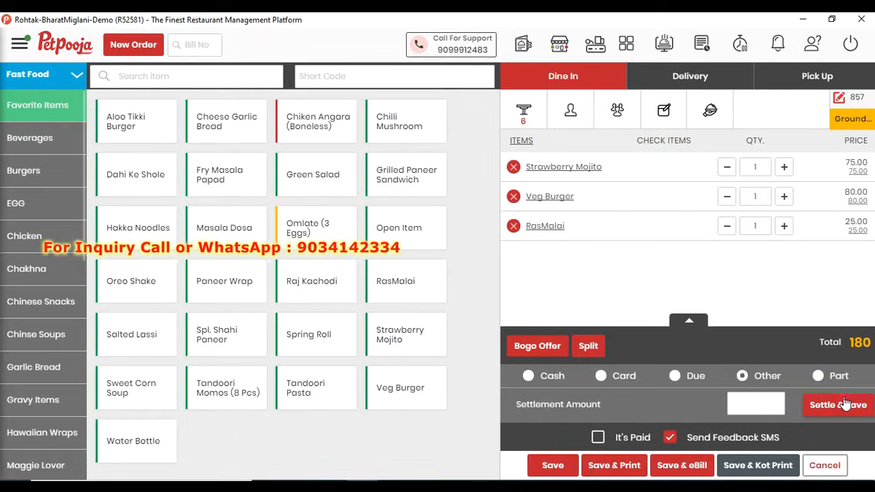
left_click(809, 403)
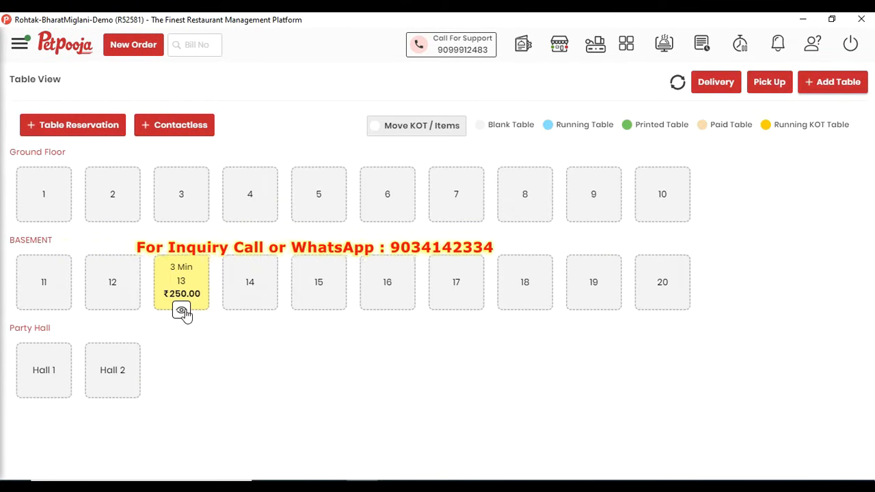
Save and print table 13's bill as a card payment and settle it.
left_click(183, 312)
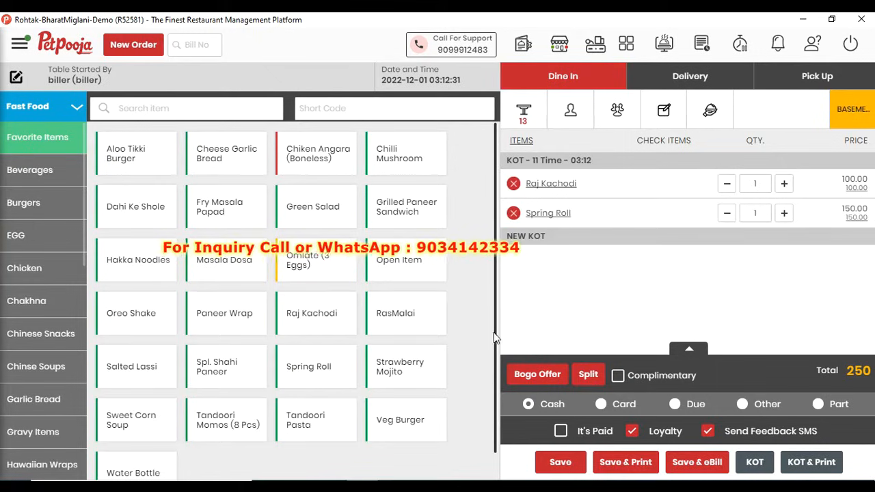
left_click(600, 404)
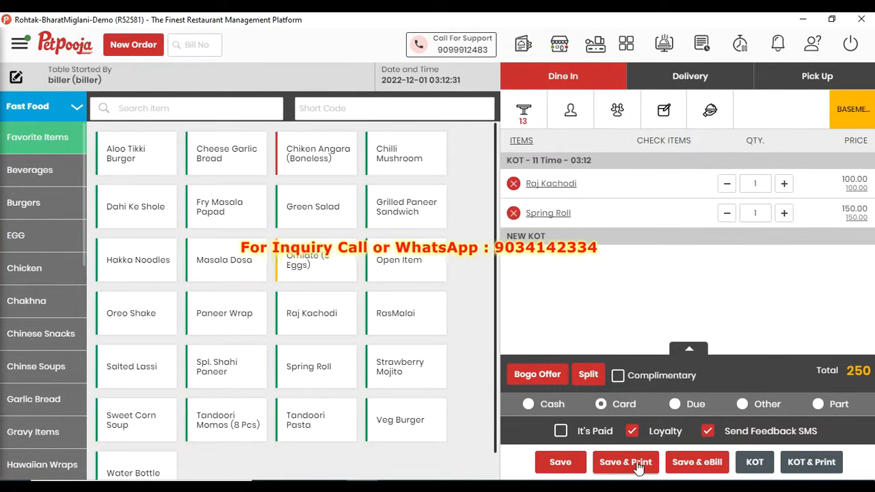
left_click(637, 463)
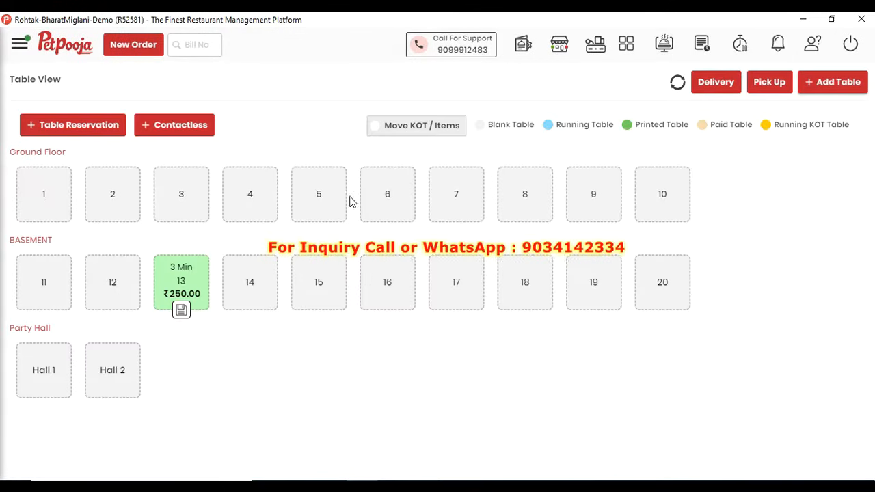
left_click(184, 285)
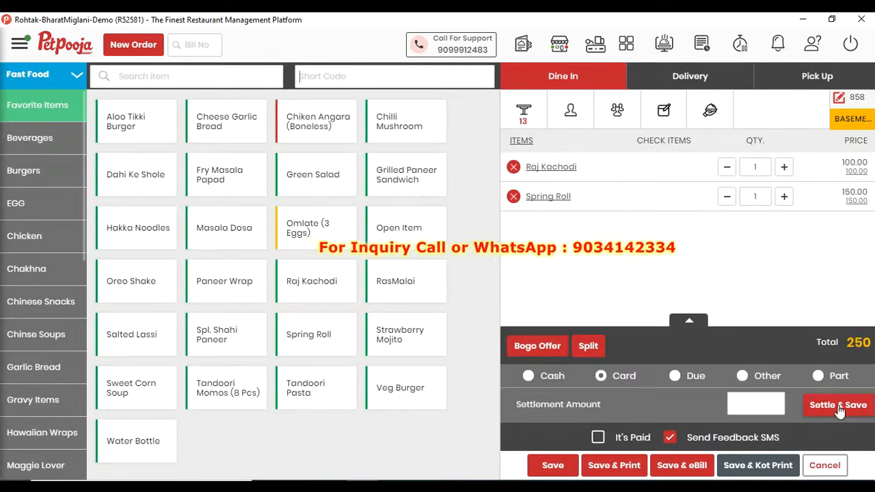
left_click(838, 406)
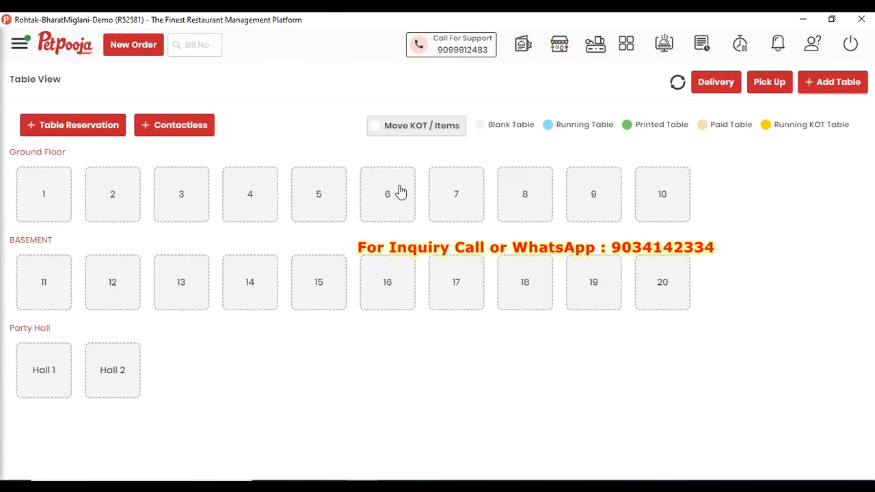
Issue a KOT for table 6 with one RasMalai, one Strawberry Mojito and one Veg Burger.
left_click(399, 187)
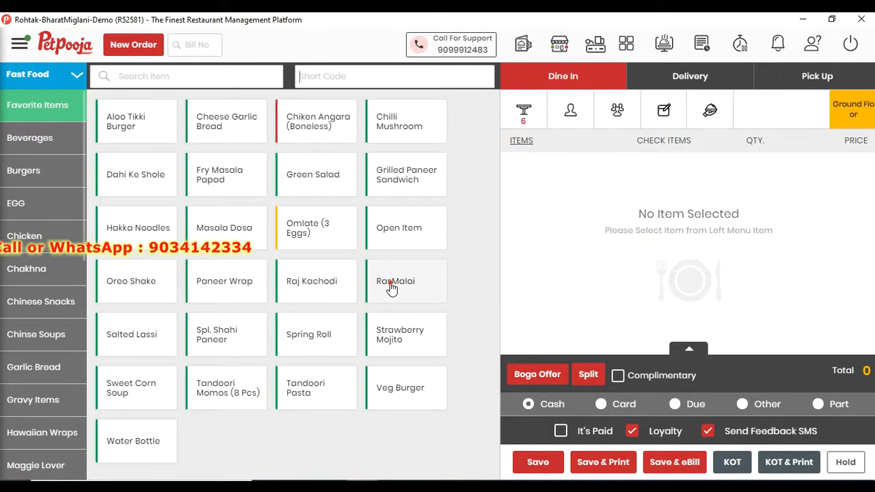
left_click(389, 282)
left_click(401, 339)
left_click(408, 386)
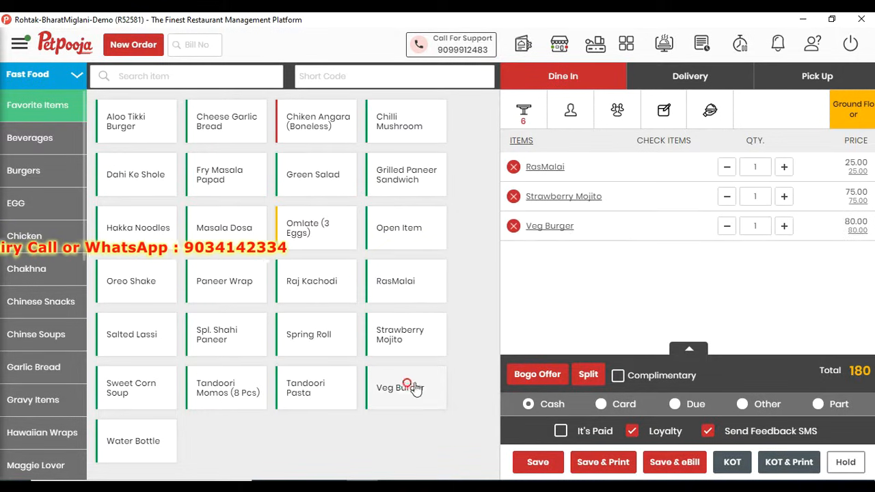
left_click(732, 462)
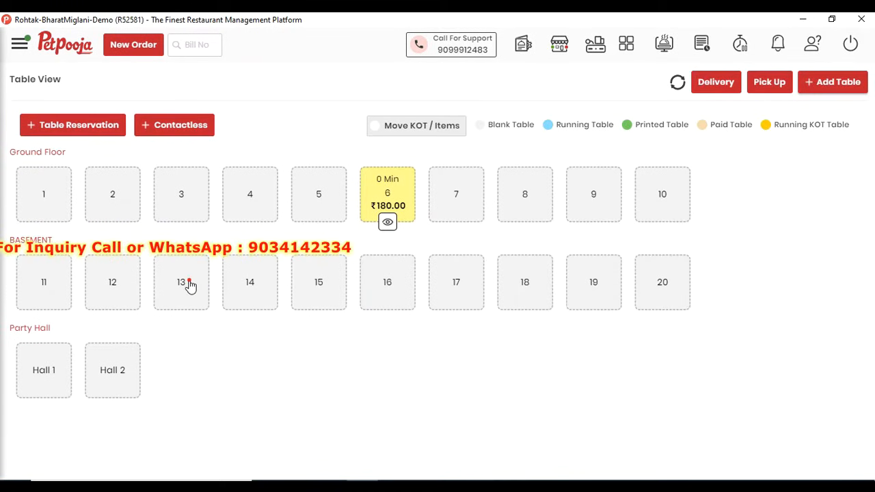
Issue a KOT for table 13 with a half Spl. Shahi Paneer, a Strawberry Mojito and a Spring Roll.
left_click(190, 286)
left_click(198, 342)
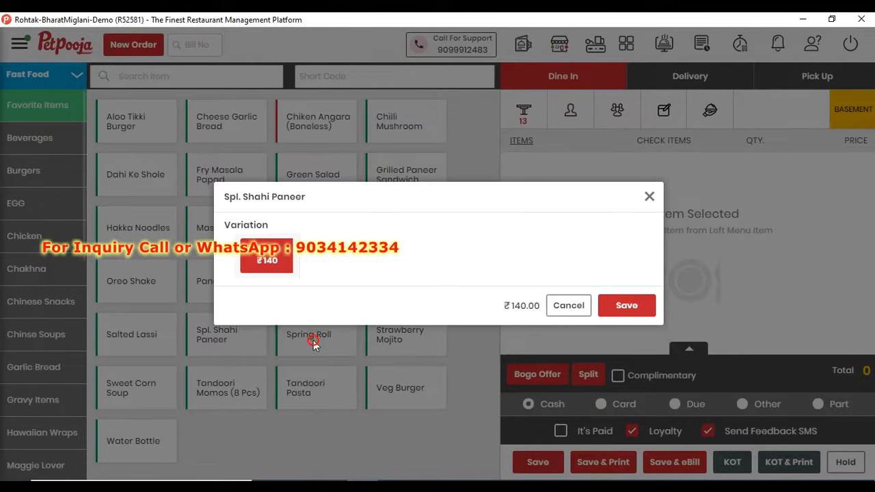
left_click(611, 307)
left_click(399, 338)
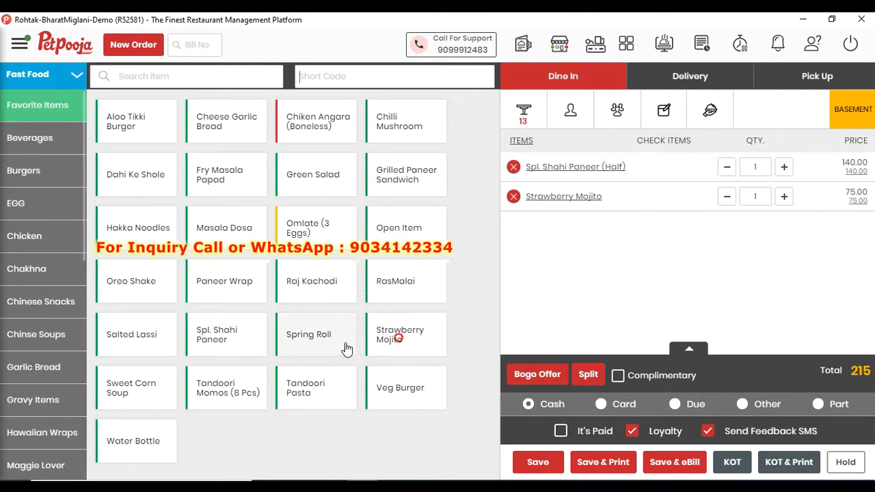
left_click(346, 349)
left_click(728, 462)
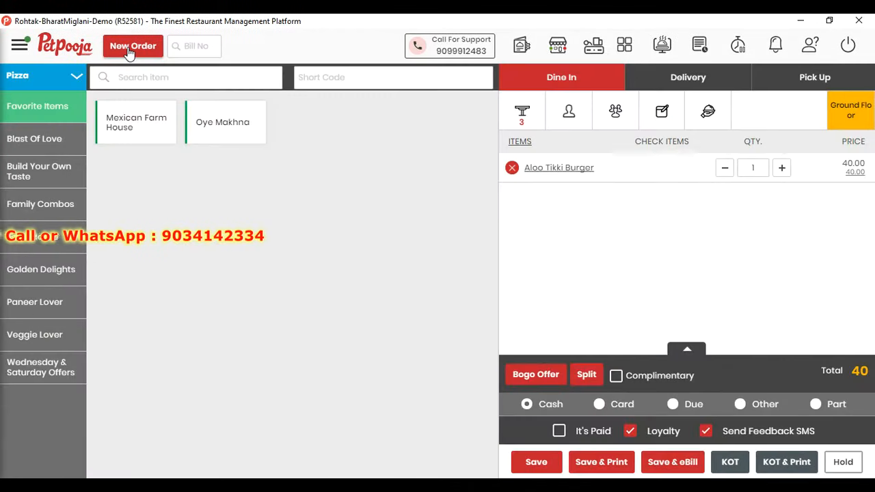
Start a fresh order for table 3 from the table view and switch its menu to Pizza.
left_click(131, 48)
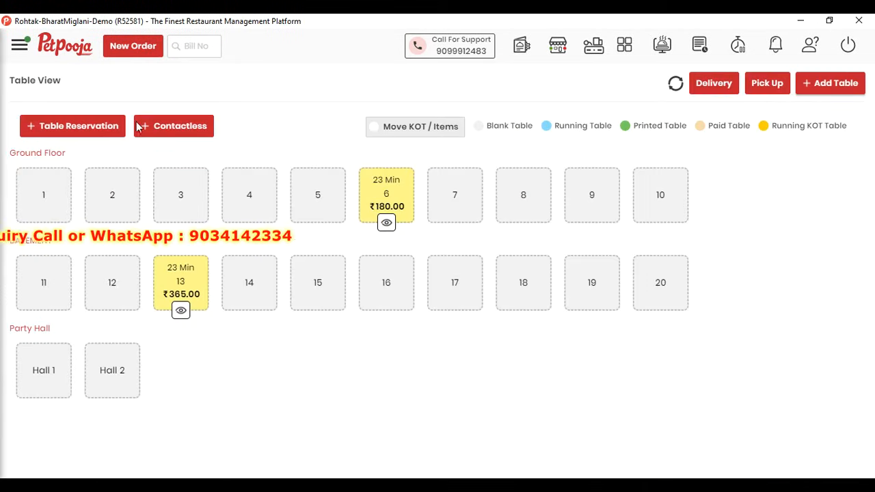
left_click(179, 200)
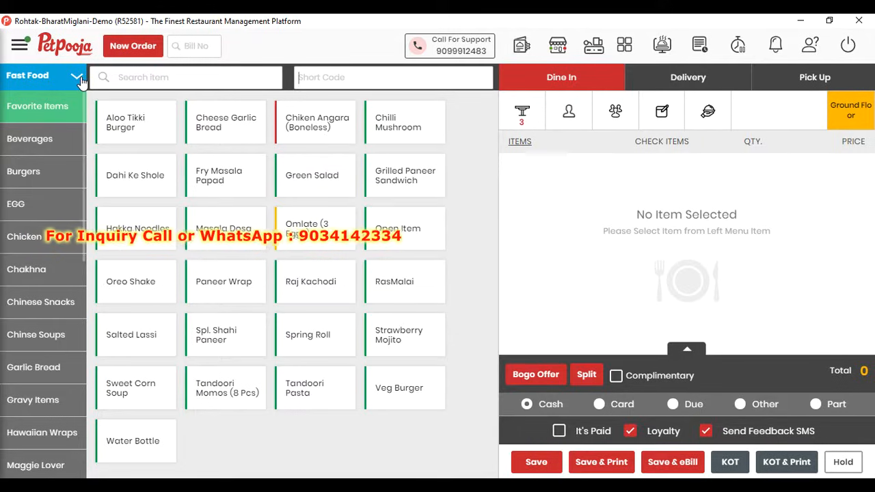
left_click(78, 77)
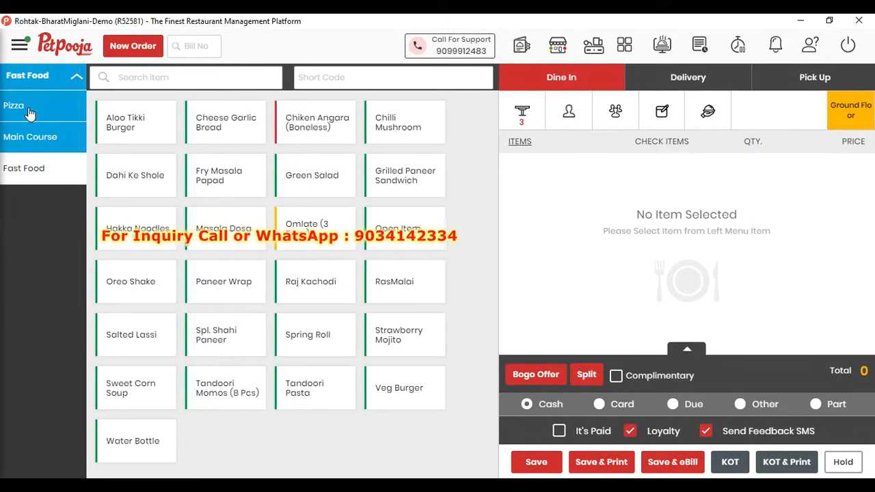
left_click(28, 110)
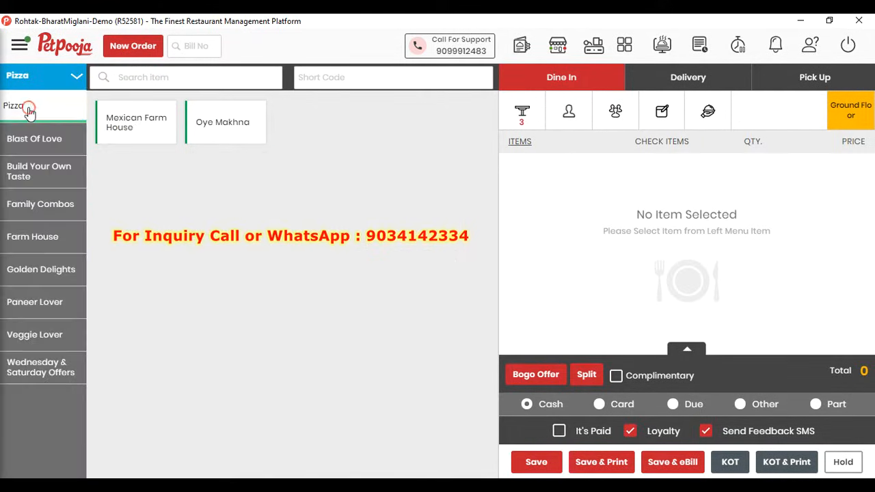
Add a Large Mexican Farm House pizza with Extra Cheese and Thin Crust to table 3's order.
left_click(137, 129)
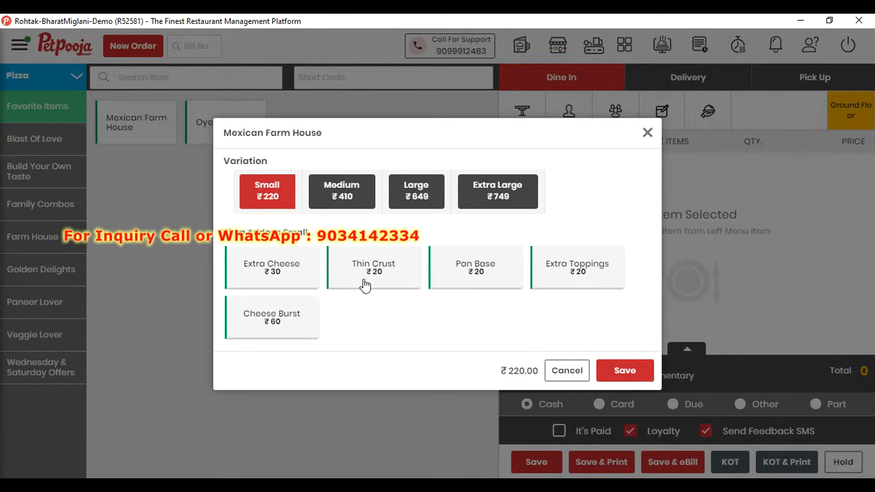
left_click(342, 200)
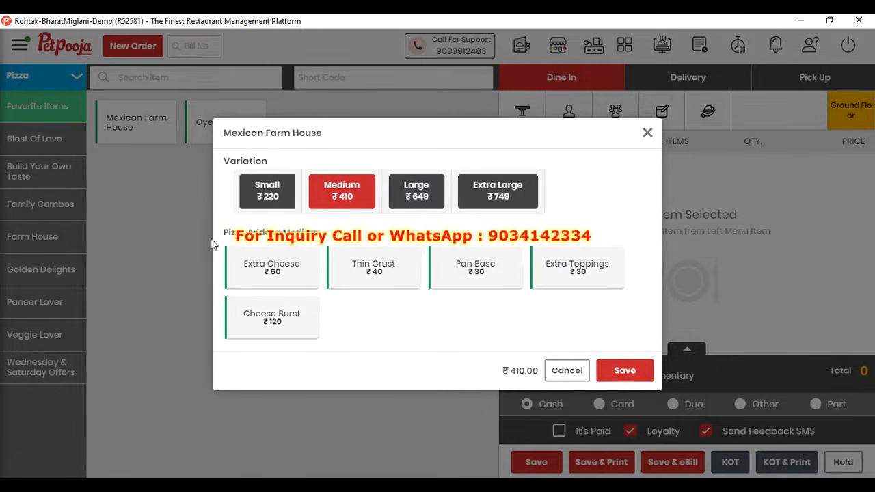
left_click(423, 192)
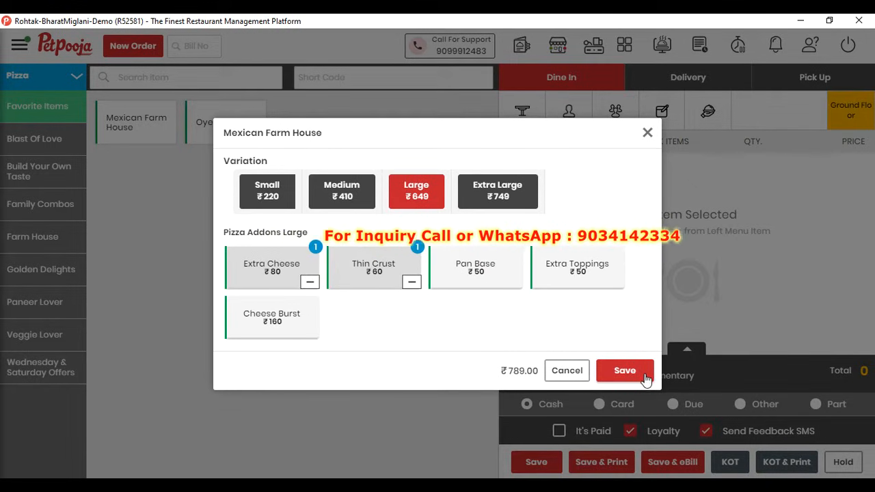
left_click(623, 370)
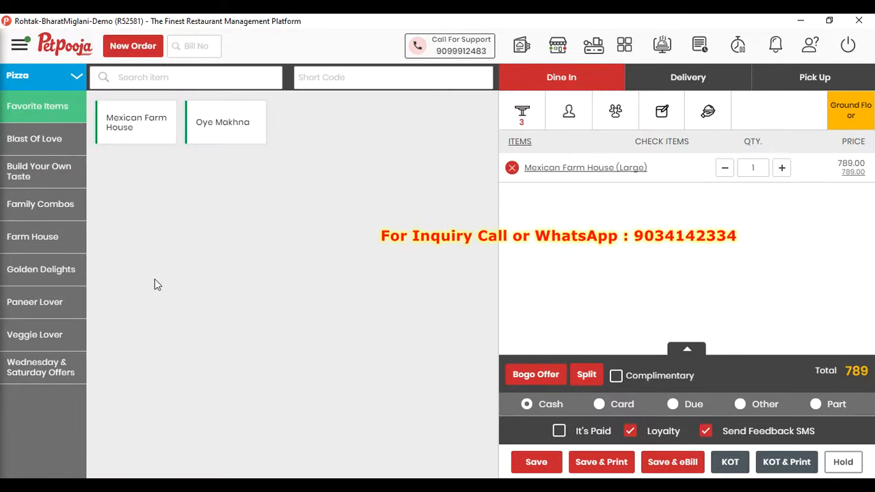
Configure a Medium Choose Four Toppings pizza from Build Your Own Taste with the Pan Base and Extra Toppings add-ons.
left_click(22, 172)
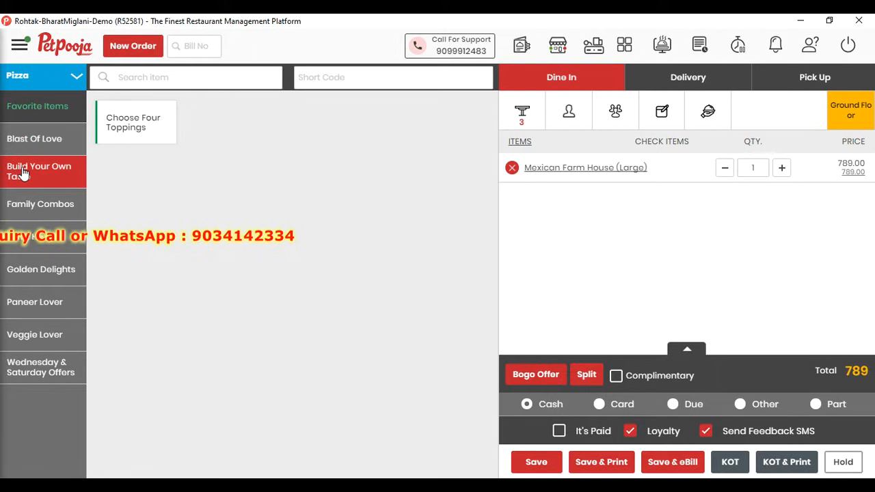
left_click(131, 129)
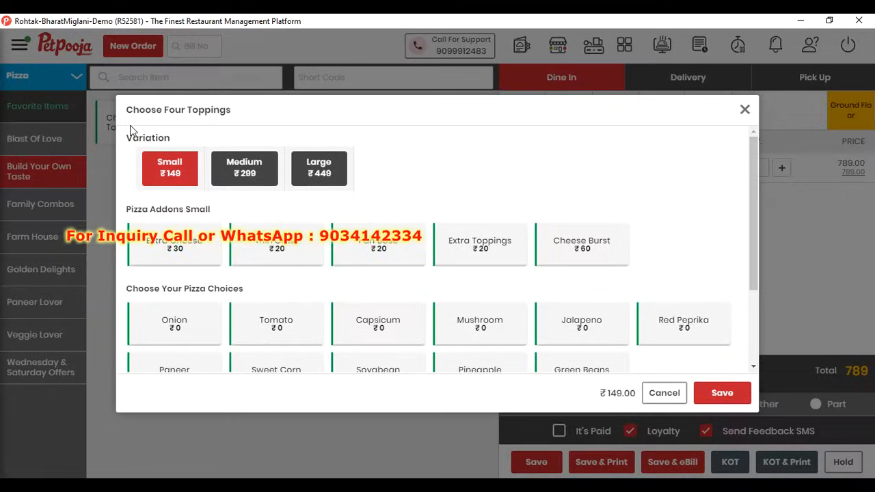
left_click(243, 179)
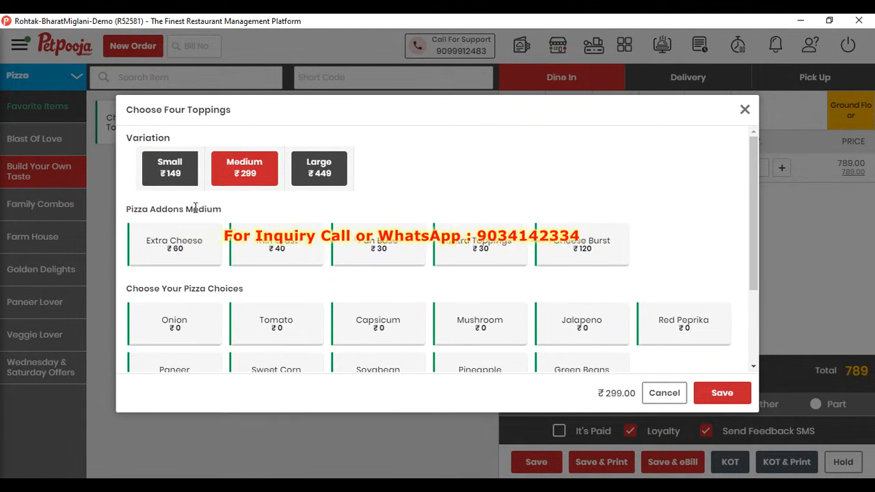
left_click(175, 171)
left_click(315, 167)
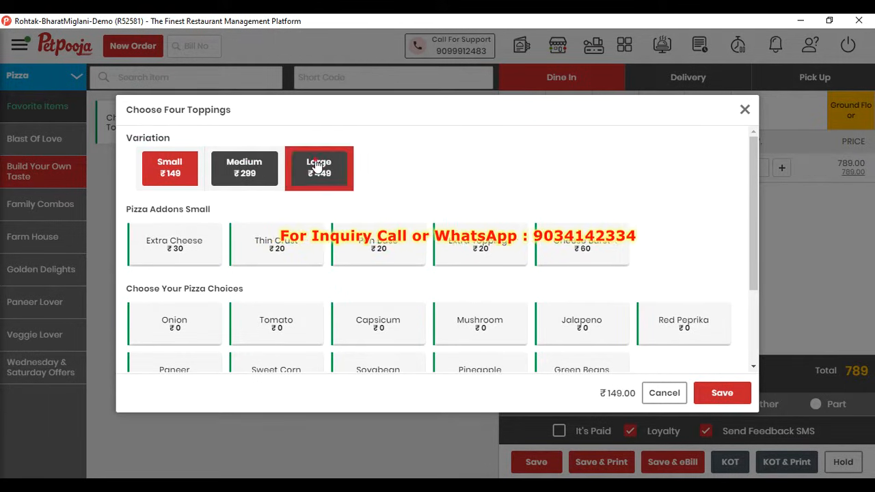
left_click(256, 171)
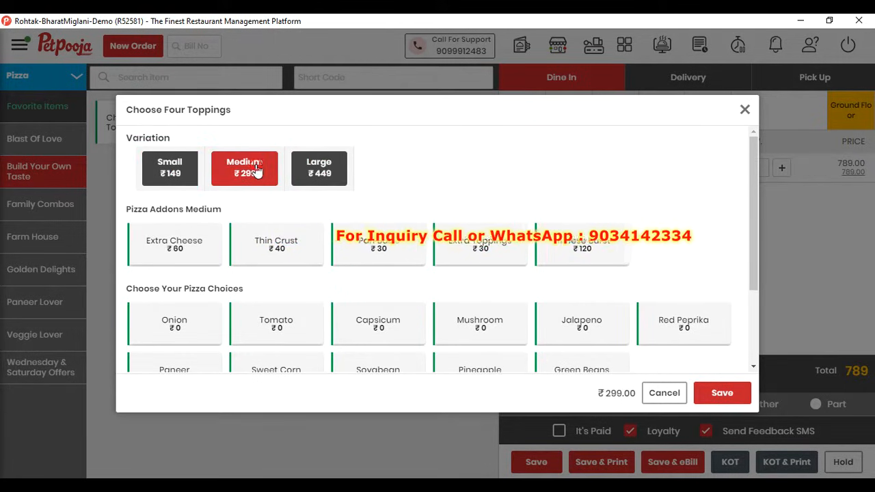
left_click(400, 256)
left_click(476, 244)
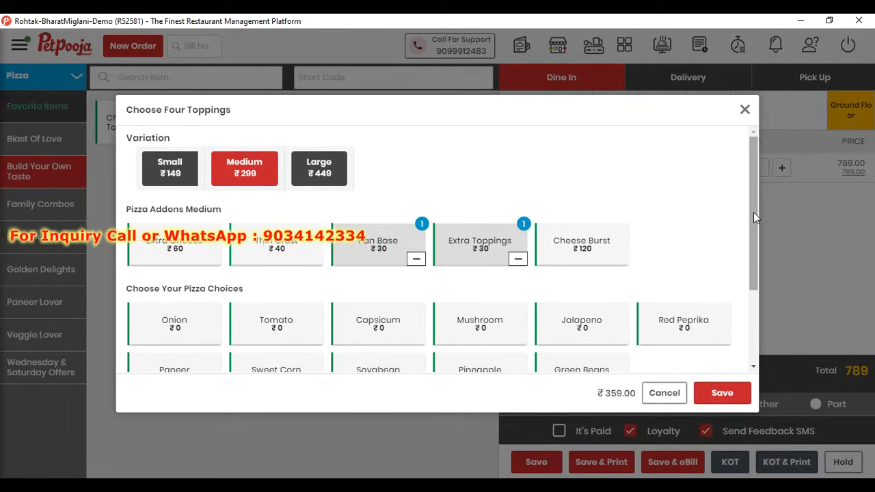
Try to save the Choose Four Toppings pizza without selecting any pizza choices.
scroll(753, 211, "down", 1)
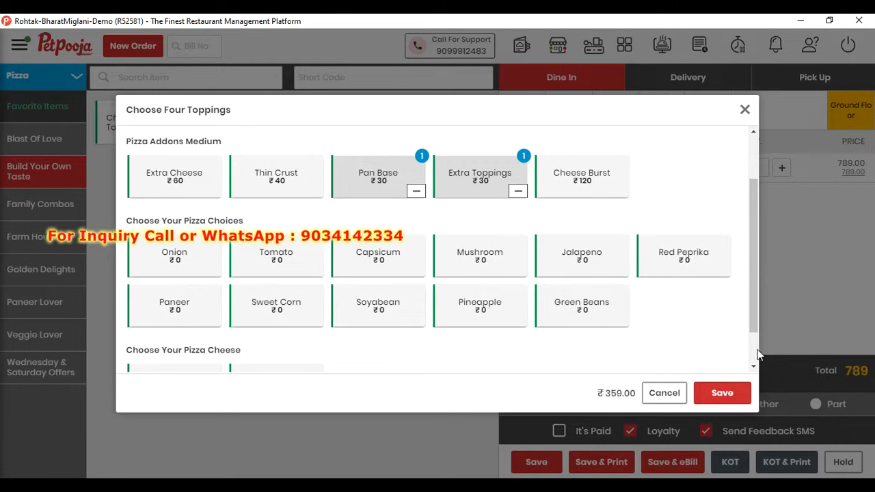
left_click(726, 390)
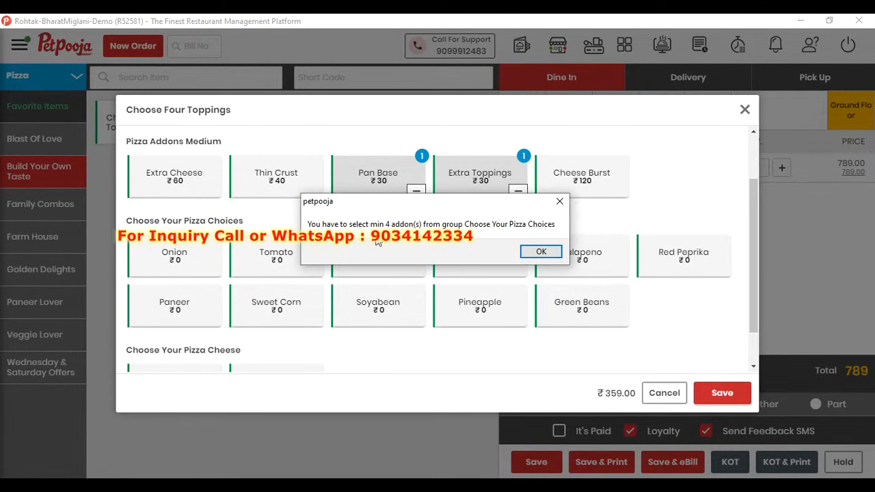
left_click(539, 252)
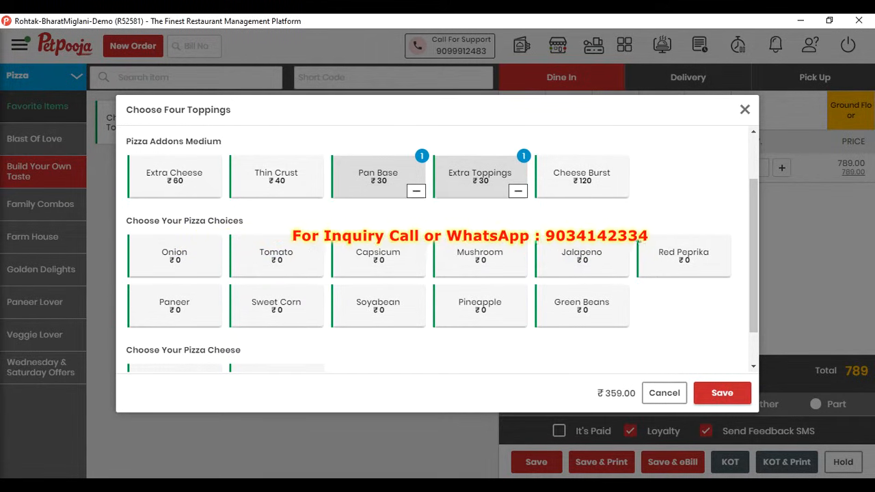
Select Tomato, Capsicum and Mushroom as pizza choices and try to save the Choose Four Toppings pizza with only these three.
left_click_drag(751, 233, 750, 195)
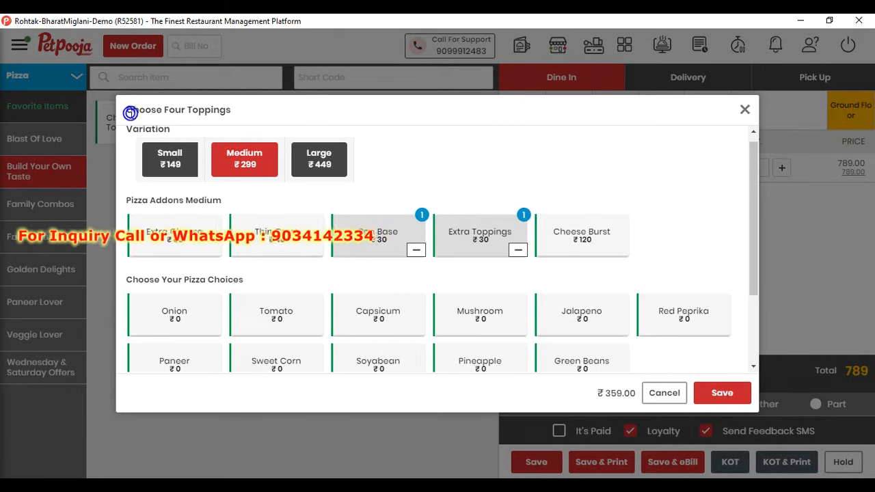
left_click(269, 327)
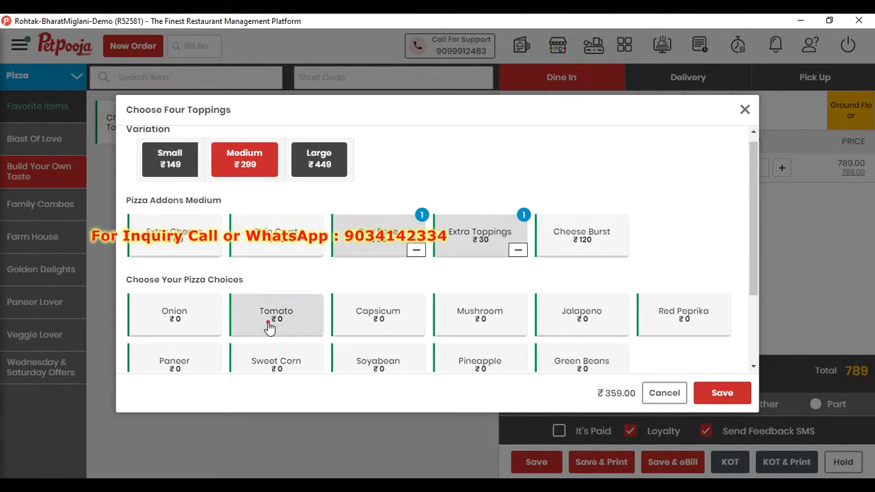
left_click(466, 314)
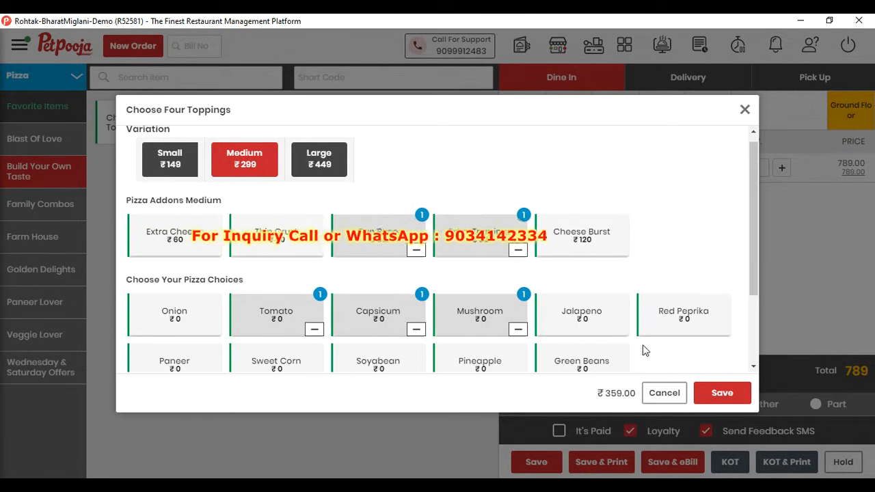
left_click(718, 395)
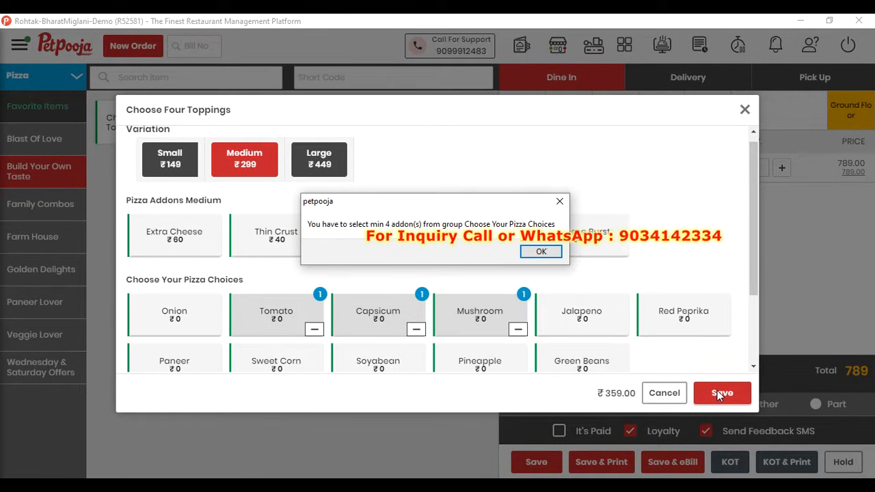
left_click(540, 252)
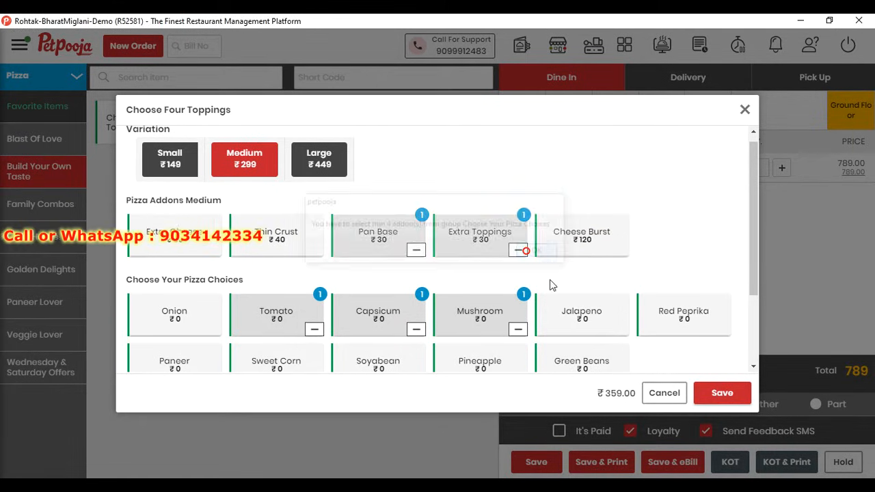
Add Jalapeno as the fourth pizza choice and try to add Red Peprika as a fifth.
left_click(610, 331)
left_click(668, 320)
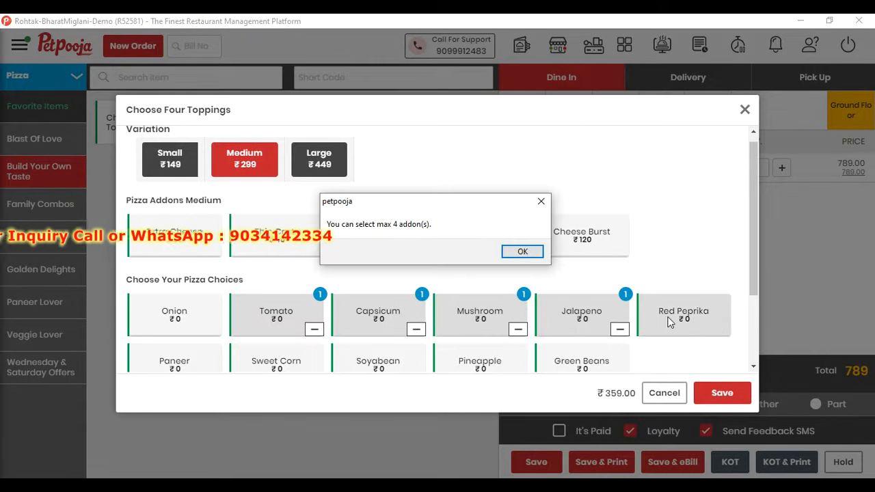
left_click(522, 252)
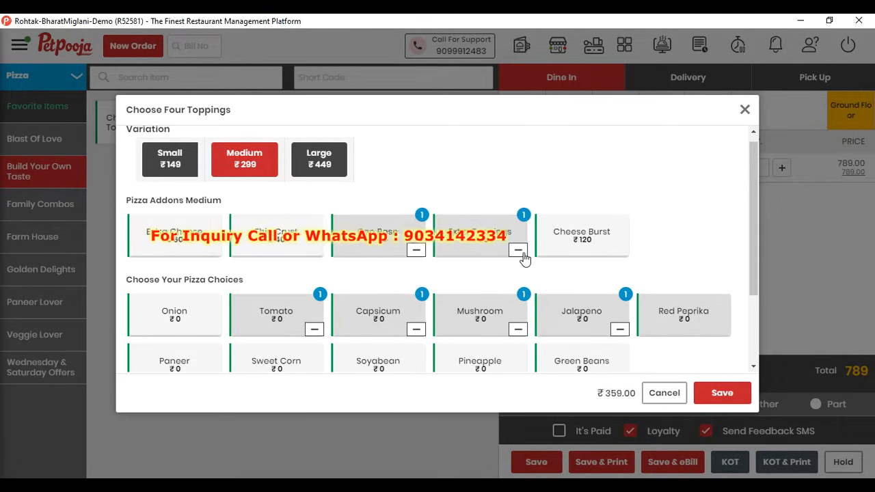
Try saving the pizza without a cheese, and save it to table 3's order with Mozzarella Cheese selected.
left_click(722, 394)
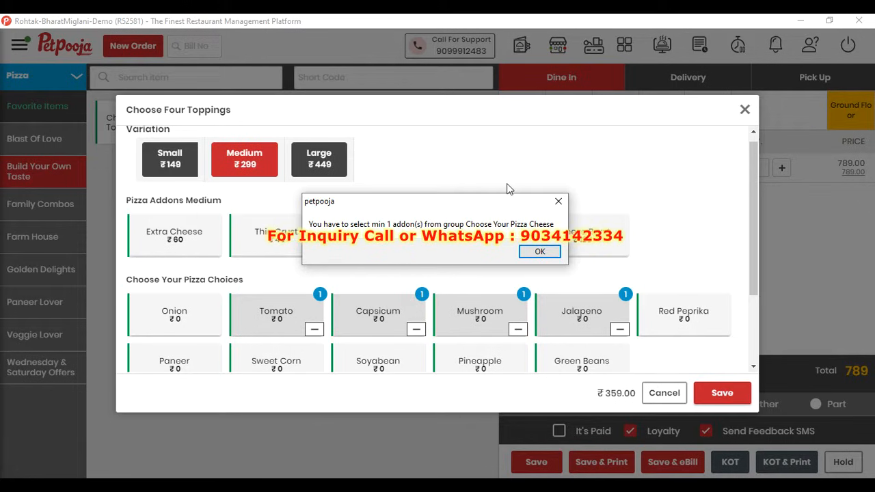
left_click(545, 252)
left_click_drag(756, 241, 757, 310)
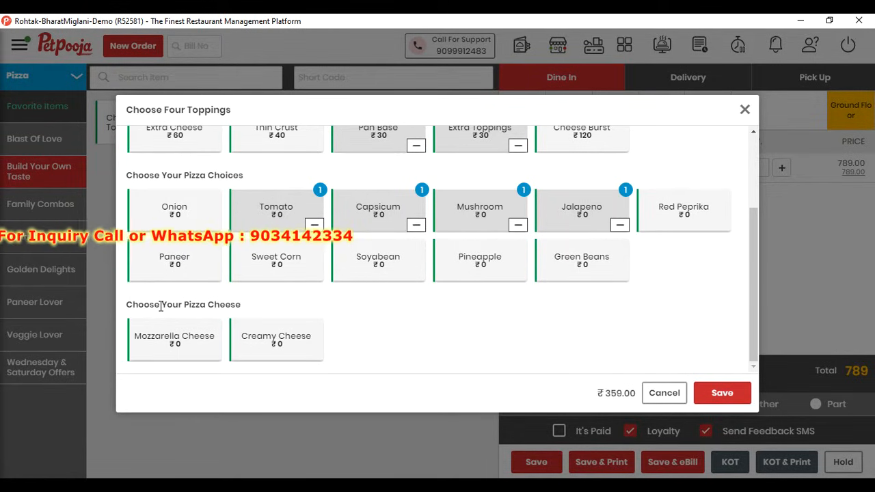
left_click(176, 342)
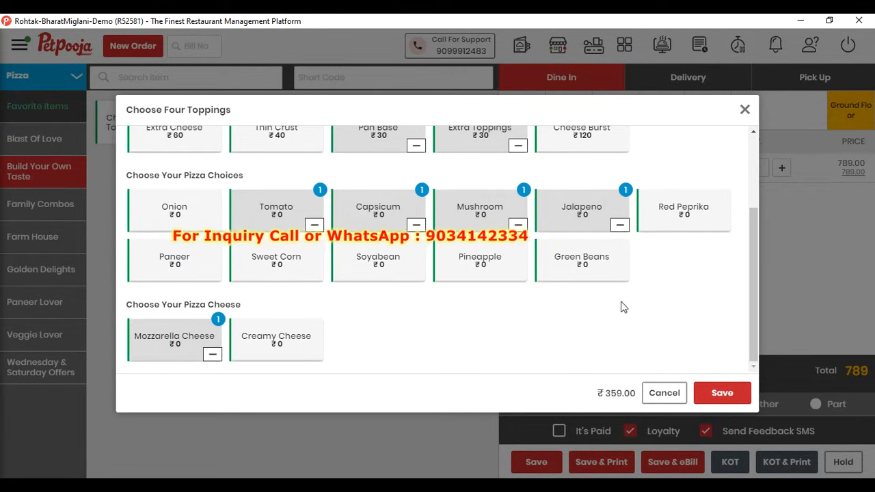
left_click(721, 394)
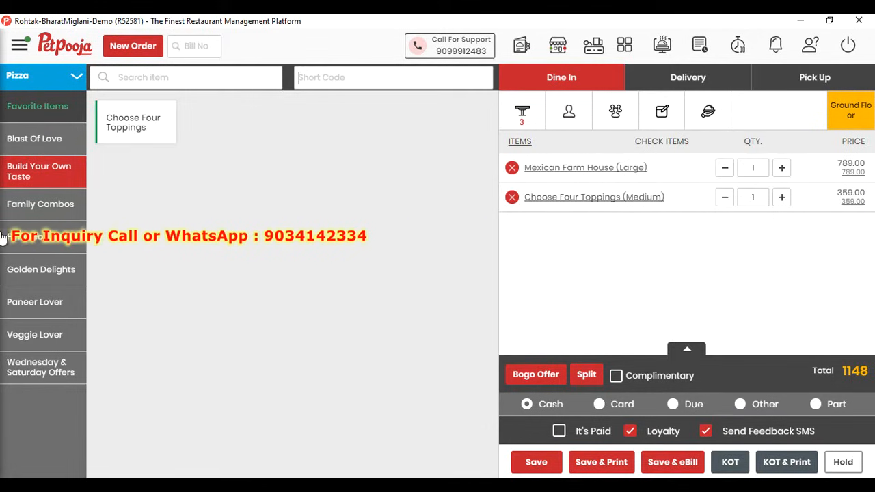
Add a Small New York Farm House pizza without add-ons and issue the KOT for table 3.
left_click(39, 244)
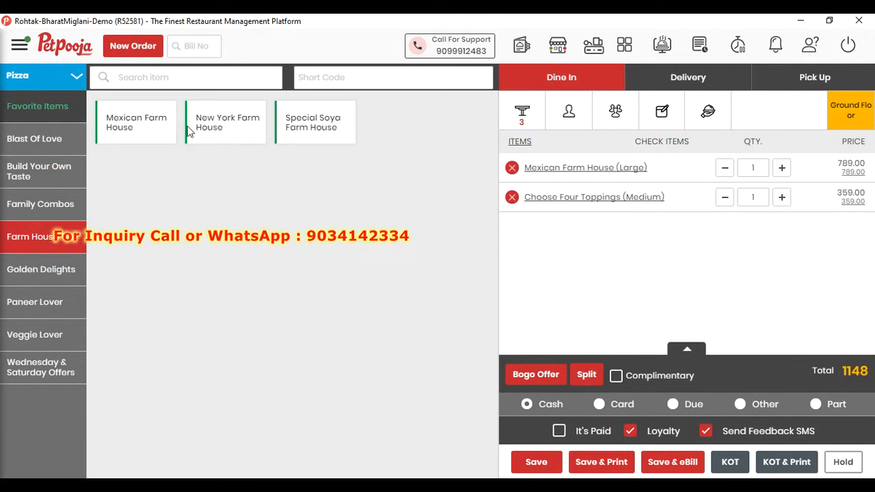
left_click(232, 120)
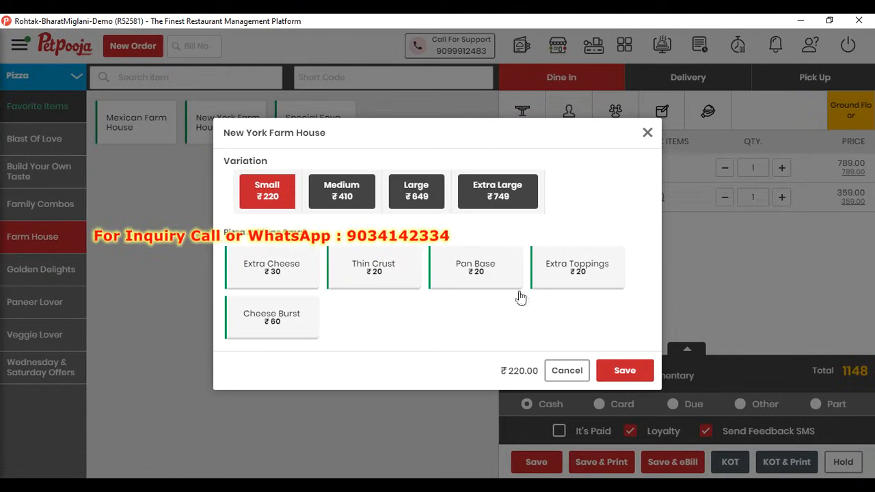
left_click(624, 370)
left_click(735, 467)
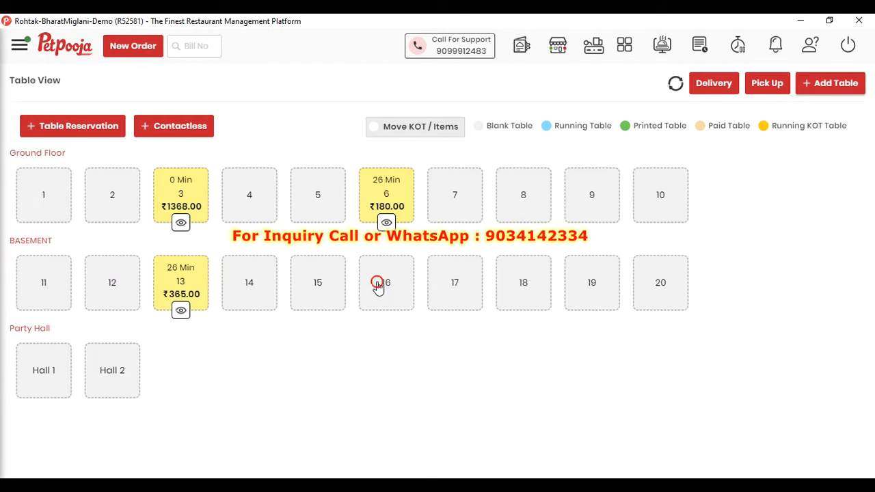
Order one Raj Kachodi, one Strawberry Mojito and one Veg Burger for table 16 and issue its KOT.
left_click(378, 284)
left_click(313, 286)
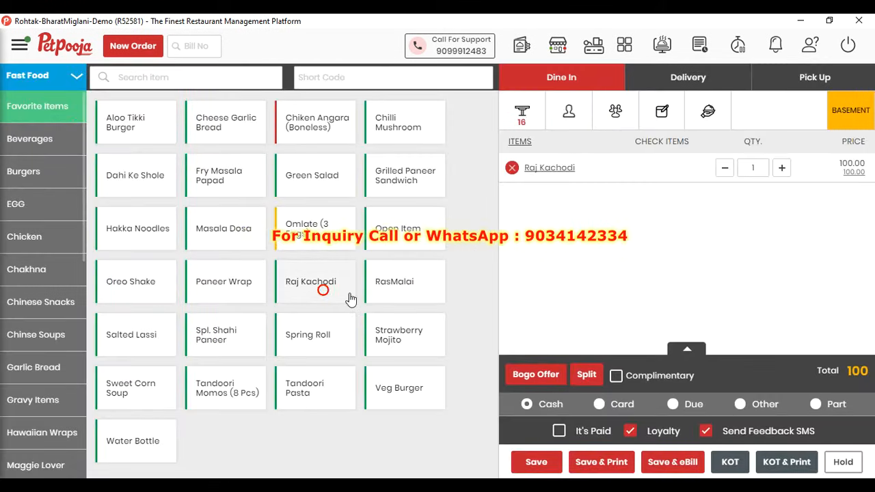
left_click(424, 356)
left_click(418, 381)
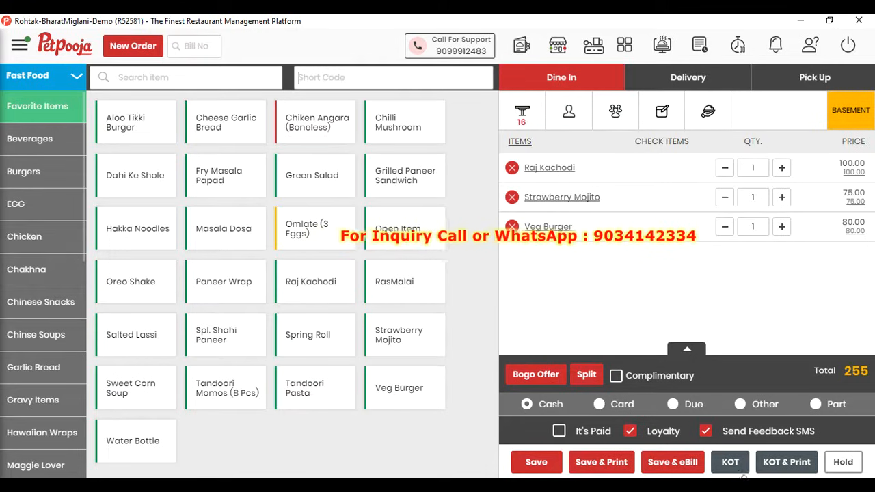
left_click(727, 463)
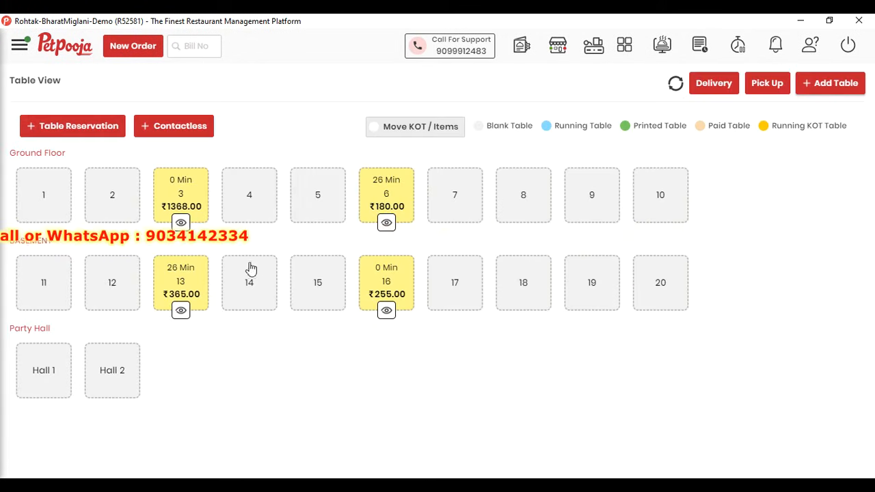
Start an order for table 14 with one Masala Dosa, one Paneer Wrap and one Half Spl. Shahi Paneer.
left_click(246, 277)
left_click(235, 236)
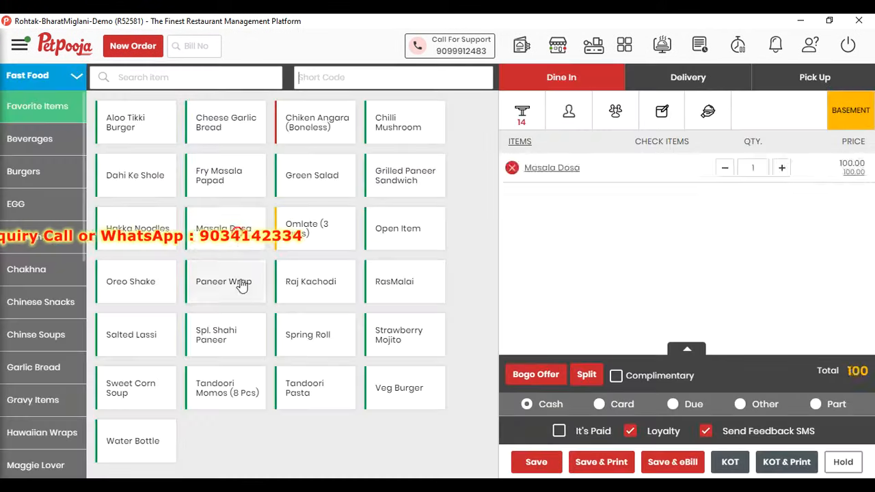
left_click(241, 287)
left_click(217, 393)
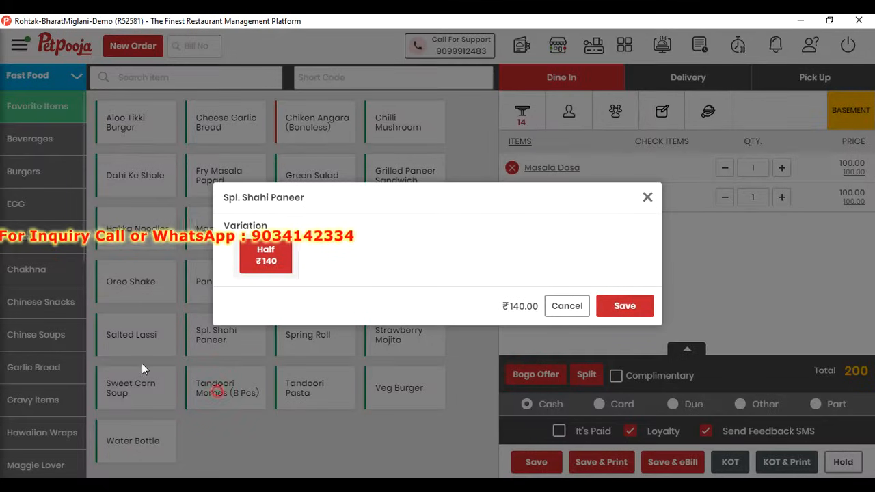
left_click(623, 306)
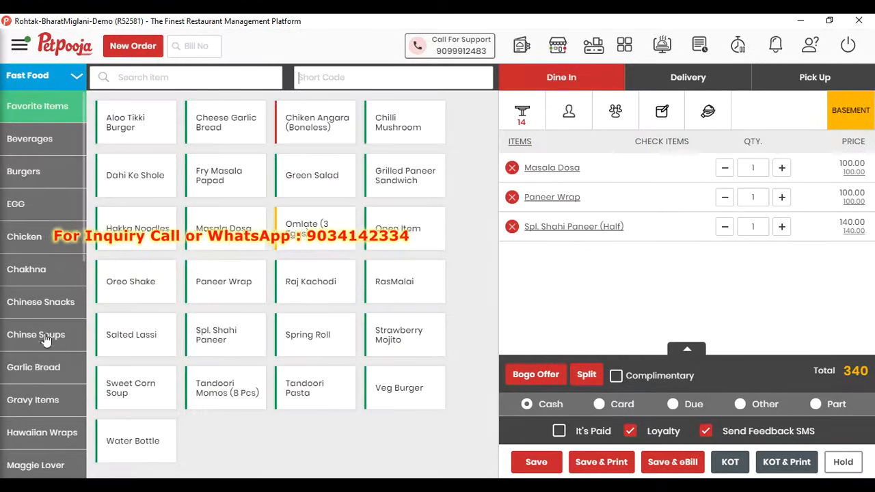
Add one Mix Veg Soup, one Hot And Sour Soup, seven Manchow Soups and three Veg Clear Soups to table 14's order.
left_click(42, 336)
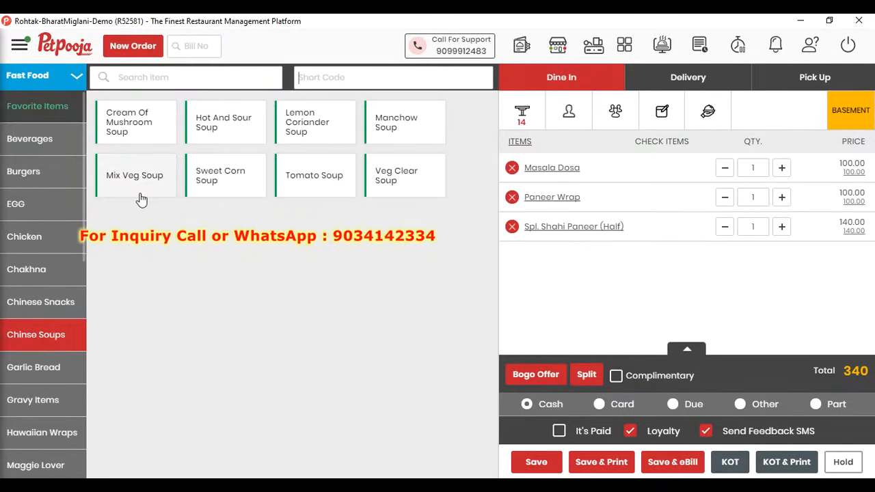
left_click(232, 135)
left_click(390, 123)
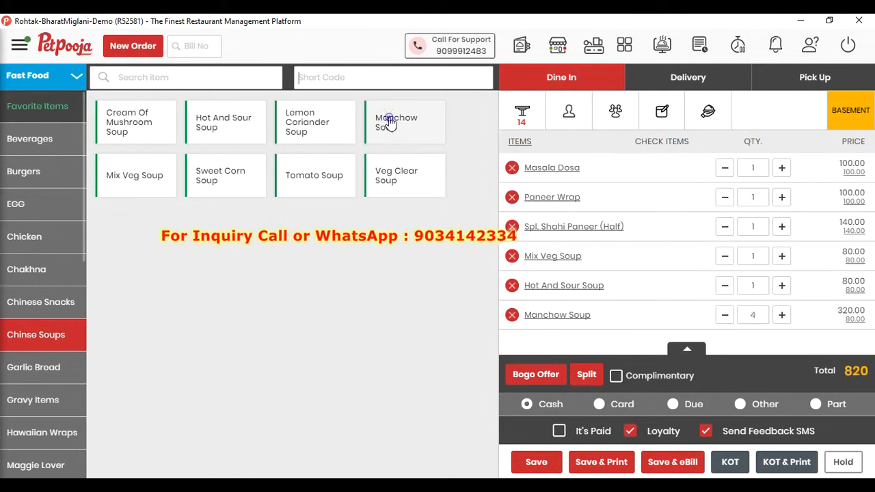
left_click(389, 121)
left_click(387, 183)
left_click(386, 183)
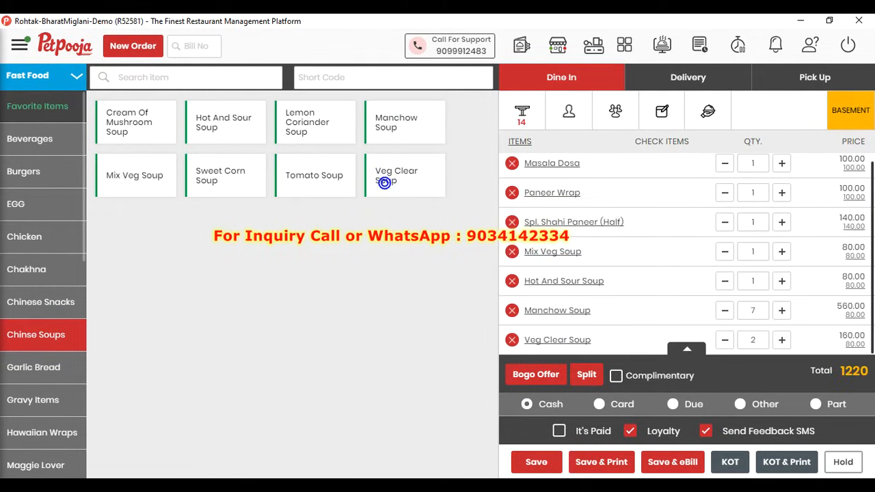
left_click(385, 183)
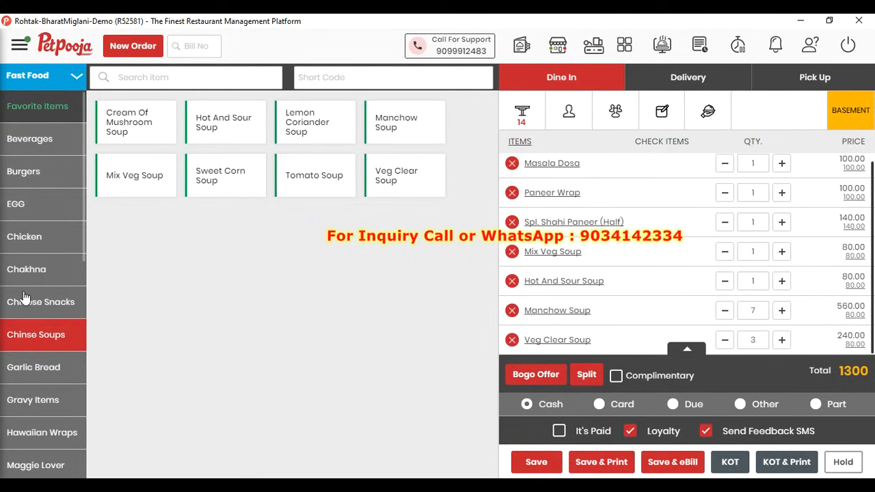
Add Paneer Garlic Bread with a quantity of 25 to table 14's order and issue its KOT.
left_click(33, 366)
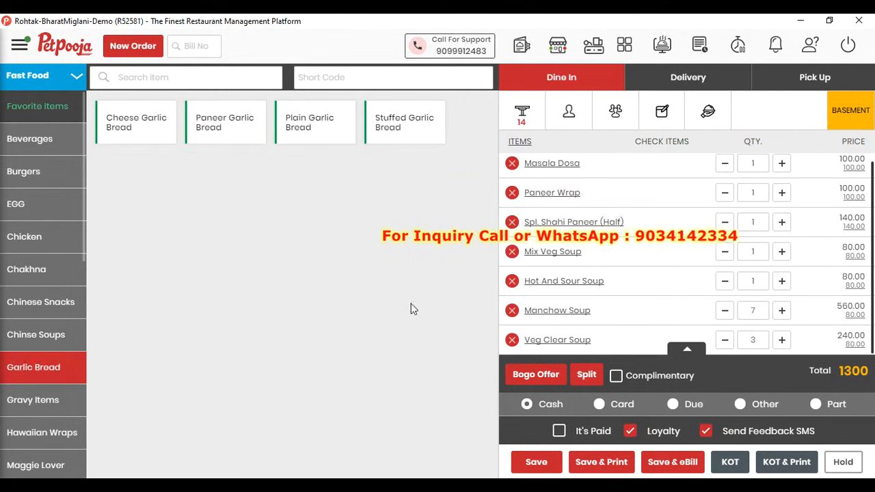
left_click(244, 129)
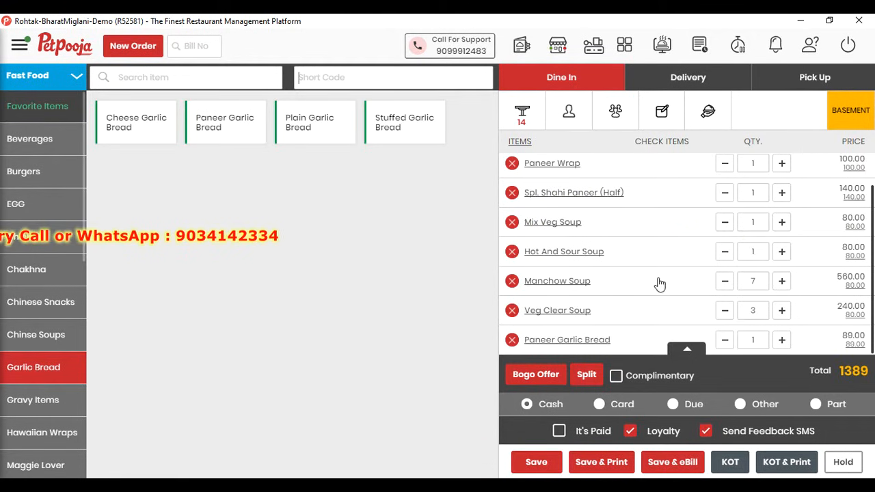
left_click(763, 340)
key("BackSpace")
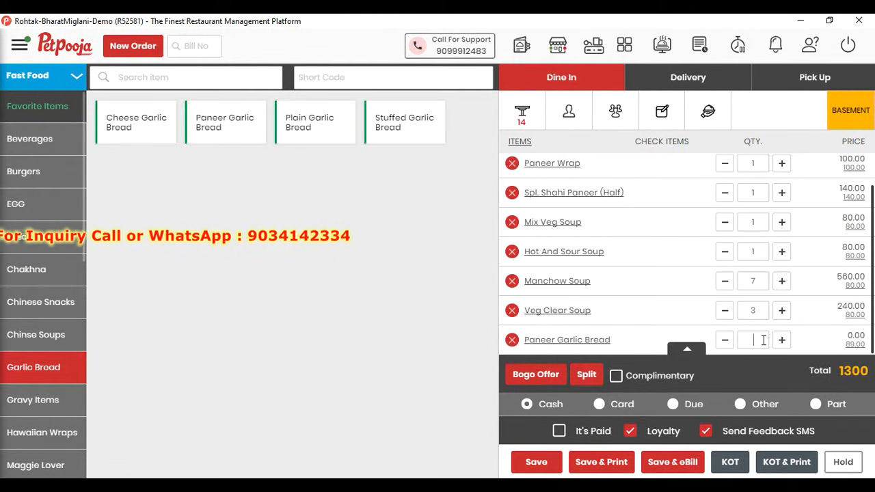
type("25")
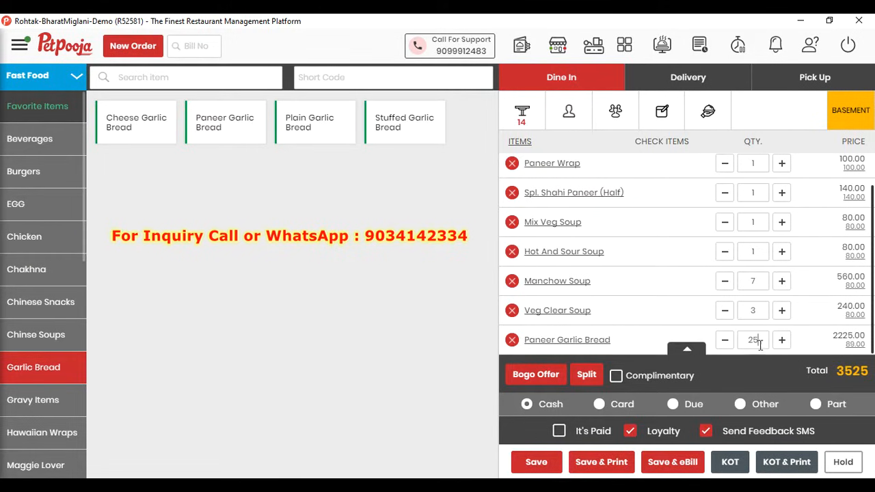
left_click(729, 462)
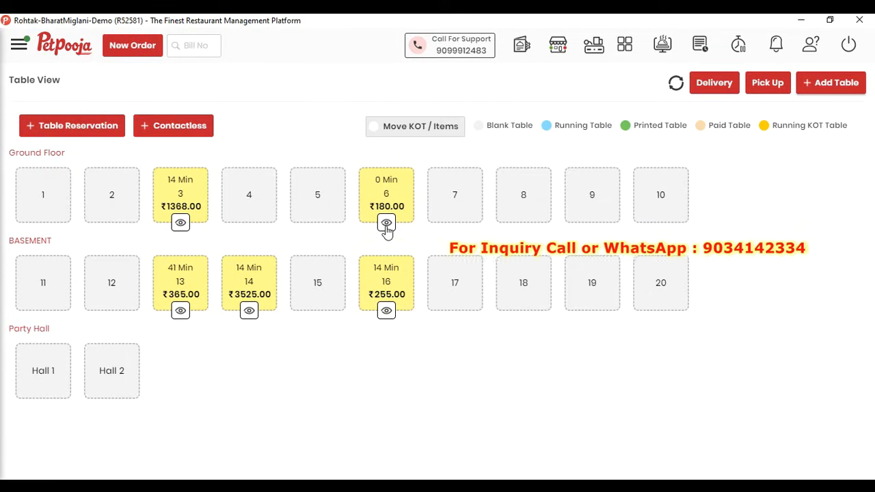
Open table 6's running order, set its payment type to Due and try to save and print without customer details.
left_click(386, 224)
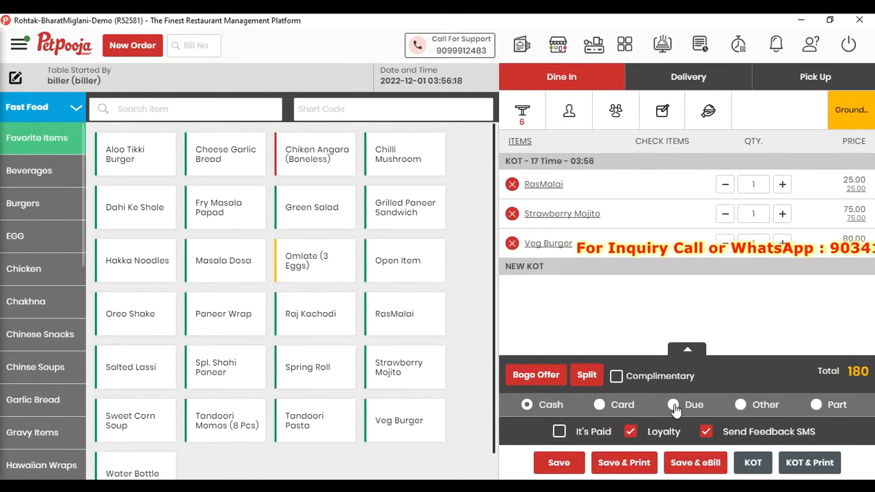
left_click(674, 406)
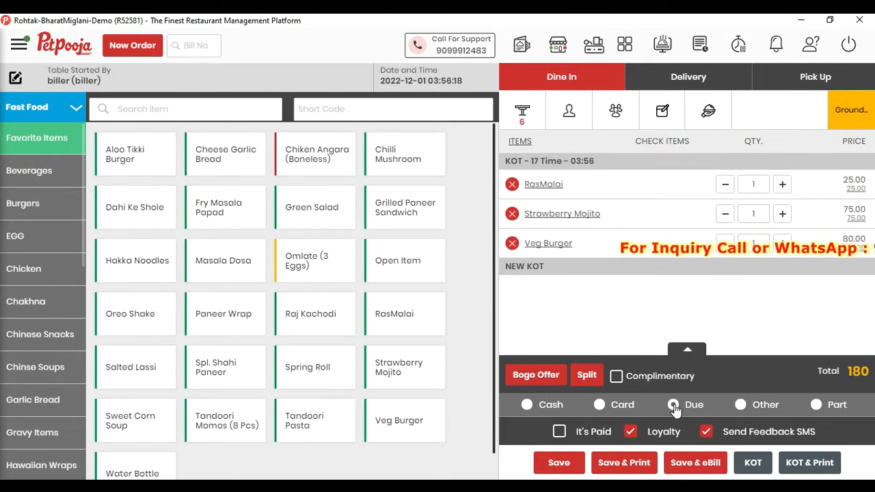
left_click(639, 464)
left_click(554, 288)
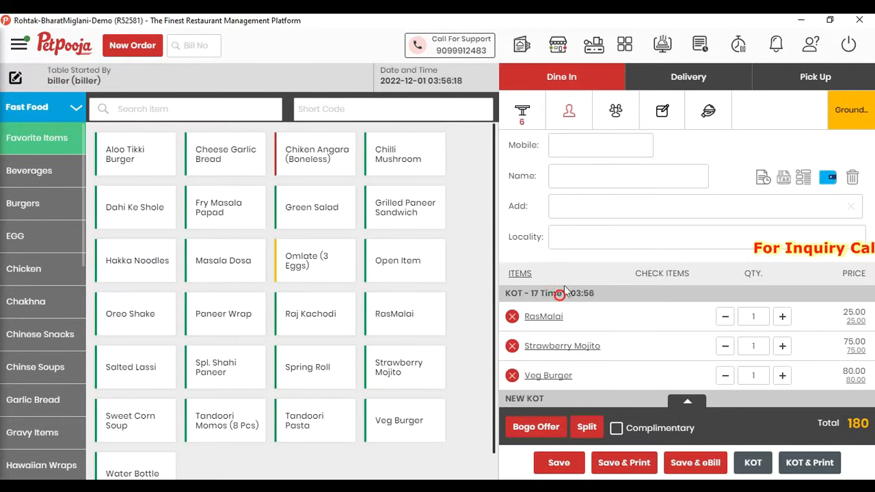
Look up the saved customer by mobile number, assign them to table 6's order, and save and print the bill.
left_click(586, 146)
type("9034142")
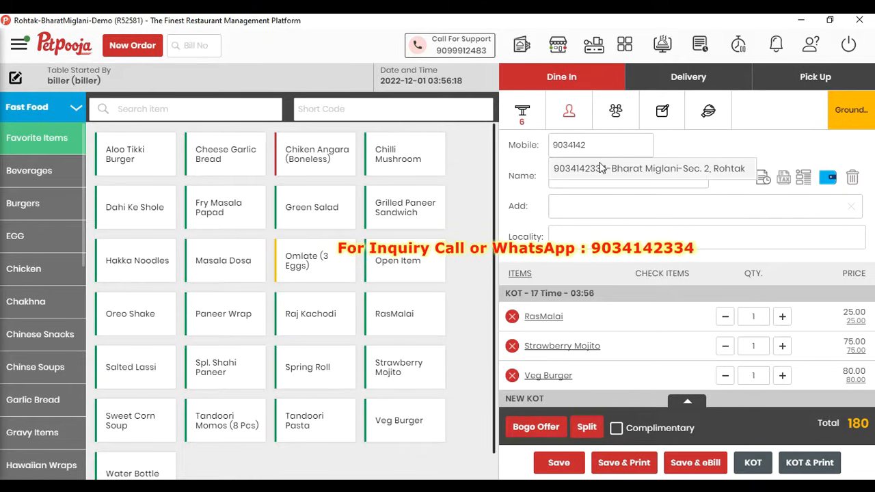
left_click(602, 168)
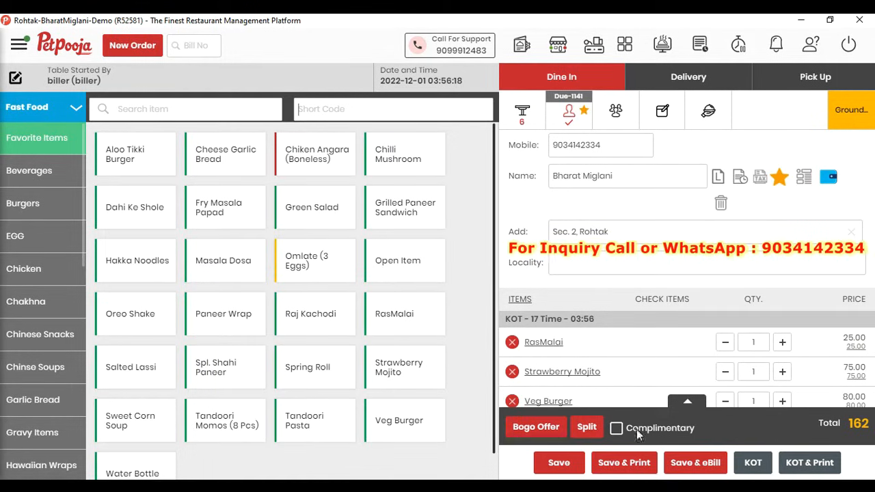
left_click(632, 465)
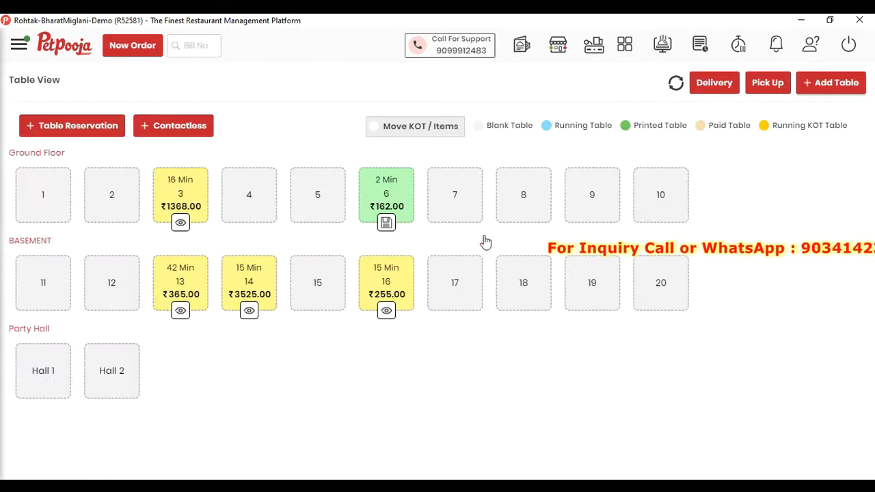
Open table 6's printed bill and settle and save it with the Due payment type.
left_click(383, 204)
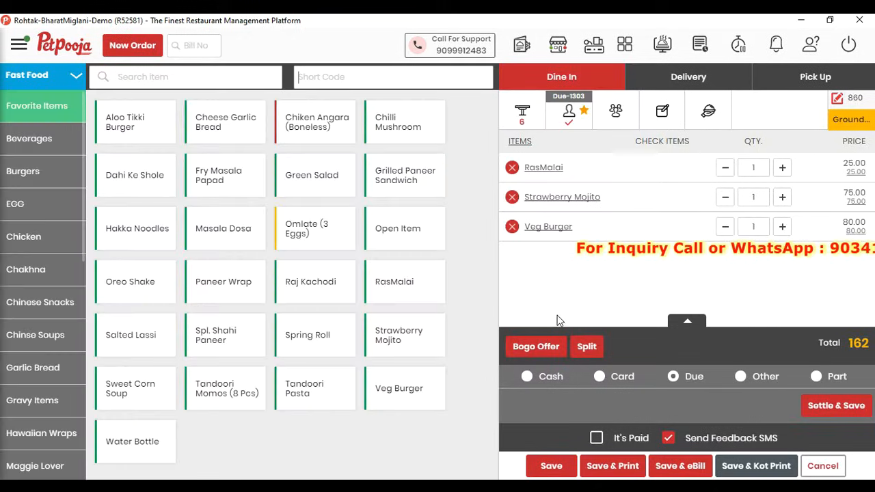
left_click(823, 406)
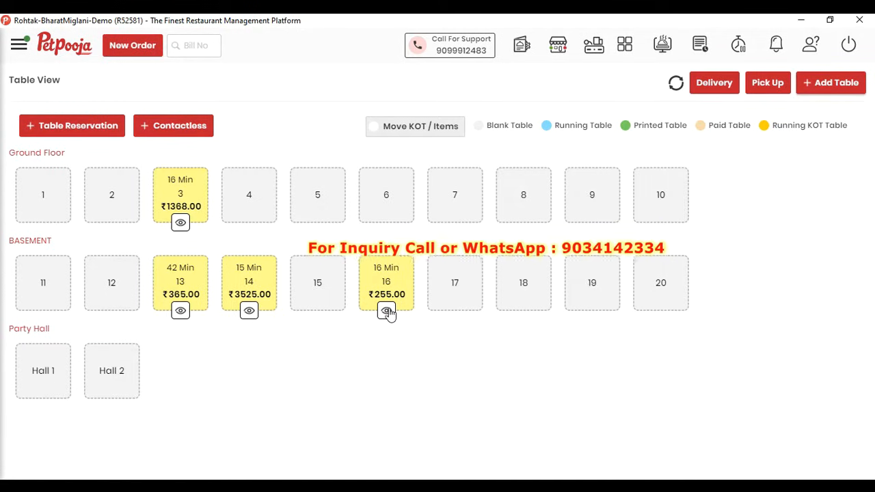
Switch table 16's running order to part payment and choose Paytm as the other payment method.
left_click(386, 311)
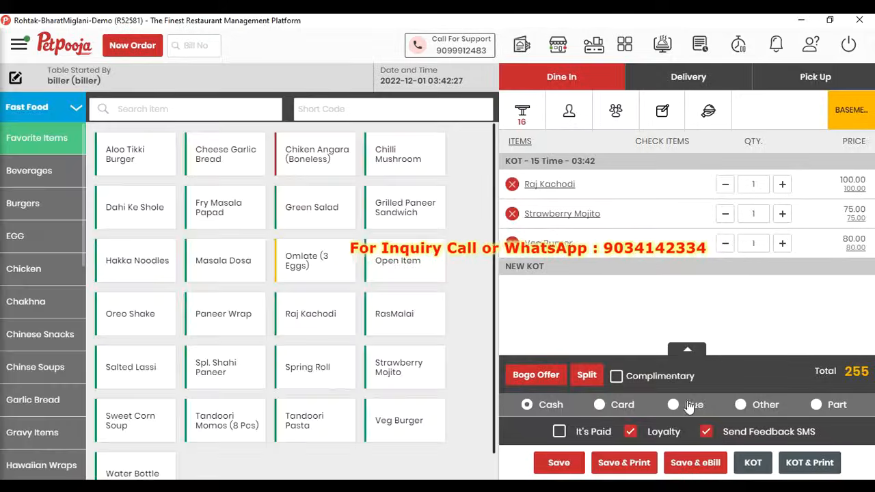
left_click(819, 405)
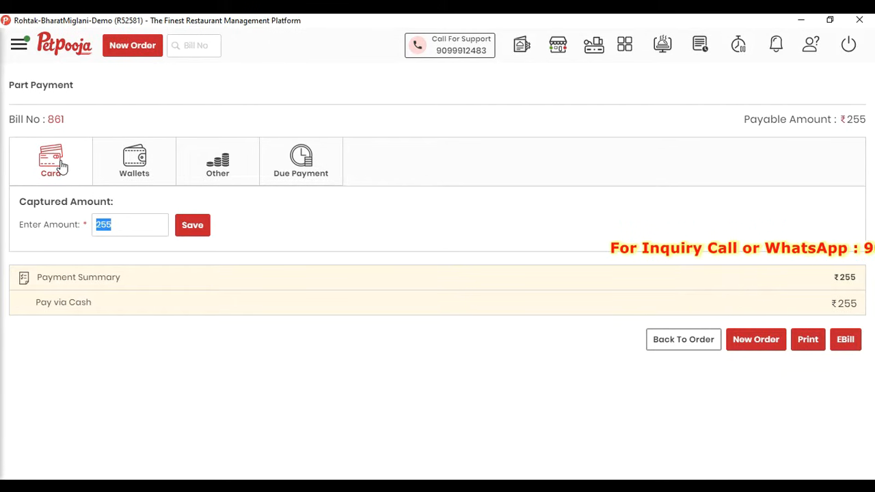
left_click(224, 169)
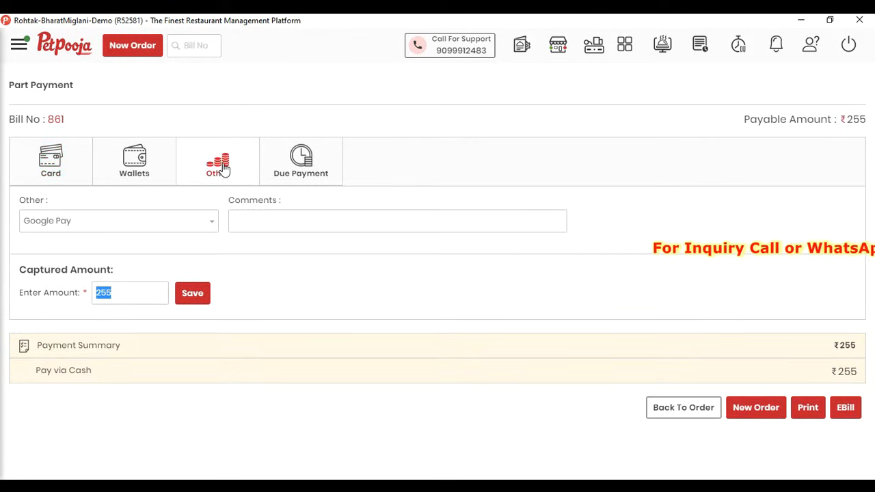
left_click(182, 226)
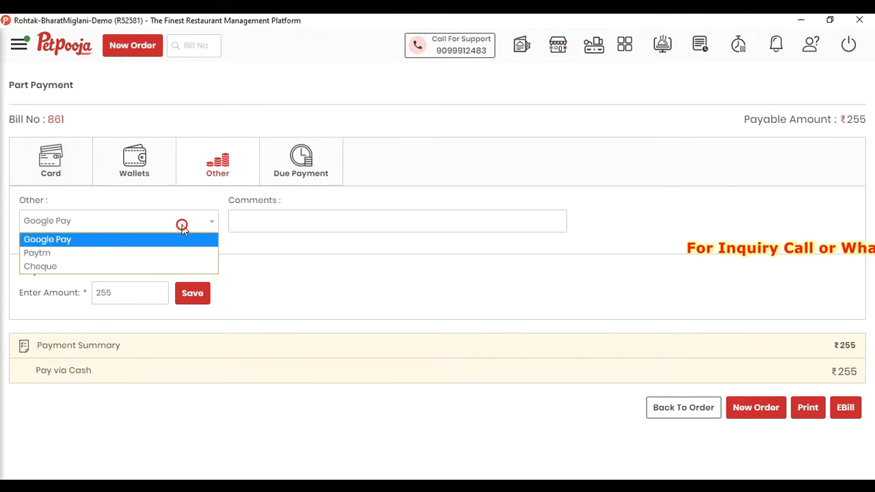
left_click(155, 253)
Set the captured Paytm amount to 155 and save this part payment.
left_click(133, 292)
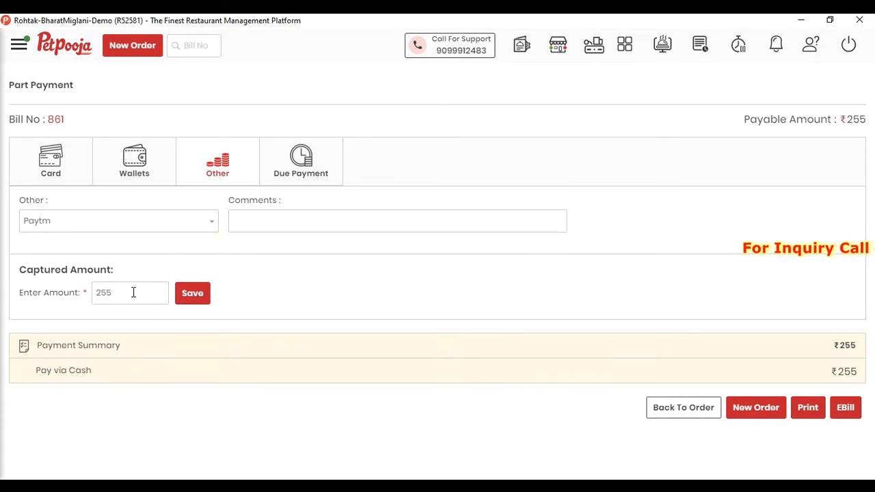
type("1")
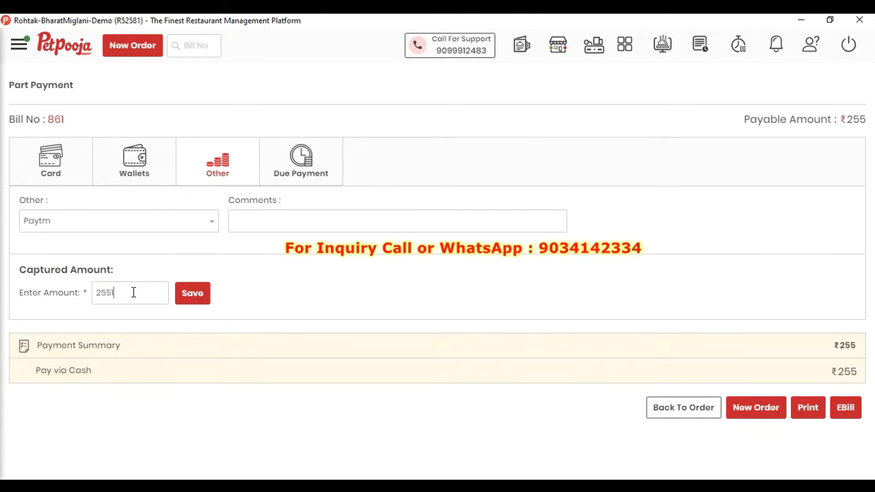
key("BackSpace")
key("BackSpace")
key("BackSpace")
key("BackSpace")
type("155")
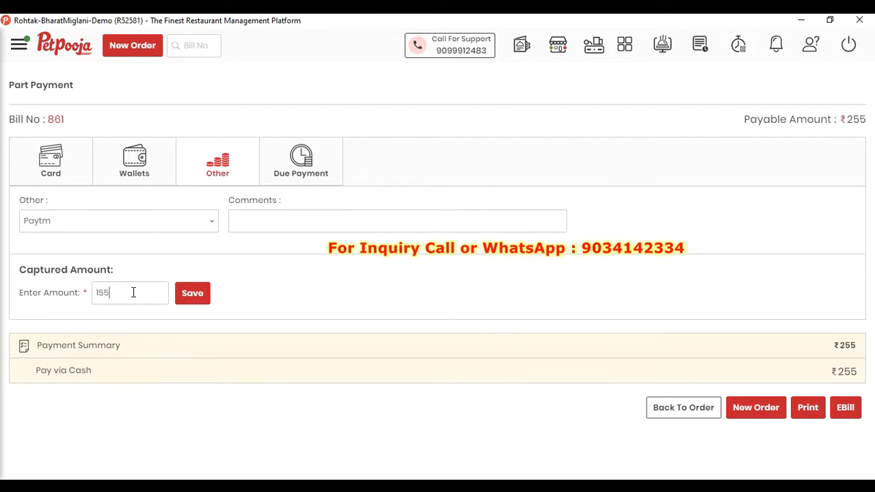
left_click(190, 299)
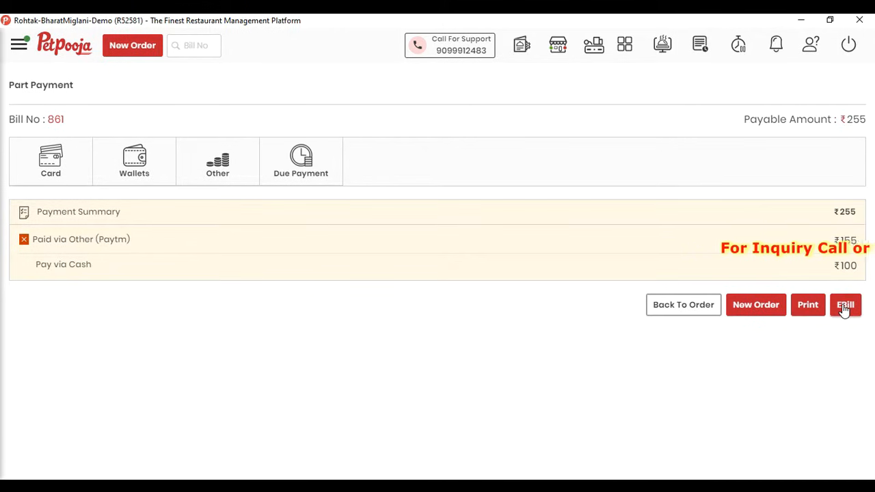
Return to table 16's order, print the part-paid bill, and settle and save it.
left_click(692, 308)
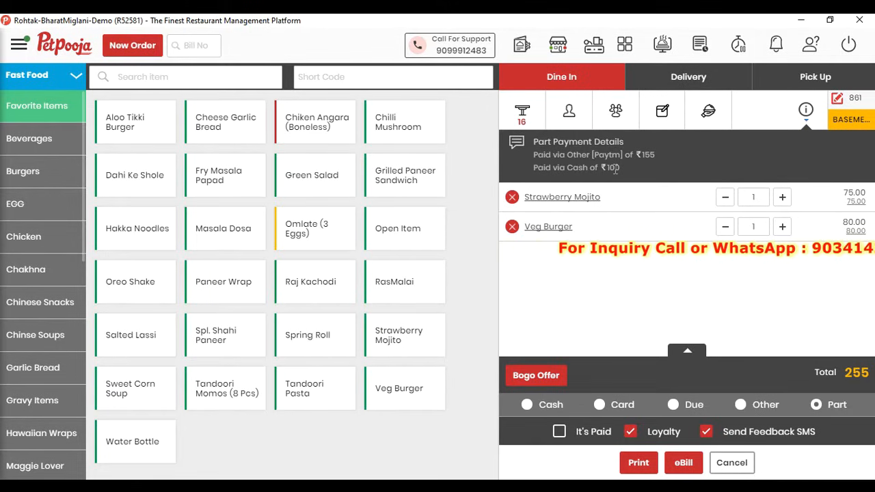
left_click(640, 462)
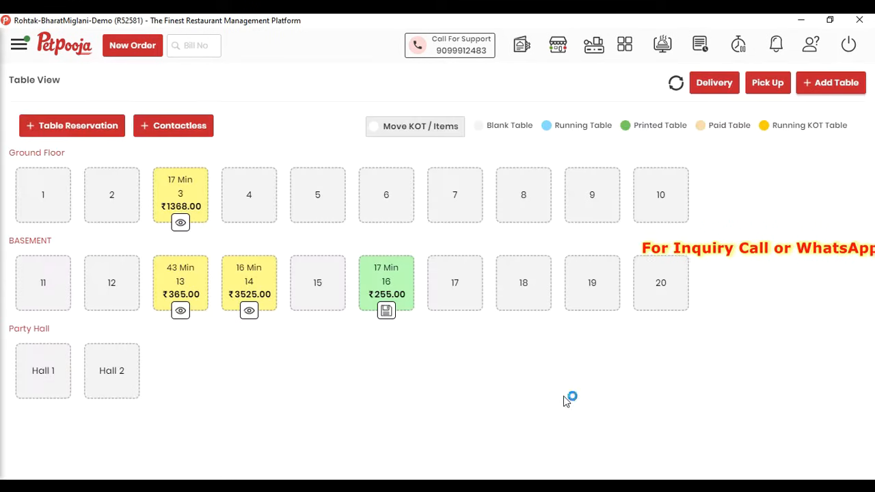
left_click(393, 285)
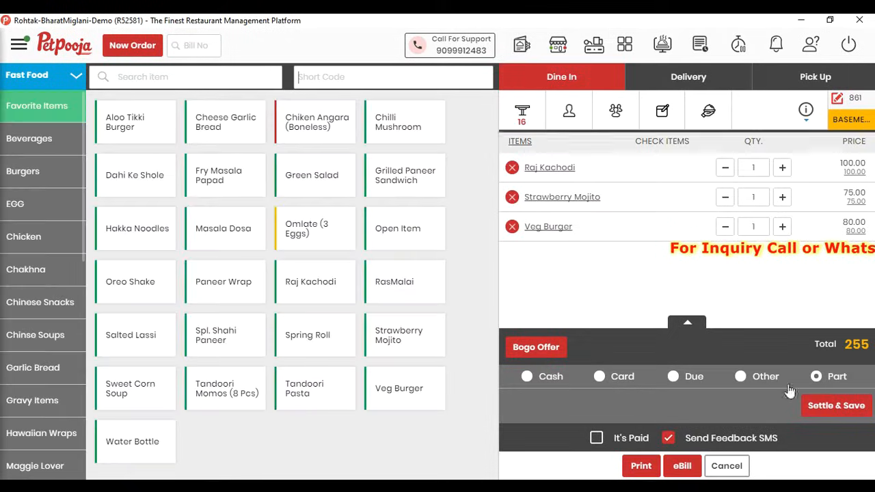
left_click(837, 406)
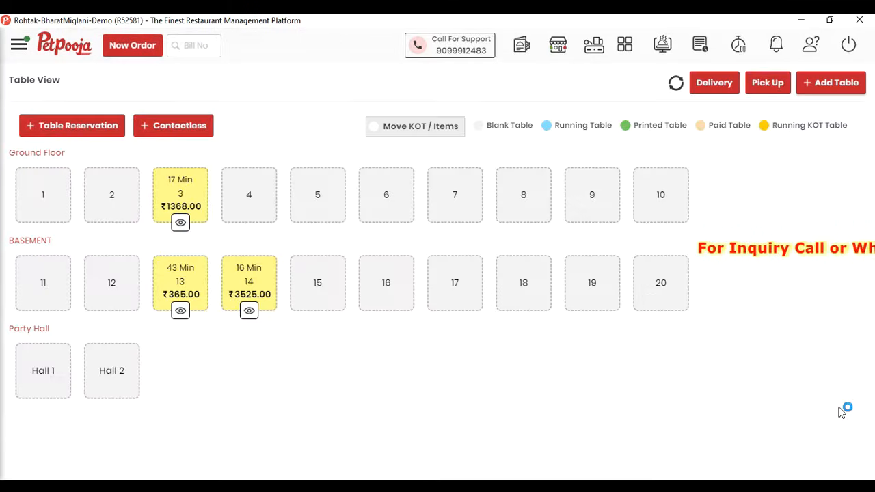
Split table 14's bill portion-wise into 10 equal parts and save the split.
left_click(251, 311)
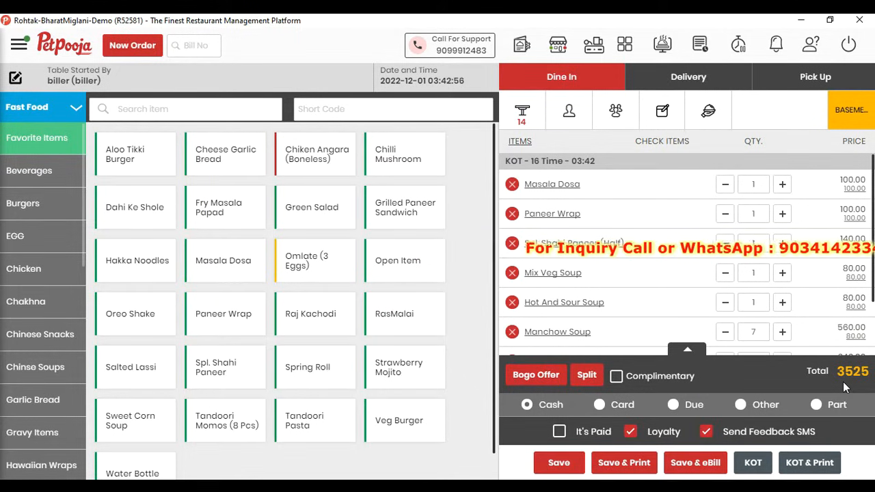
left_click(587, 375)
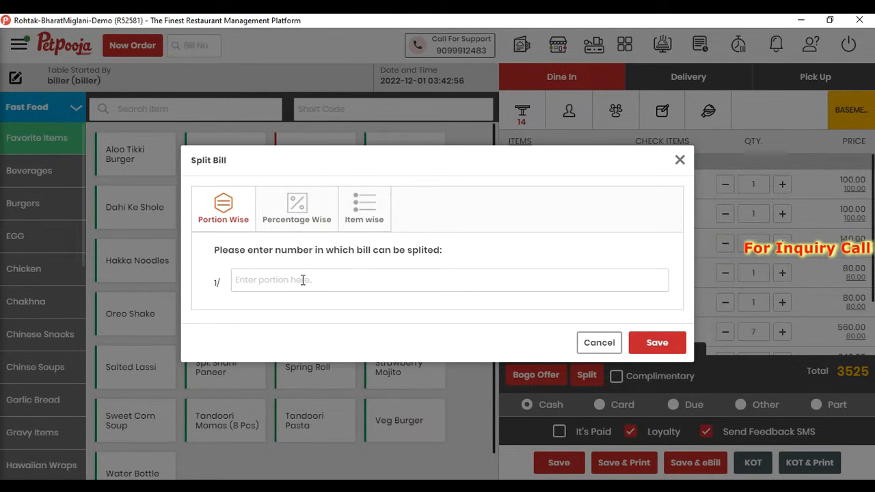
type("10")
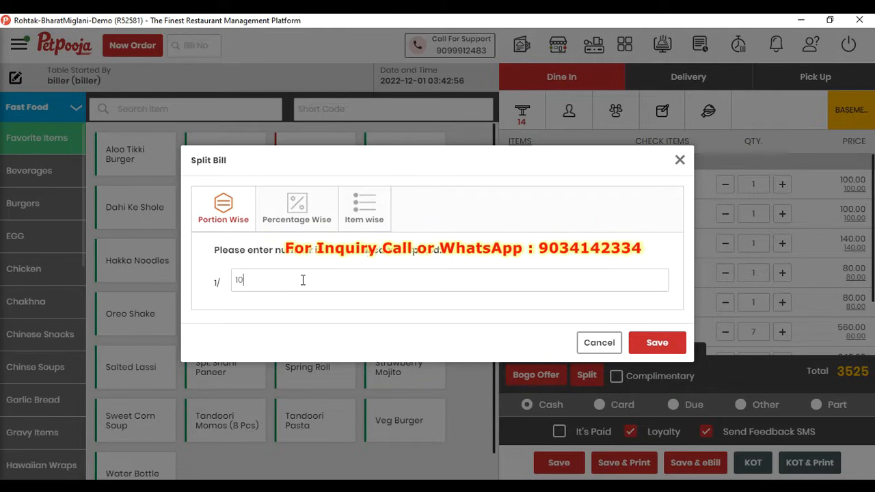
left_click(655, 343)
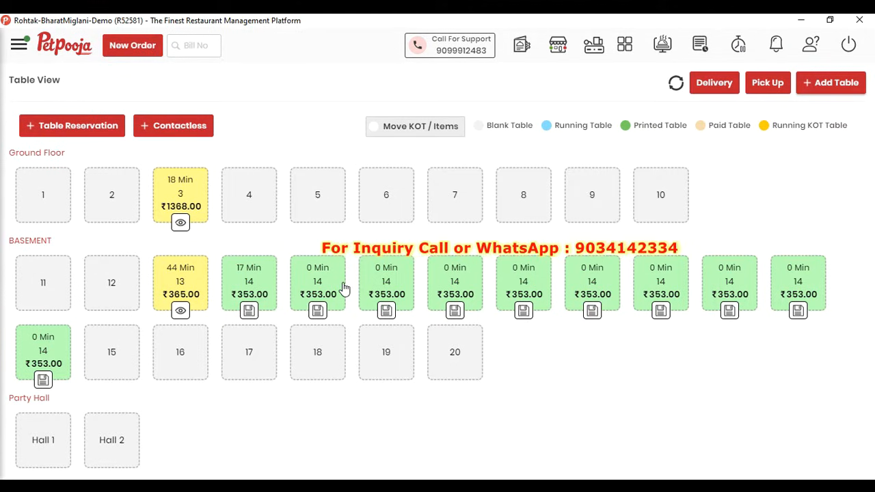
Settle the first two of table 14's split bills in cash from their orders, entering 353 as the second one's settlement amount.
left_click(254, 282)
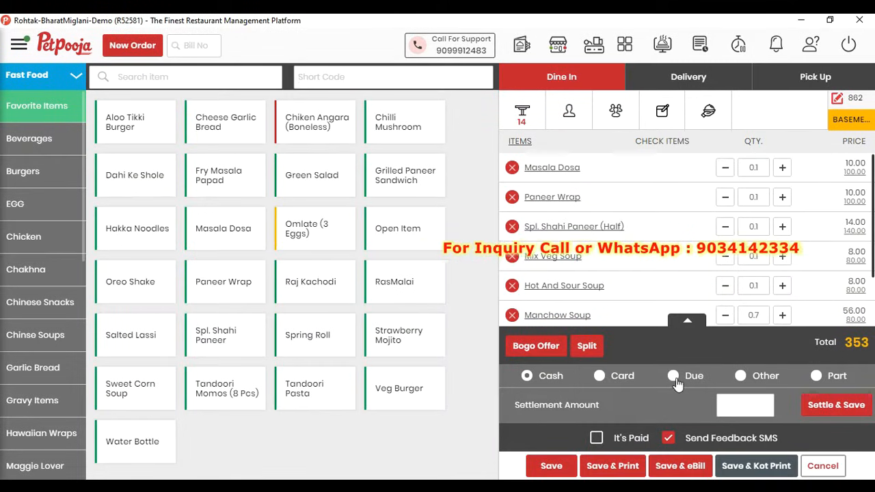
left_click(852, 406)
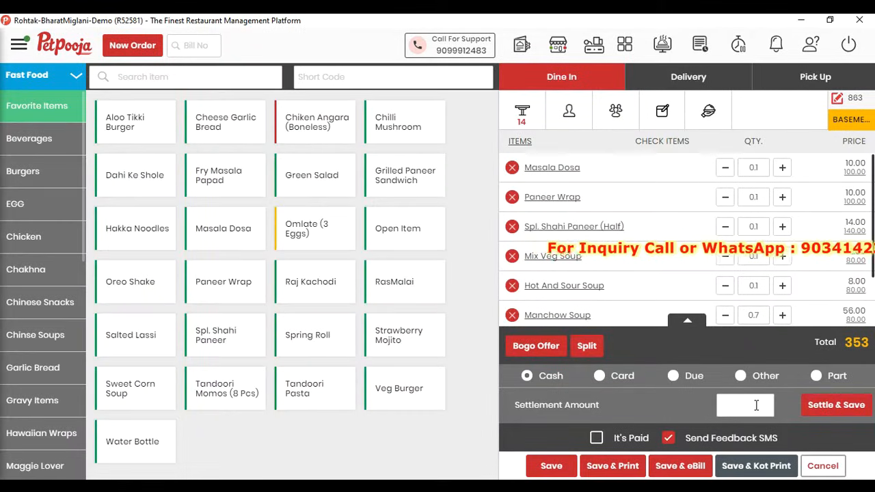
left_click(756, 405)
type("353")
key("Return")
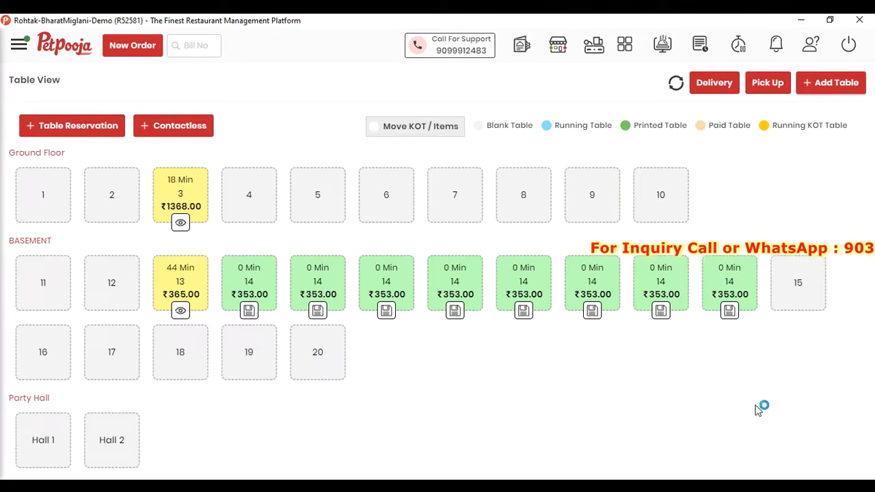
Settle three more of table 14's split bills in cash from the table view, the second with settlement amount 350, the third with customer paid 2000.
left_click(249, 311)
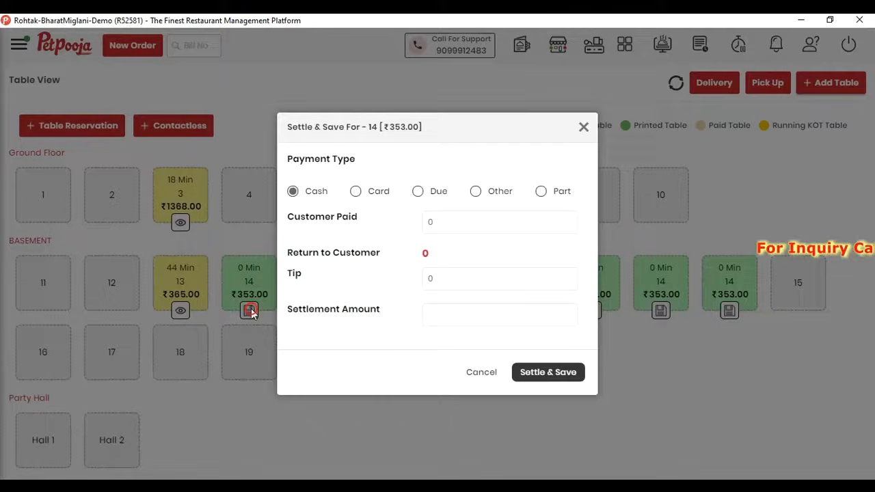
left_click(542, 372)
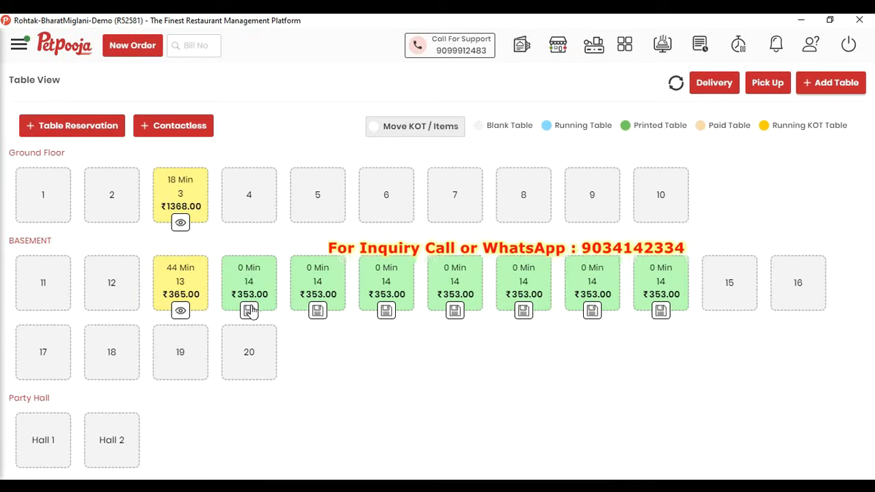
left_click(249, 310)
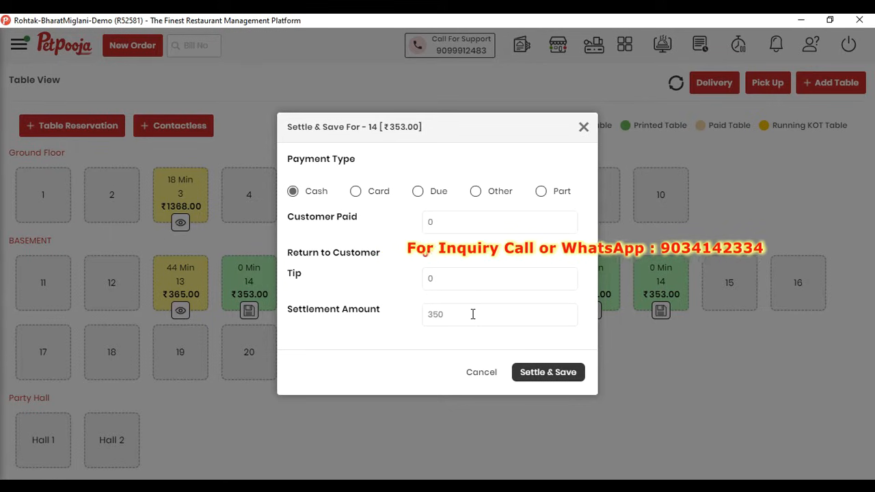
left_click(539, 373)
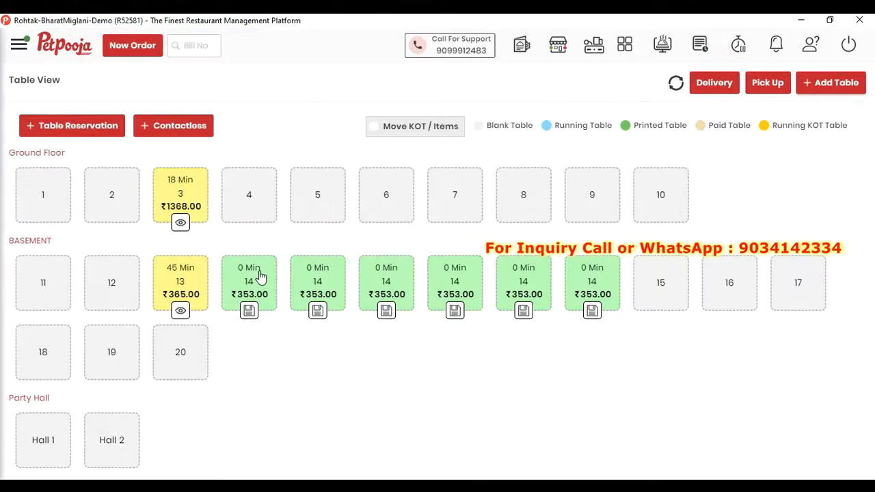
left_click(249, 311)
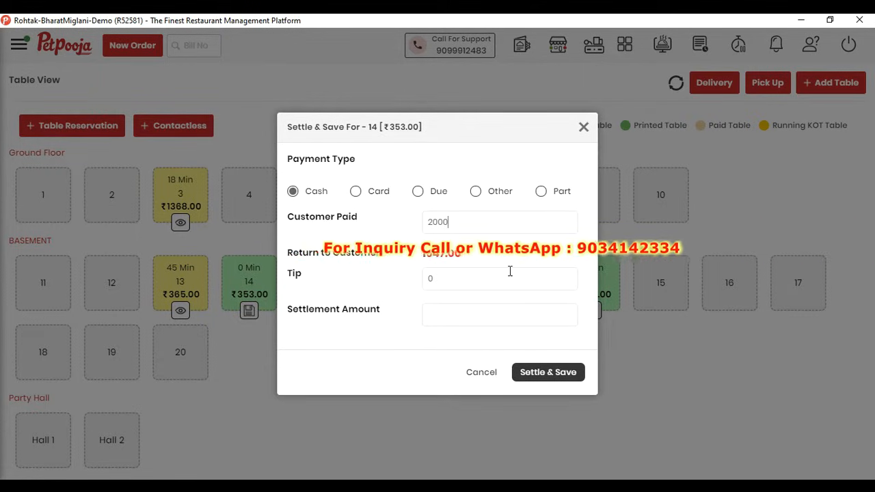
left_click(557, 372)
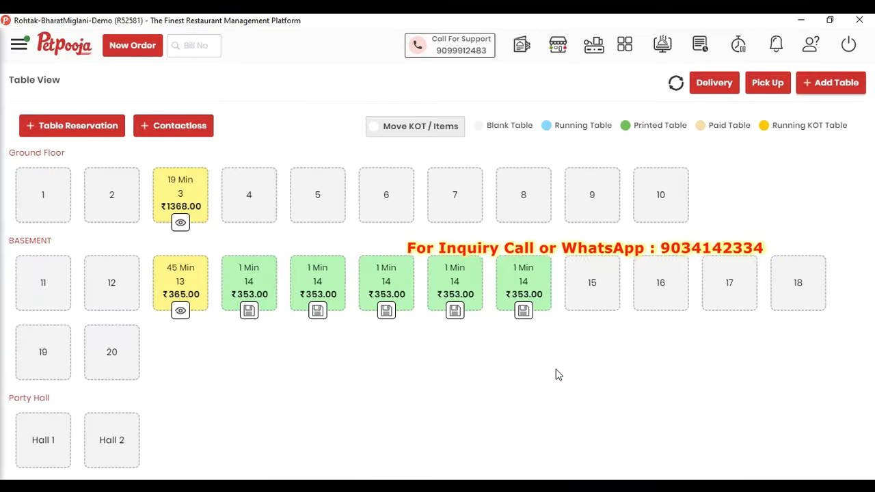
Open table 14's next split bill, set Customer Paid to 500 in its bill details, and settle and save it.
left_click(257, 287)
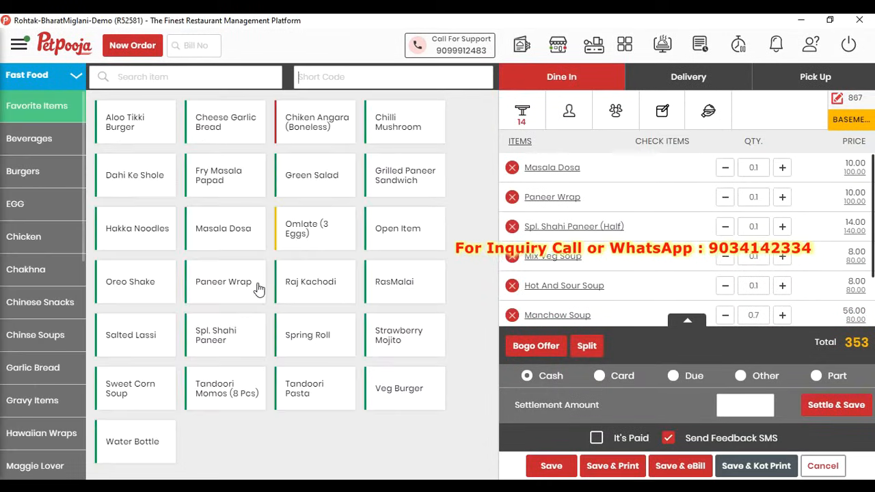
left_click(688, 322)
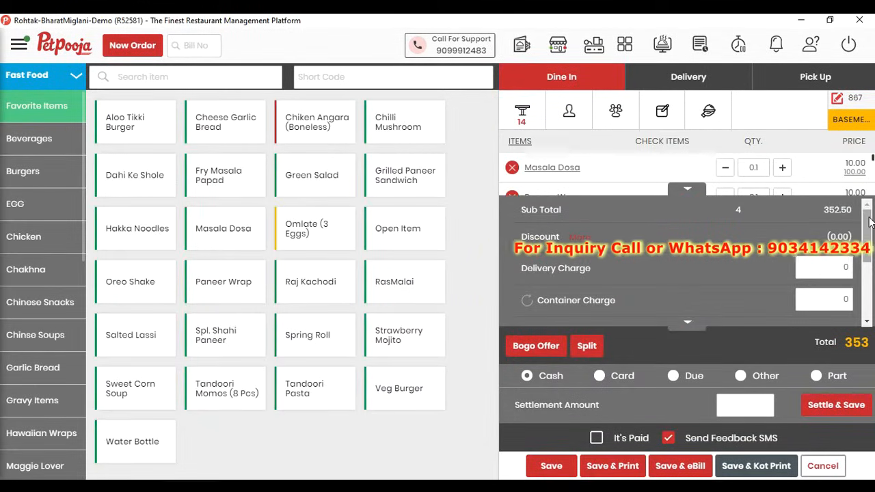
left_click_drag(870, 220, 869, 282)
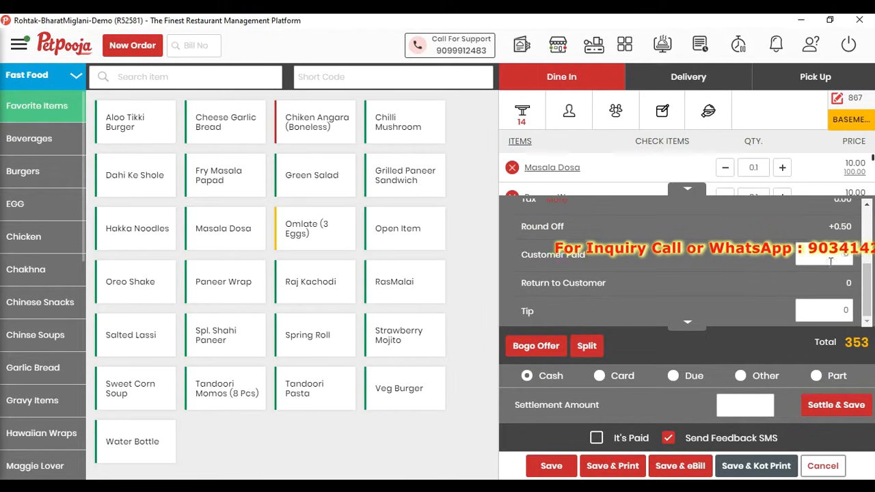
left_click(830, 254)
type("5000")
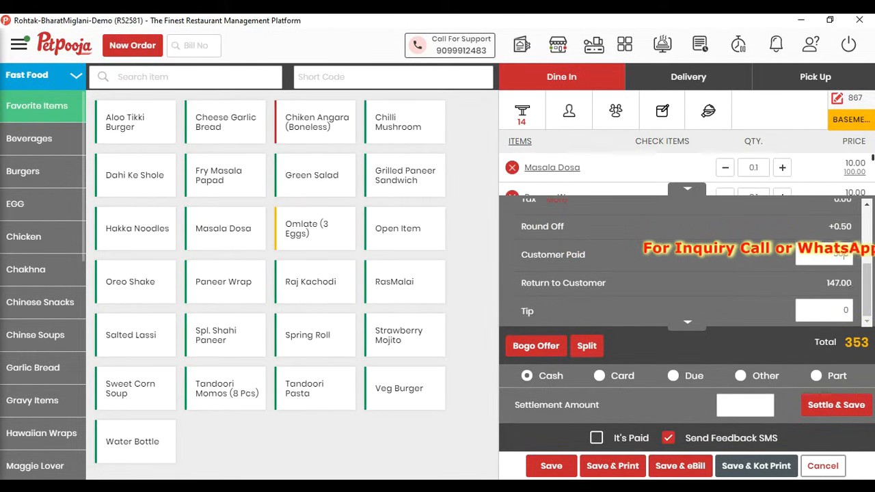
left_click(830, 405)
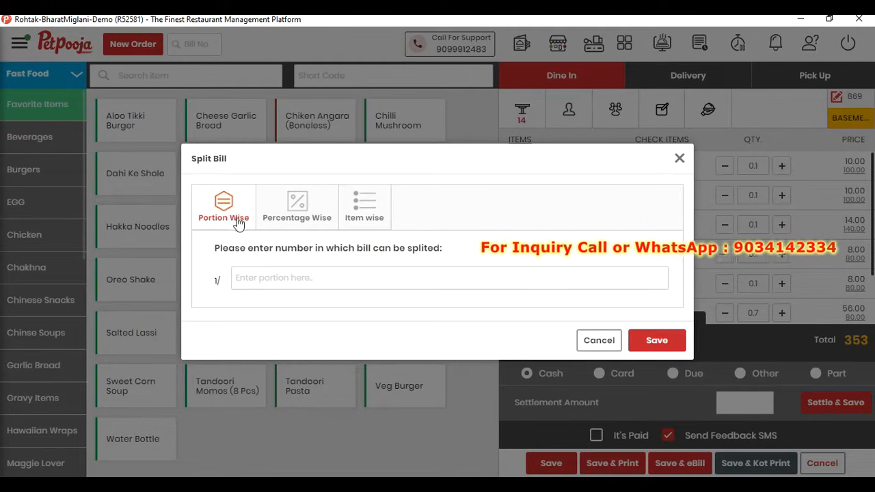
Try splitting the bill percentage-wise and item-wise, adding Masala Dosa and Paneer Wrap to Part 1, and cancel the split.
left_click(297, 225)
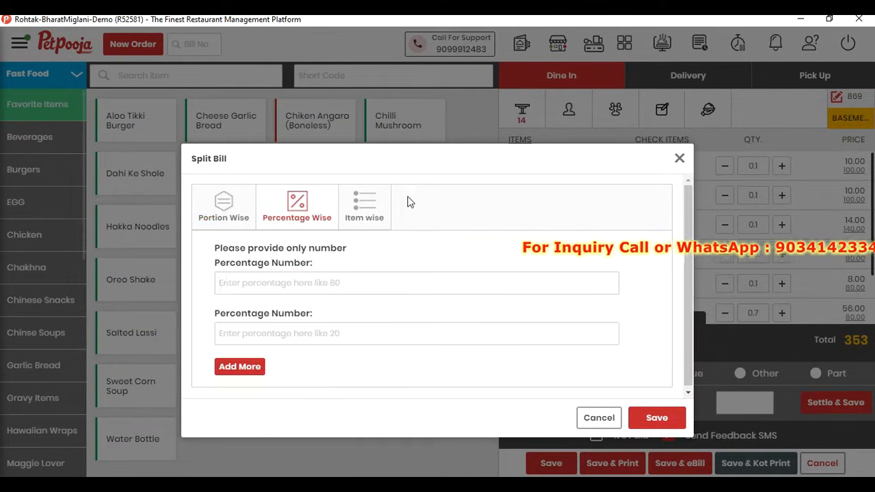
left_click(364, 207)
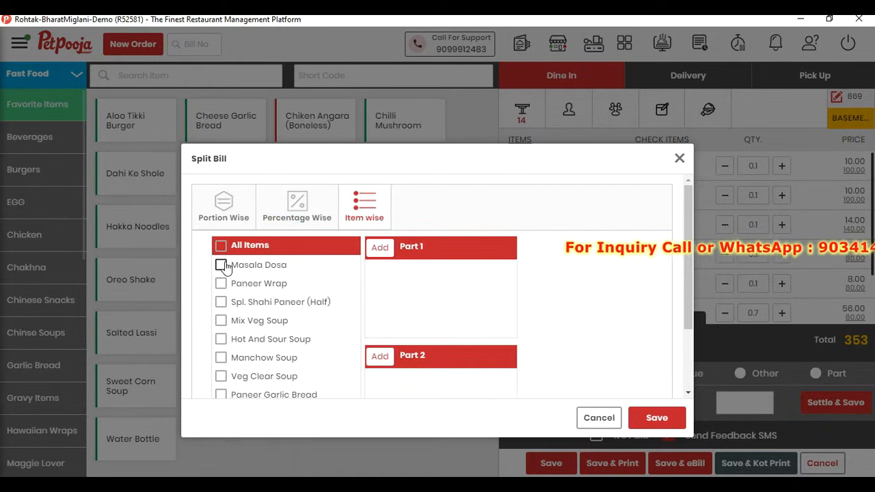
left_click(380, 249)
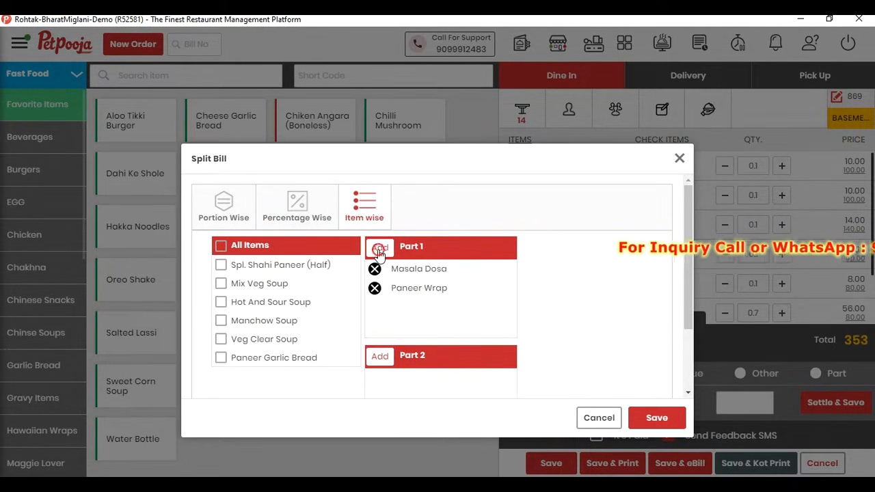
left_click(604, 419)
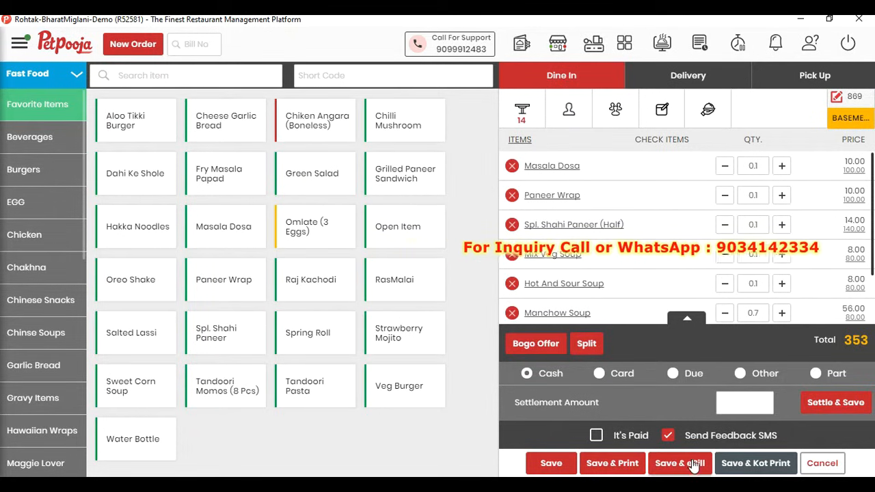
left_click(595, 441)
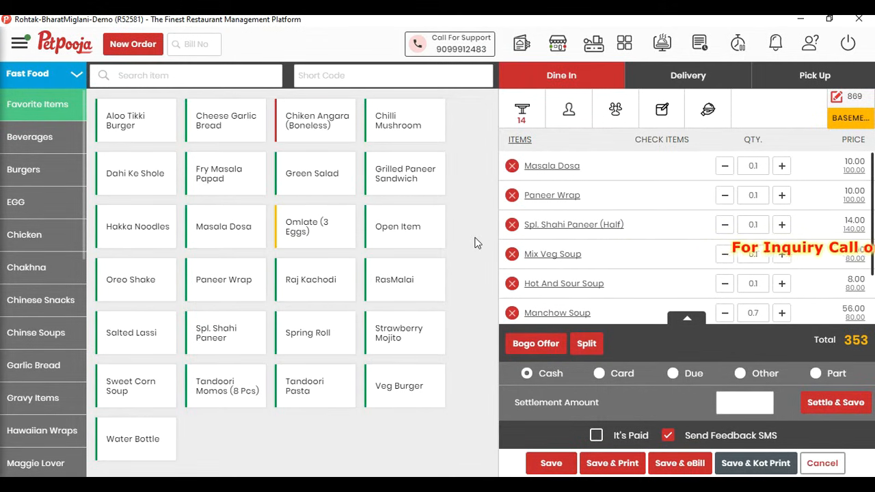
Expand the bill details of table 14's open order and save a percentage-based custom discount for all items.
left_click(687, 318)
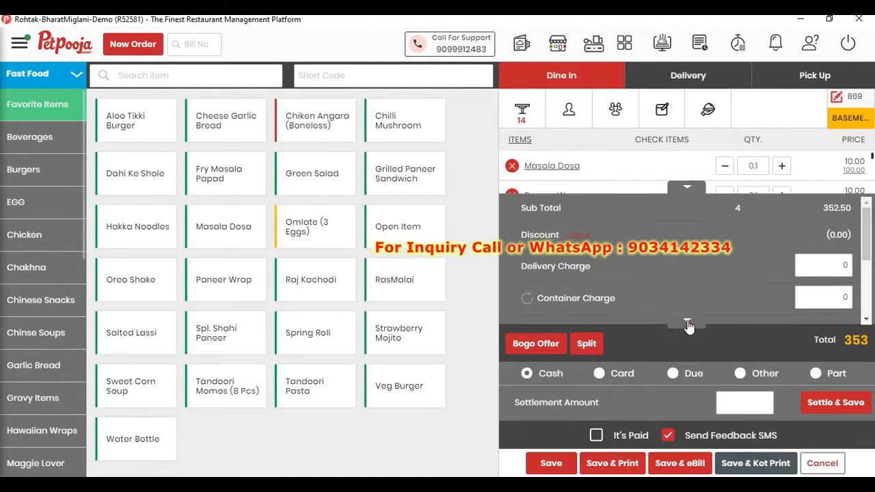
left_click(579, 236)
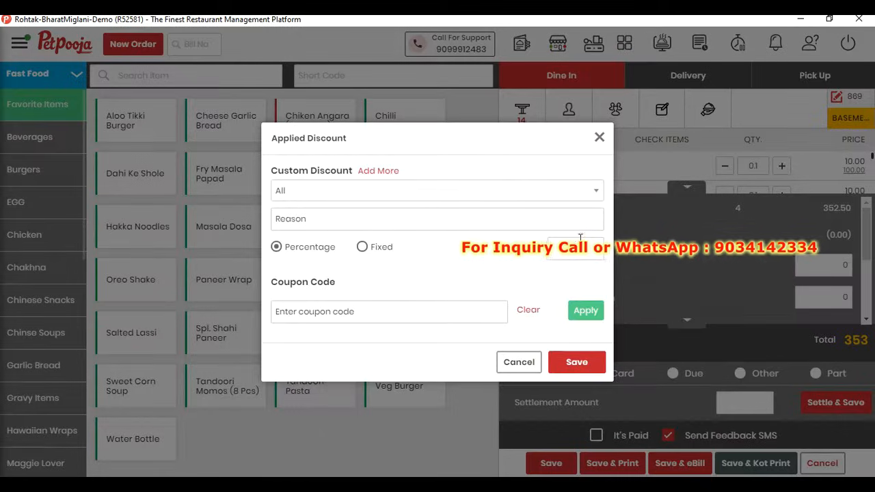
left_click(364, 219)
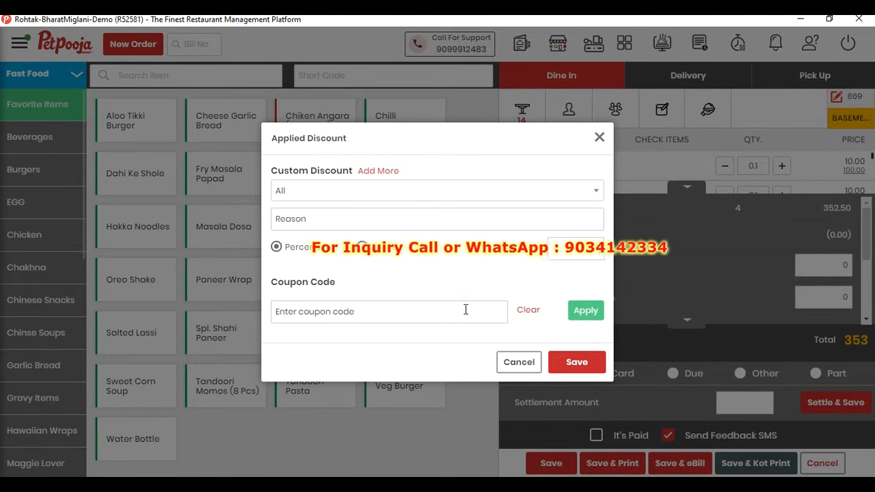
left_click(576, 364)
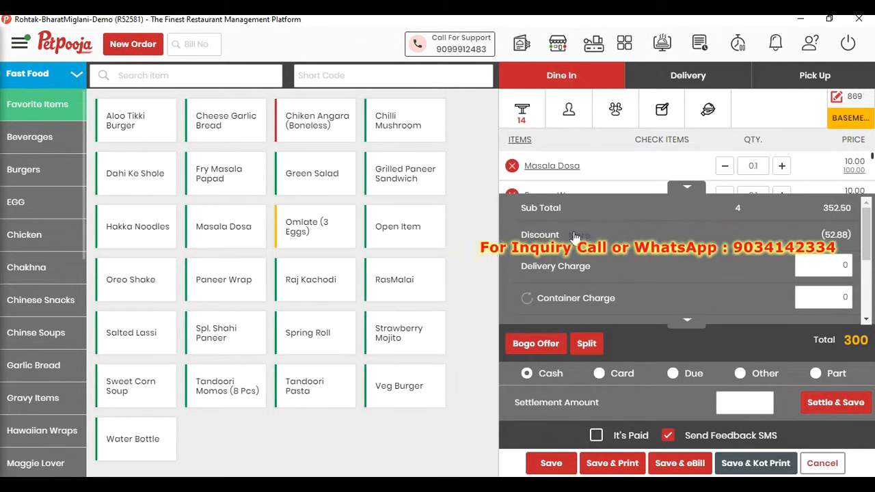
Change the custom discount to a fixed 53 for all items, save it and collapse the bill details.
left_click(543, 234)
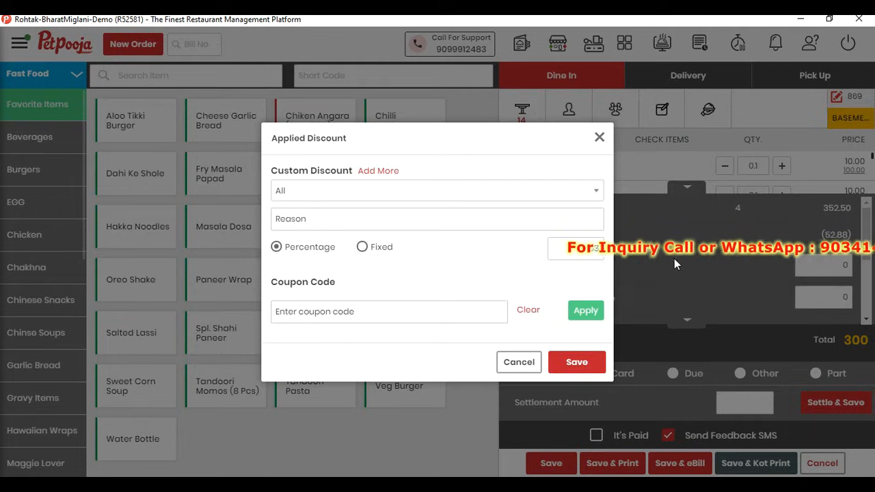
left_click(387, 255)
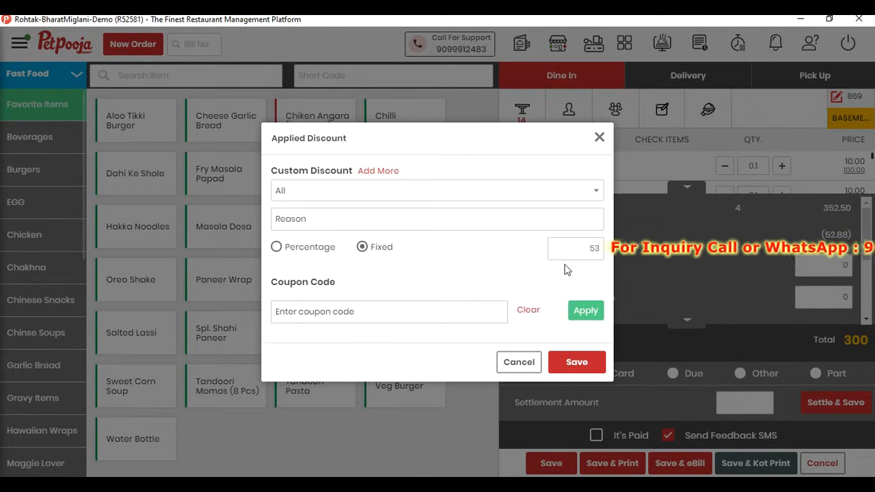
left_click(591, 194)
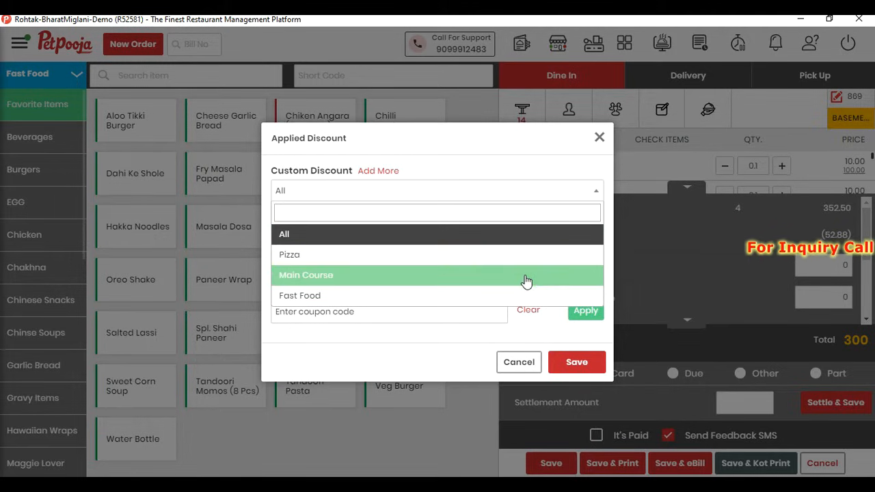
left_click(502, 335)
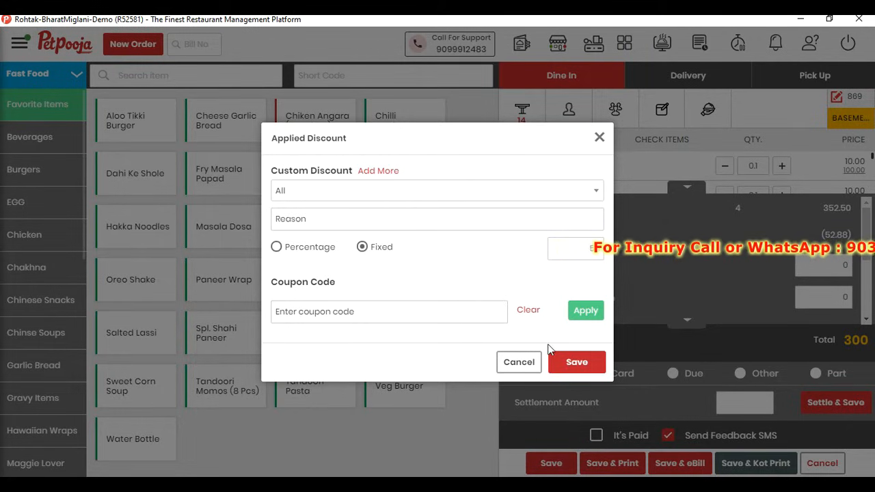
left_click(580, 372)
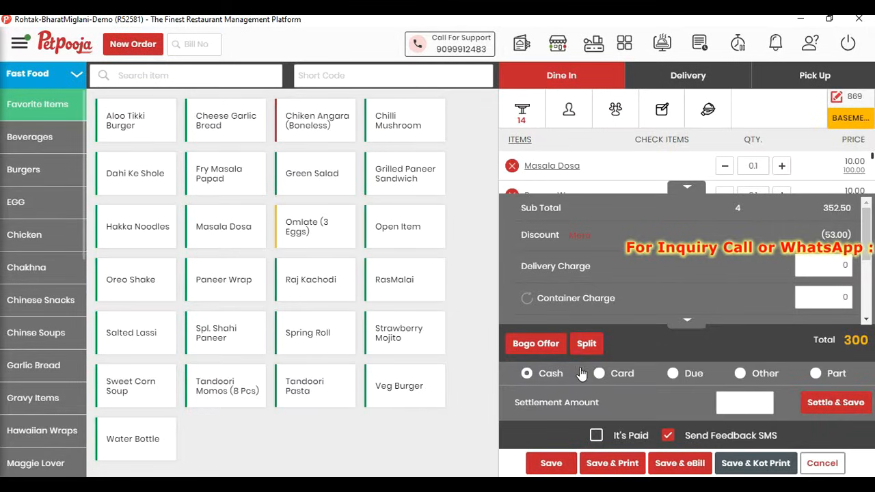
left_click(689, 196)
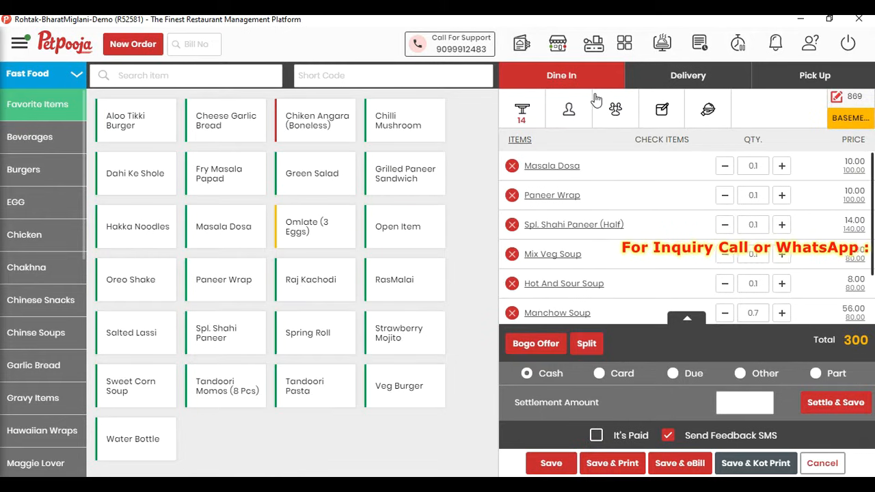
Attach a saved customer with the School tag to the order by looking up their mobile number.
left_click(573, 111)
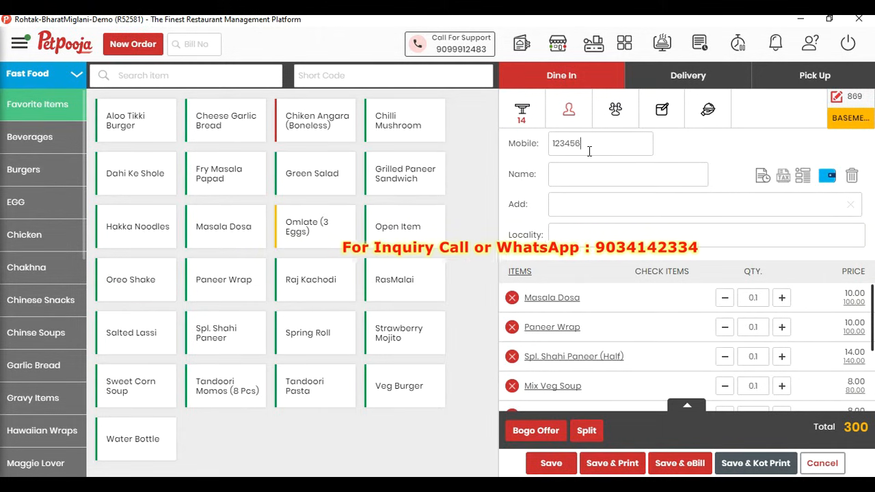
type("0")
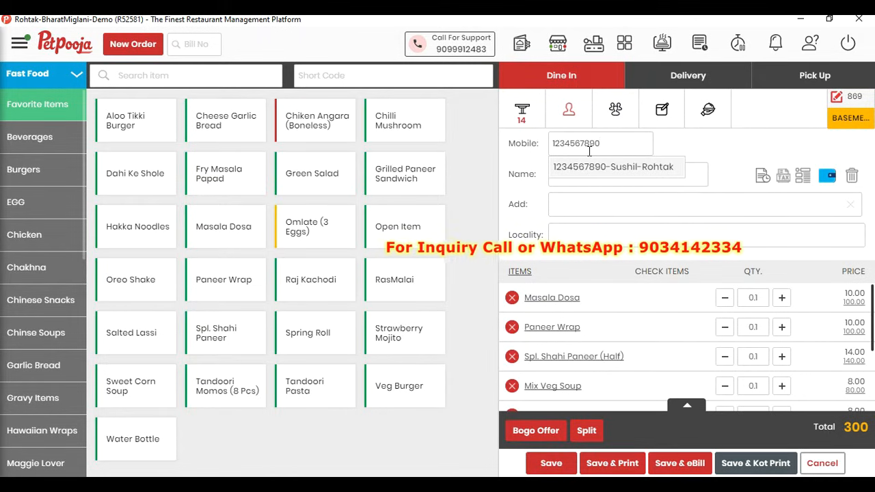
left_click(600, 167)
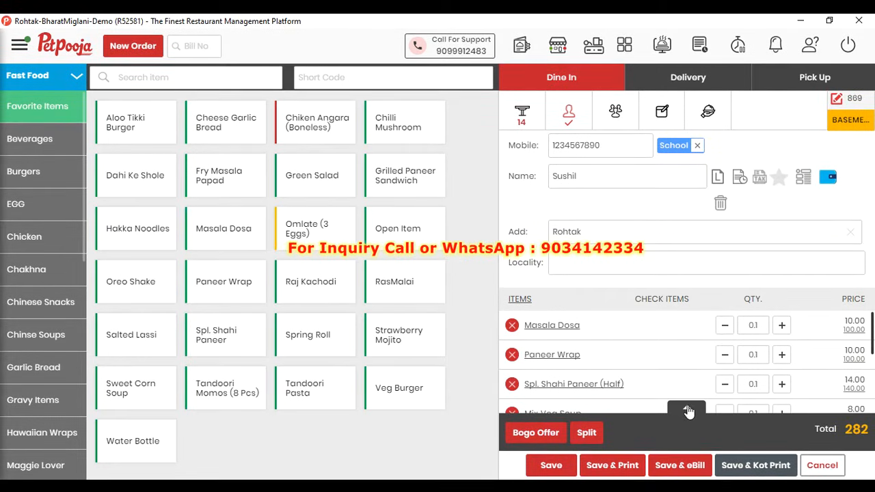
Check and save the customer discount in the bill's discount details, and settle the bill in cash.
left_click(687, 410)
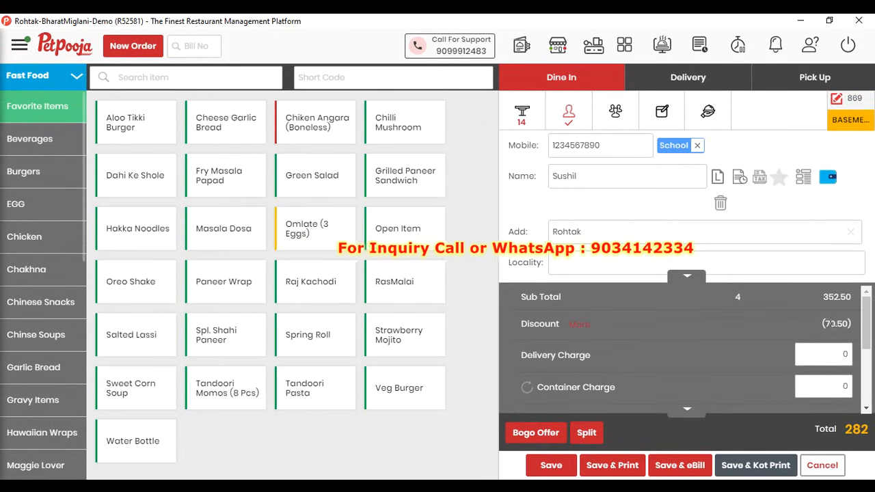
left_click(577, 329)
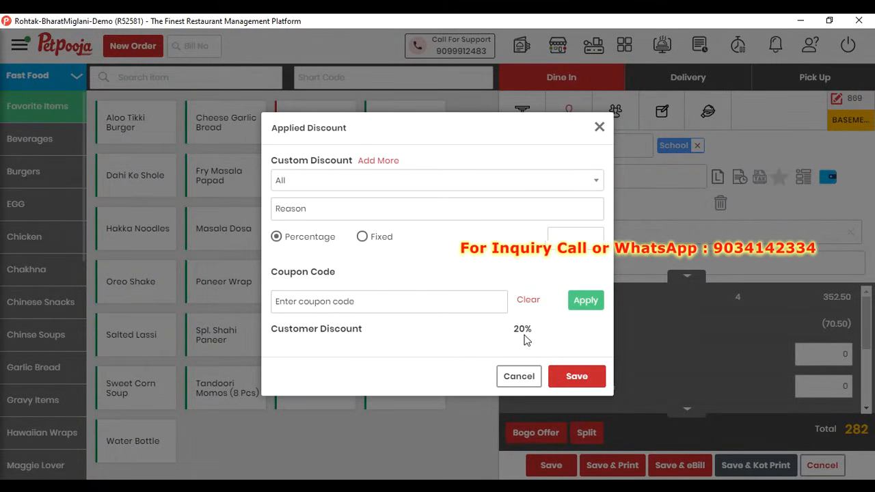
left_click(576, 377)
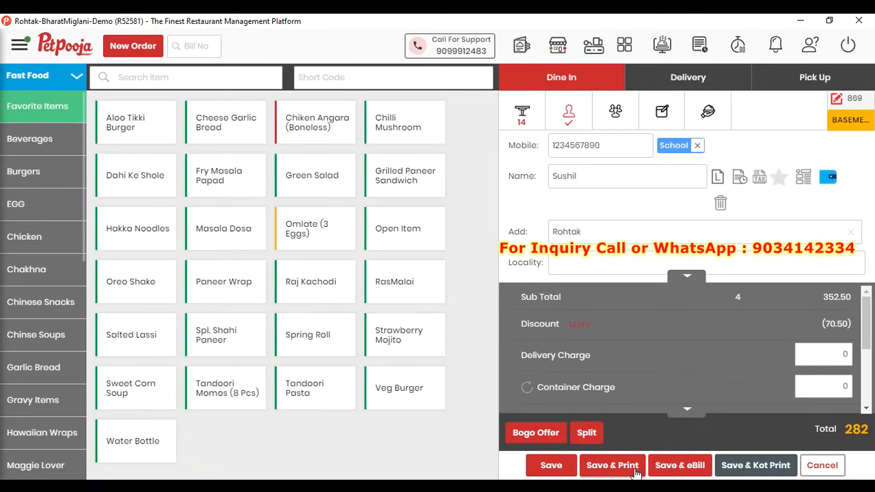
left_click(687, 414)
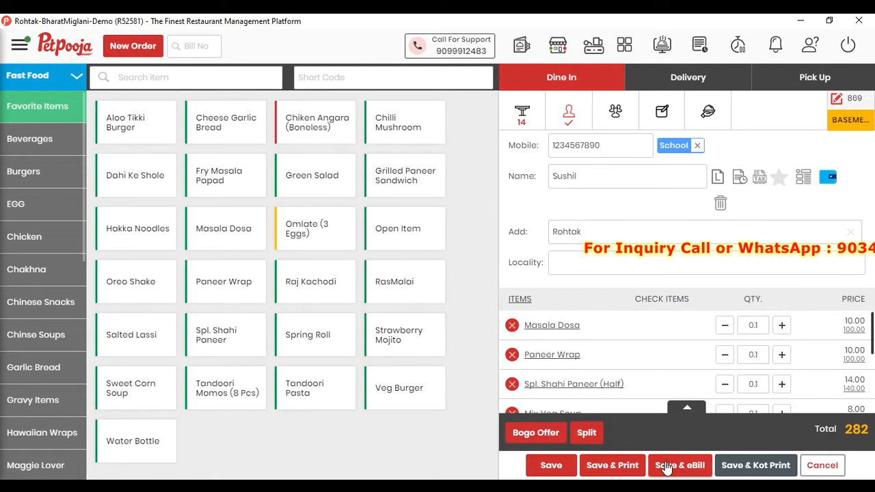
left_click(574, 128)
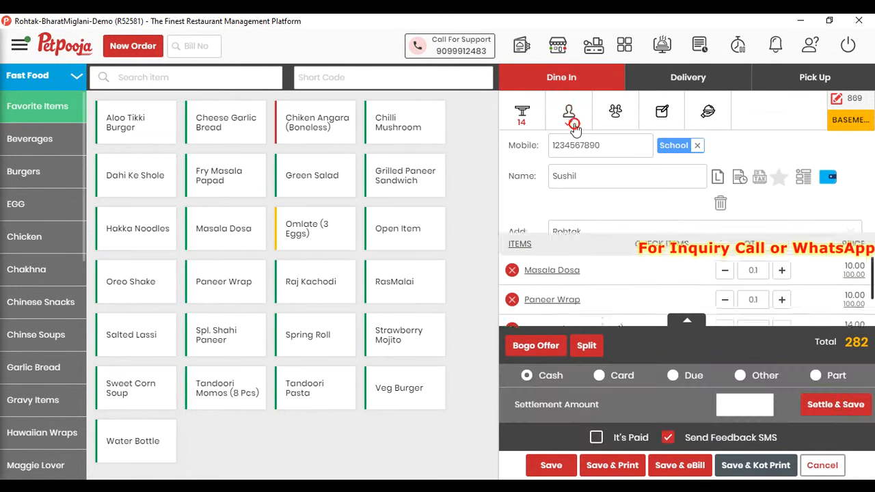
left_click(834, 403)
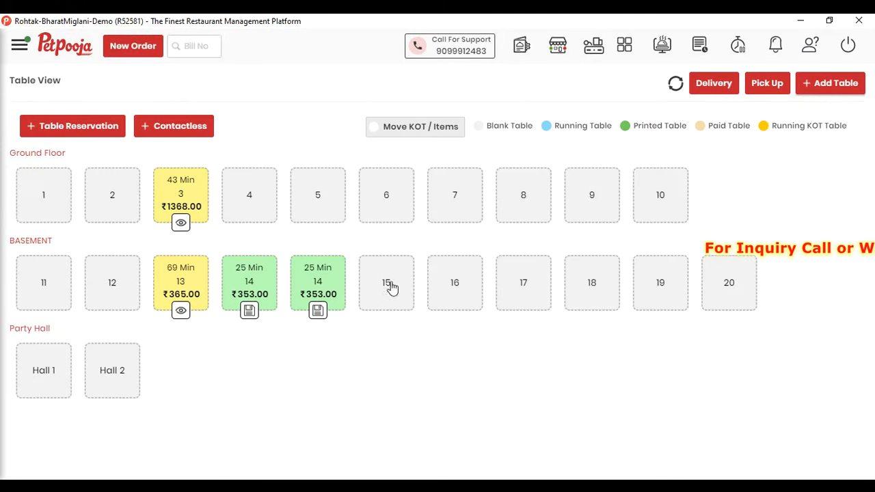
Open table 14's next split bill and attach the saved customer with the Friends tag by looking up their mobile number.
left_click(251, 293)
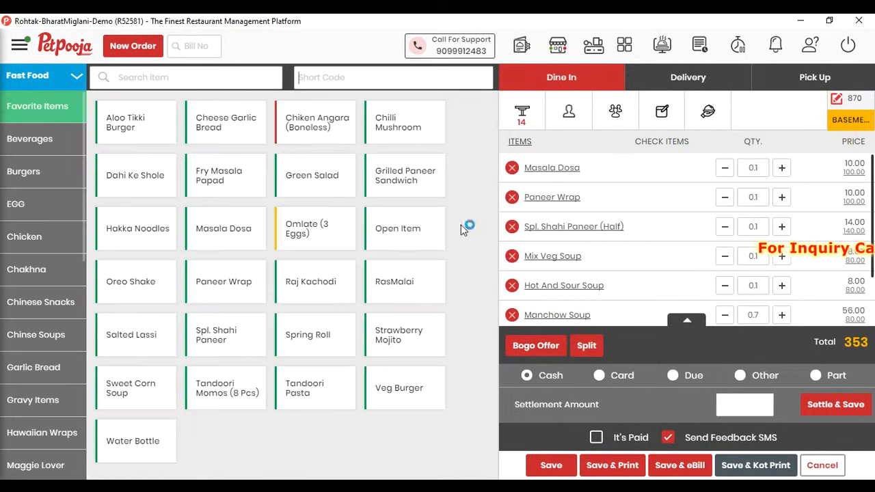
left_click(569, 115)
left_click(573, 143)
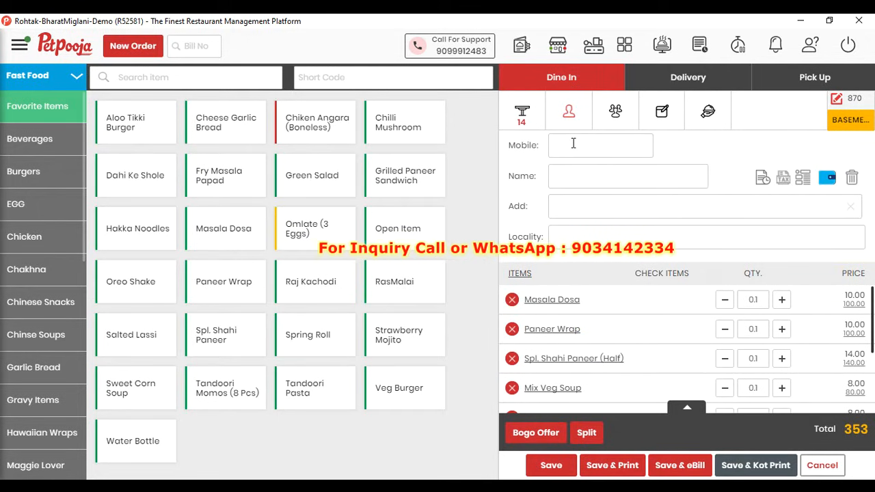
type("123")
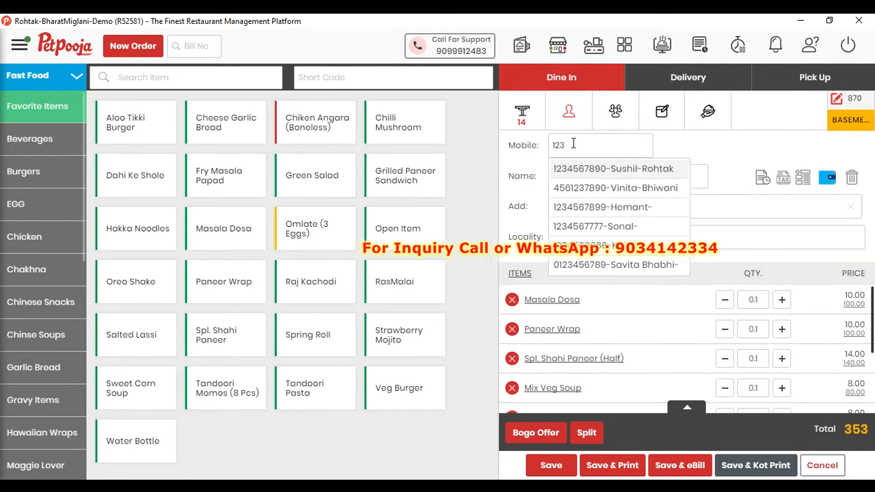
type("4567899")
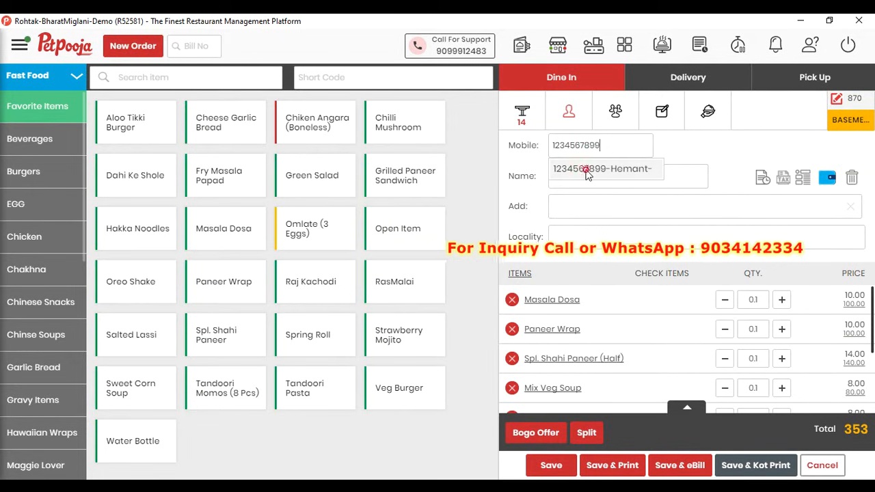
left_click(586, 170)
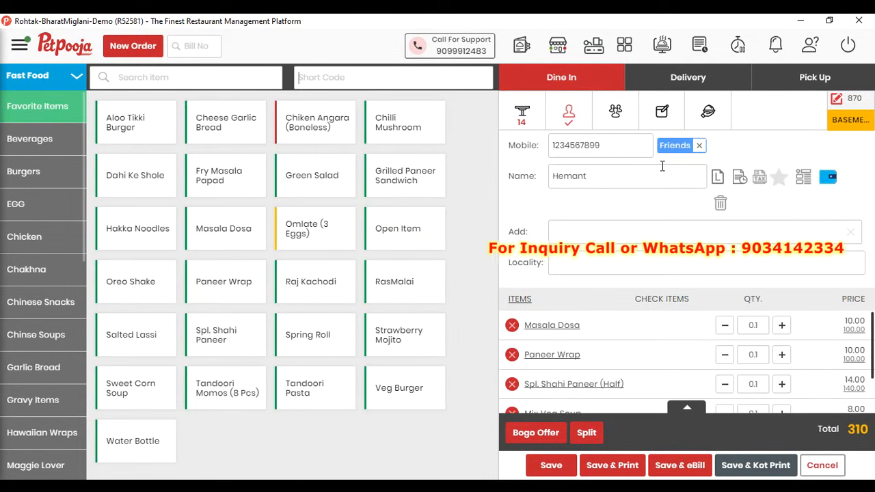
Review the customer discount applied to this split bill, save the discount dialog and collapse the bill details.
left_click(687, 412)
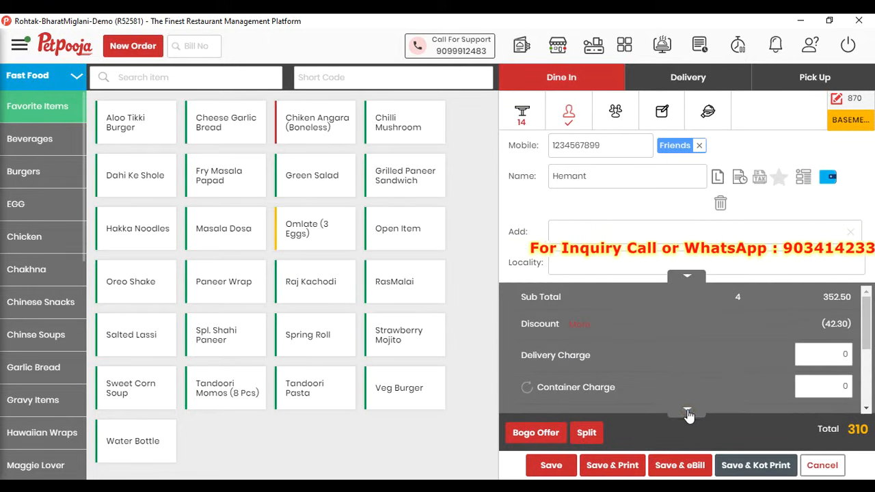
left_click(577, 325)
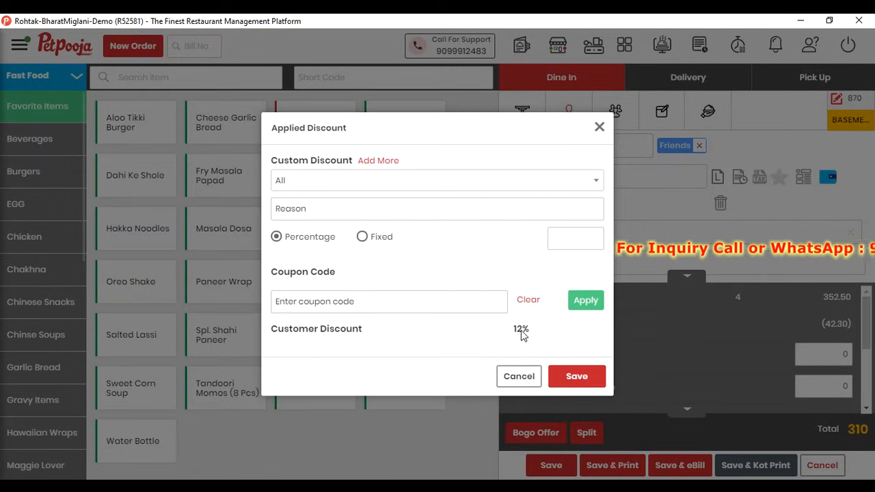
left_click(591, 382)
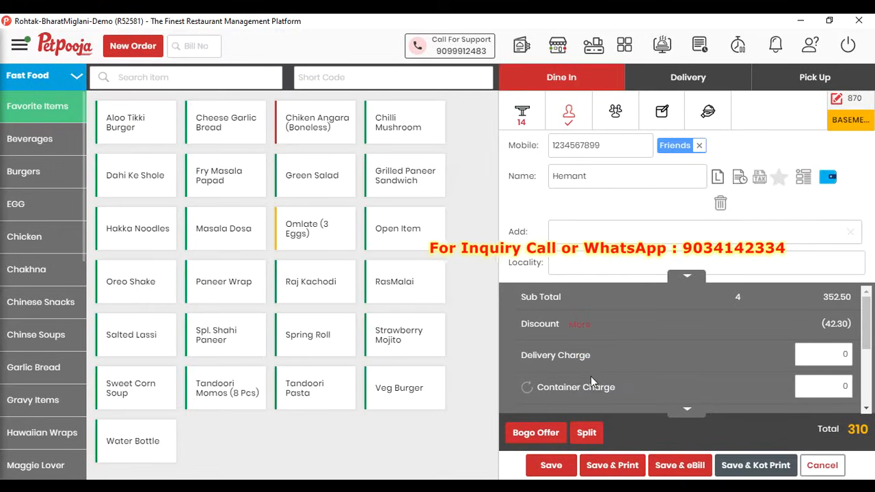
left_click(687, 281)
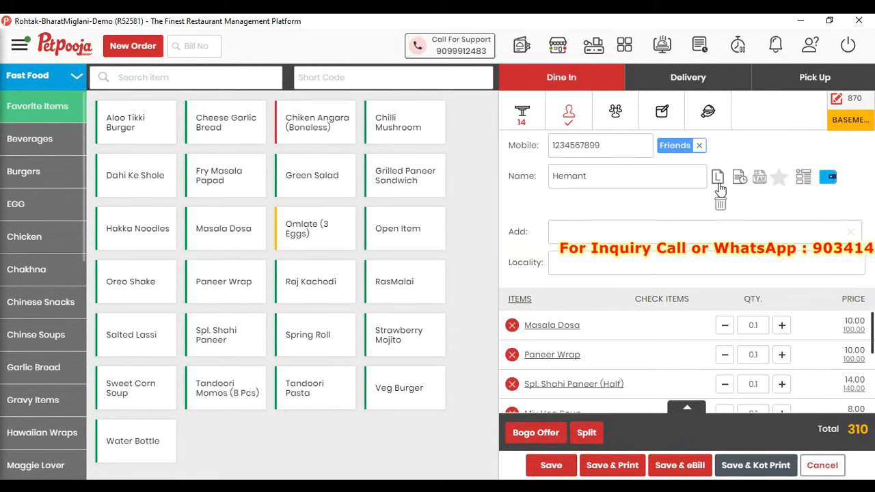
Examine the attached customer's extra details, including the date of birth, anniversary and customer tag fields, and close the dialog without changes.
left_click(804, 178)
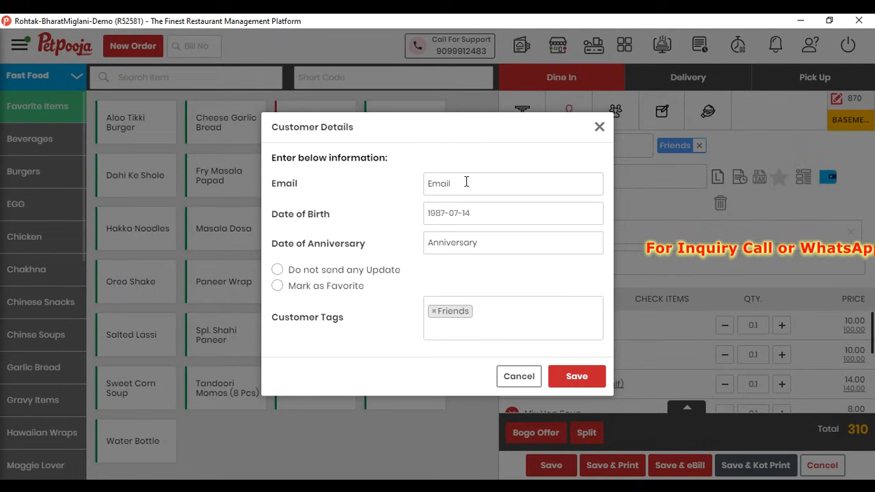
left_click(494, 219)
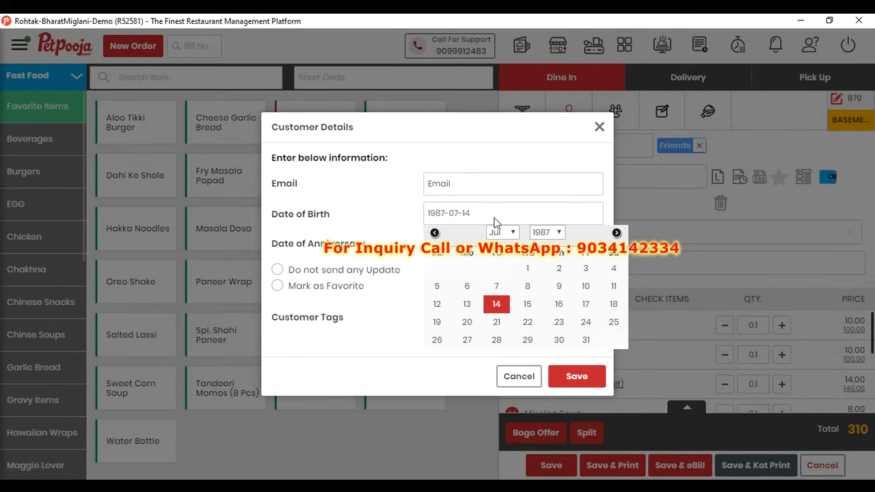
left_click(599, 126)
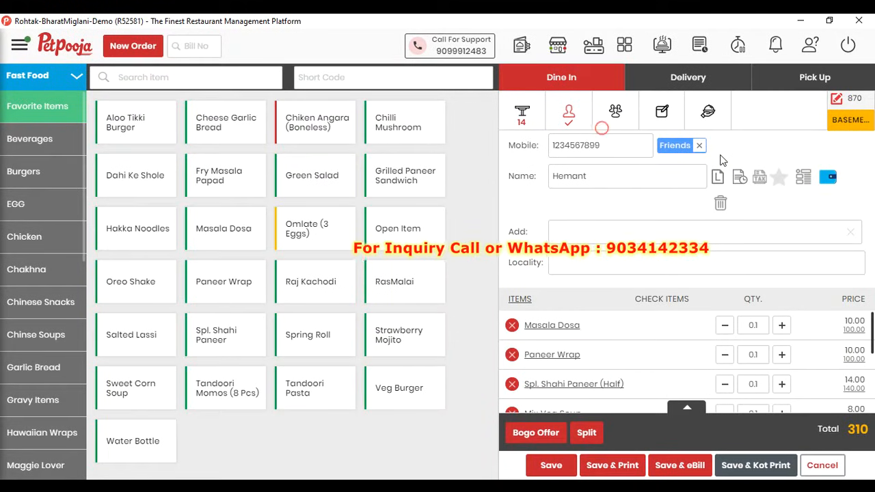
left_click(802, 177)
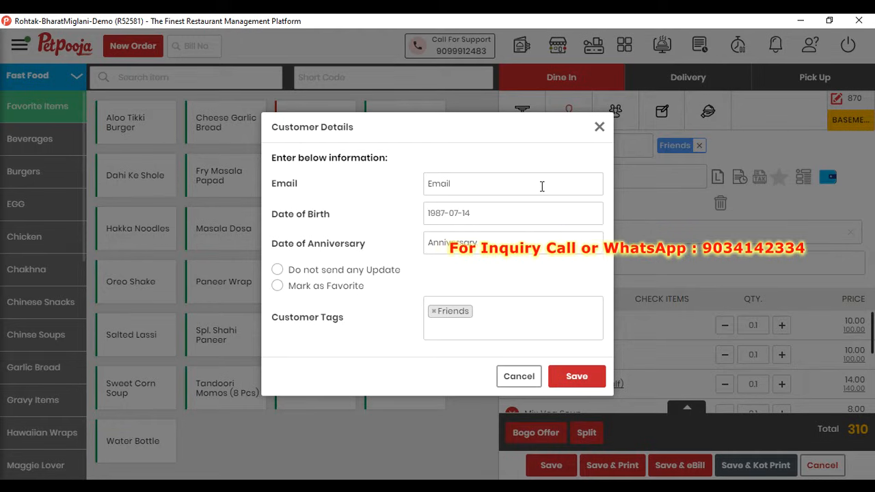
left_click(539, 257)
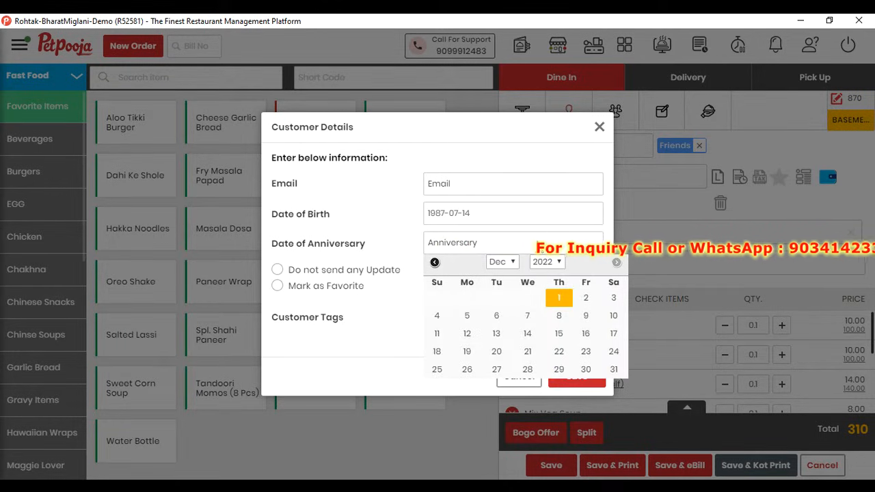
left_click(394, 320)
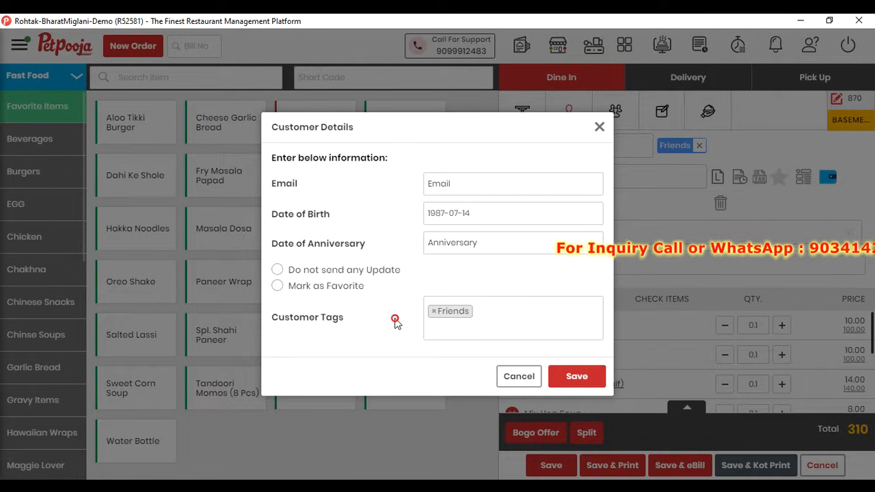
left_click(491, 319)
left_click(491, 319)
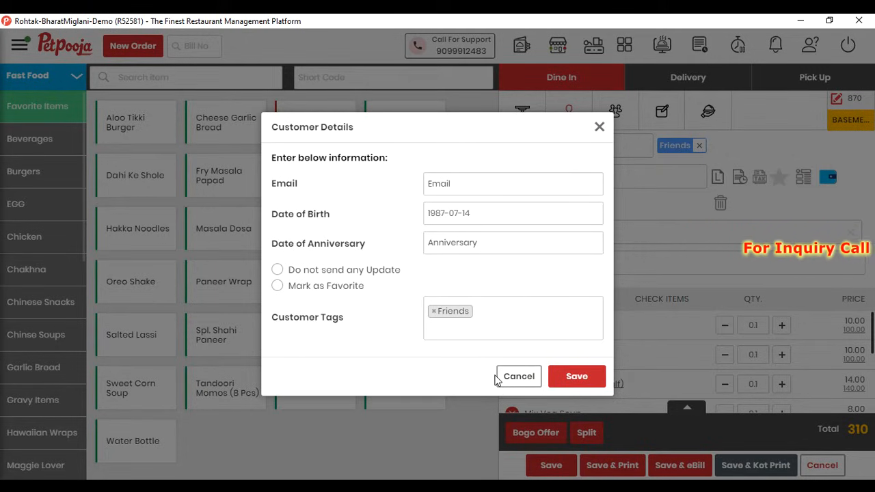
left_click(517, 376)
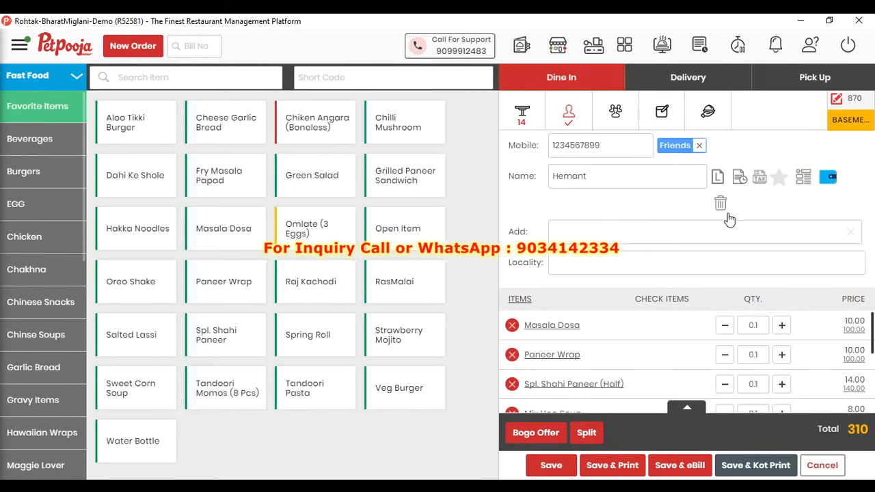
Check the applied discount options and the customer's order history for this bill, closing each dialog without changes.
left_click(717, 178)
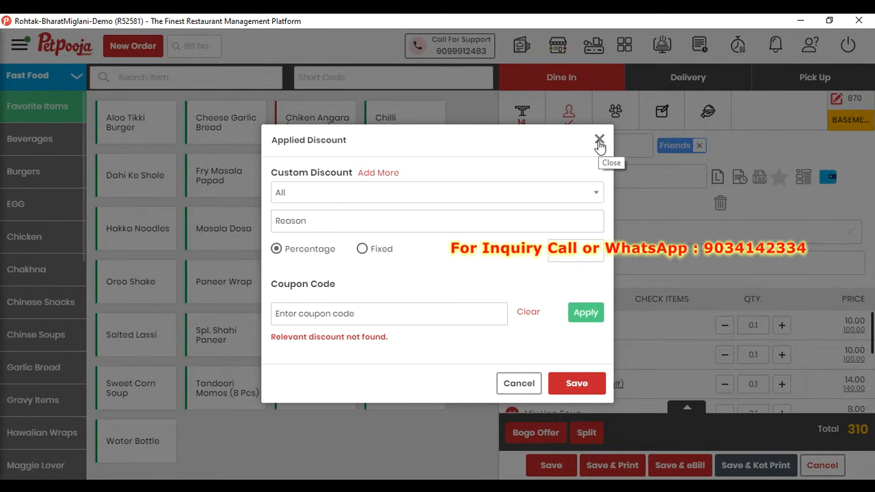
left_click(599, 141)
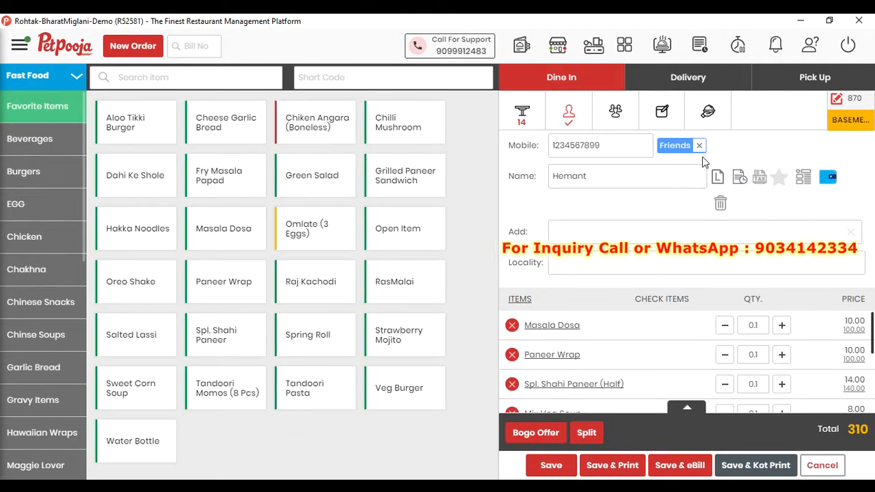
left_click(740, 176)
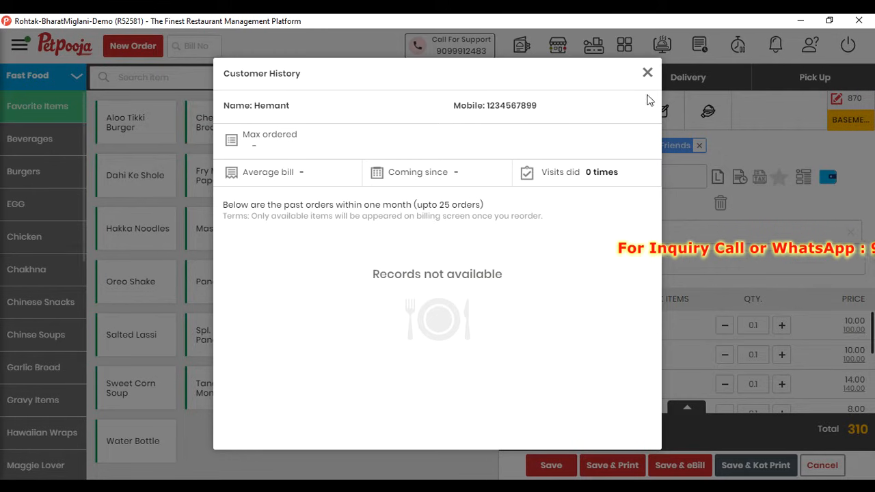
left_click(647, 74)
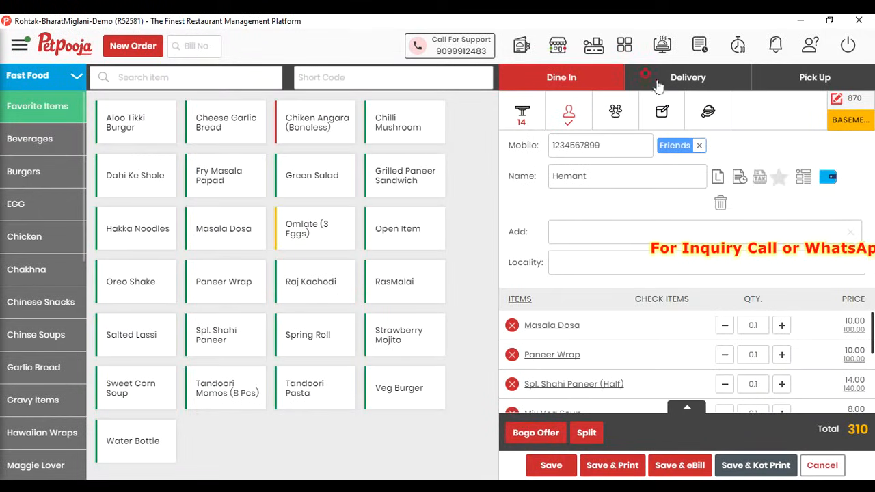
View the Customer GST Information form for the attached customer and close it without entering a GST number.
left_click(754, 177)
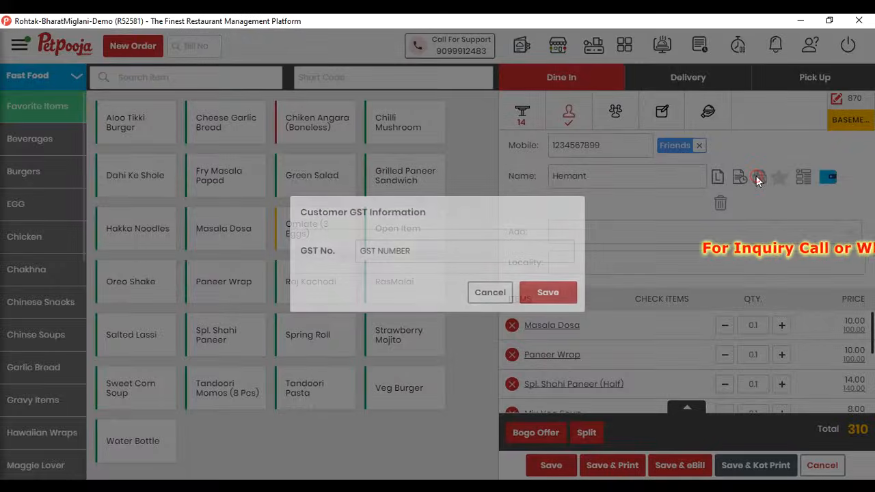
left_click(496, 293)
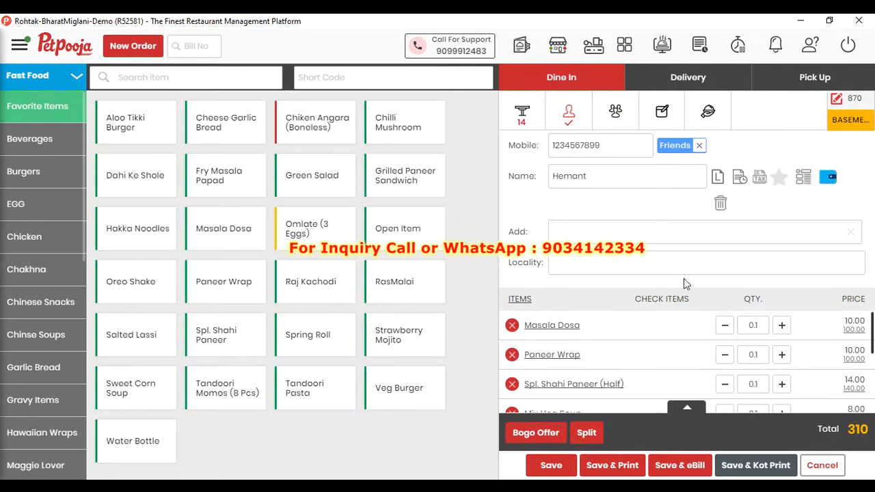
left_click(758, 176)
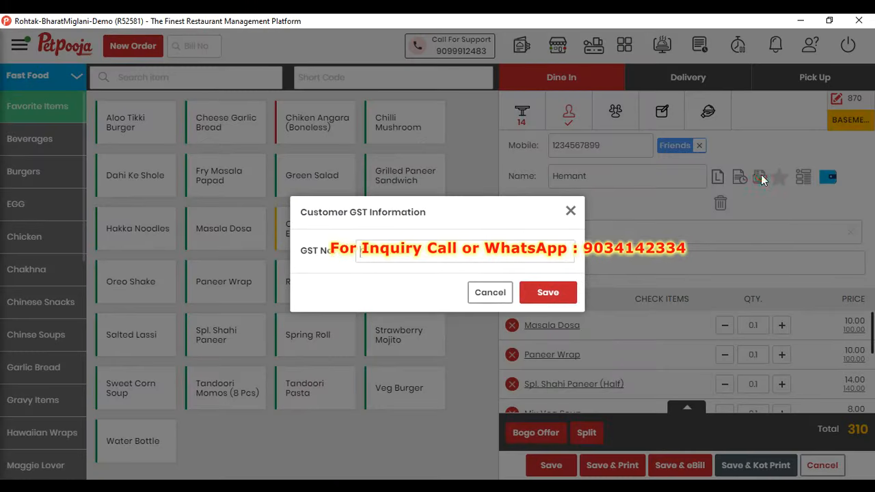
left_click(495, 293)
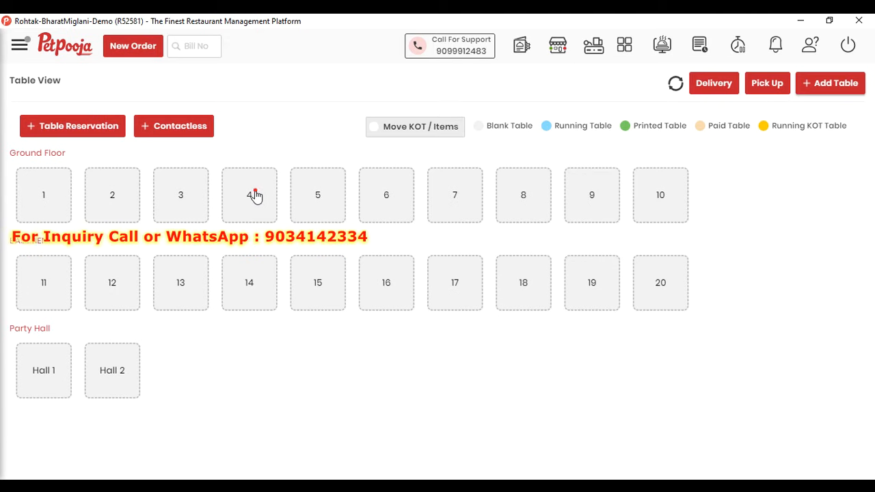
Start a dine-in order on Ground Floor table 4 with RasMalai, Strawberry Mojito and Veg Burger.
left_click(255, 195)
left_click(405, 289)
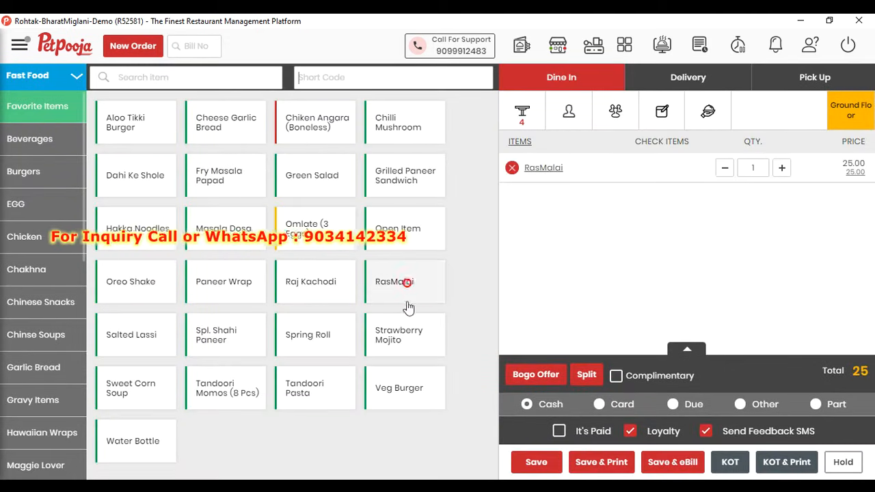
left_click(406, 342)
left_click(408, 406)
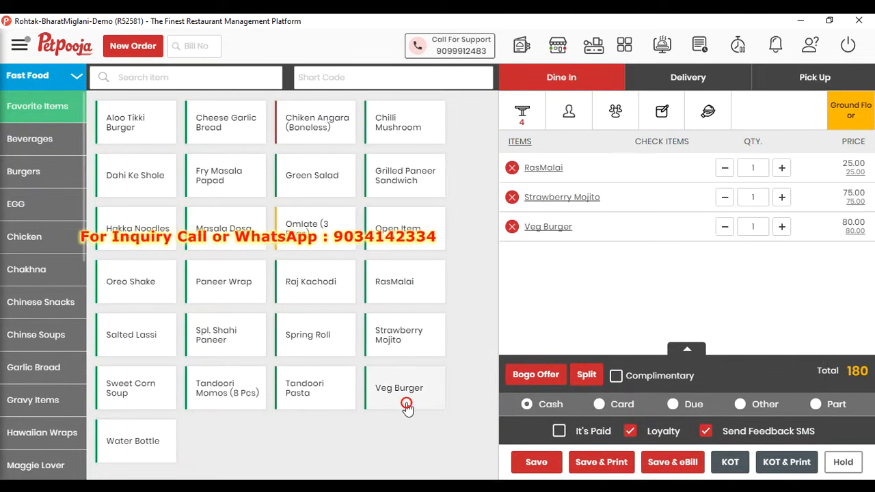
Set the number of persons to 4 for table 4's order and send its KOT.
left_click(617, 112)
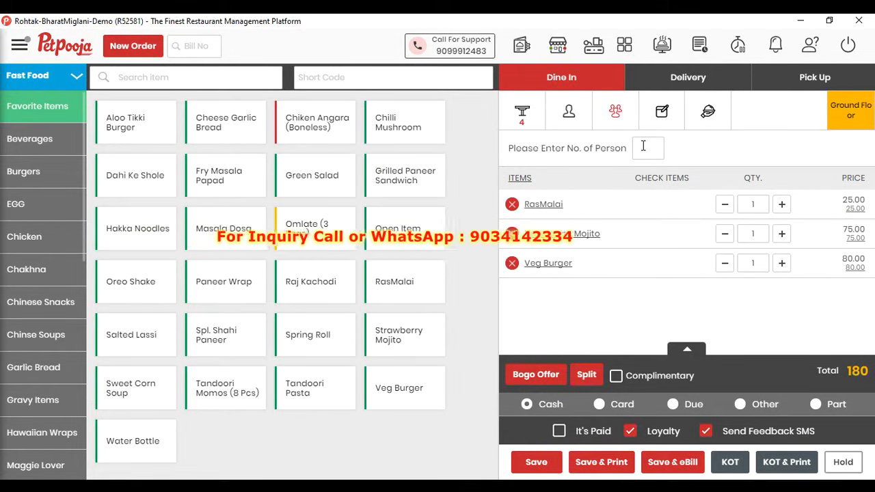
type("4")
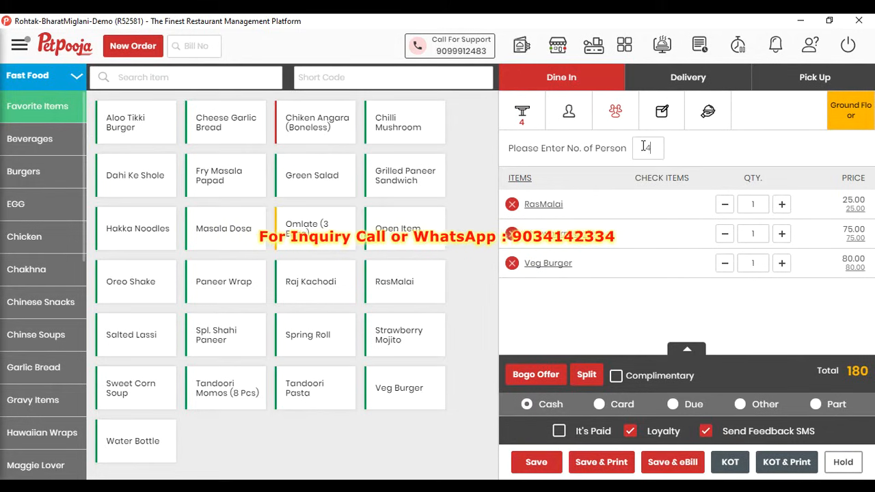
left_click(731, 464)
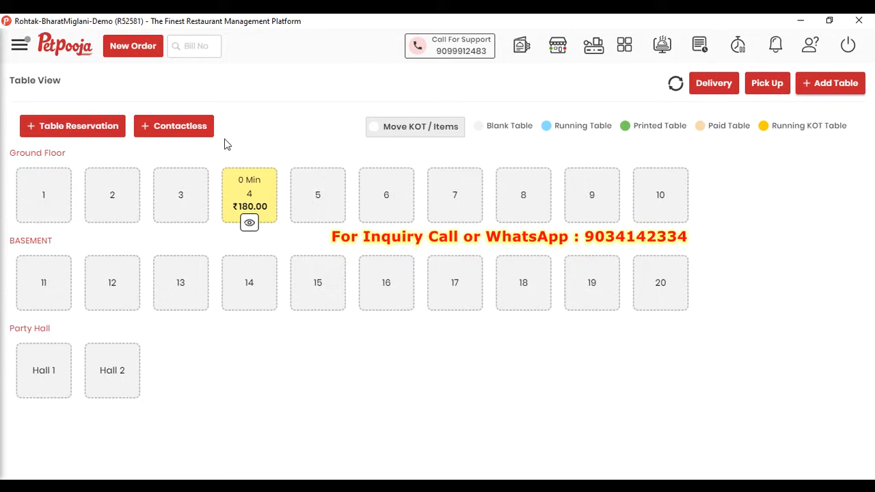
View the Cover Size Report to check the number of persons served, and return to the table view.
left_click(19, 46)
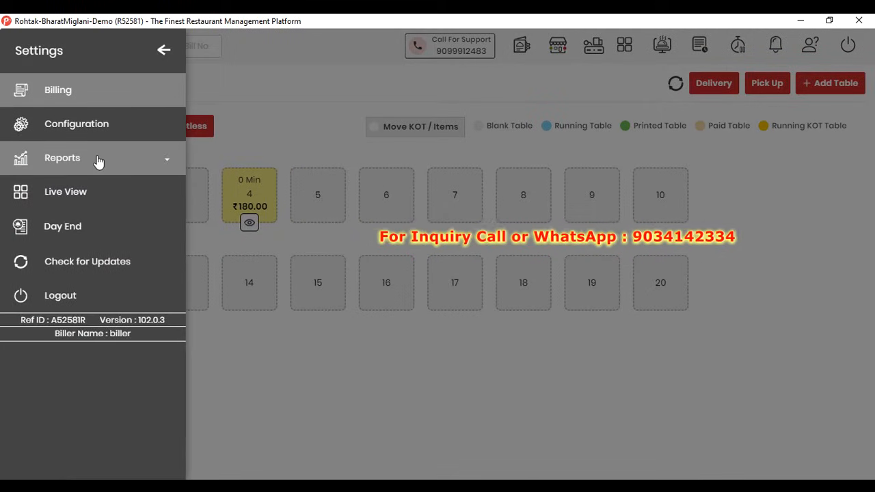
left_click(98, 161)
left_click(98, 404)
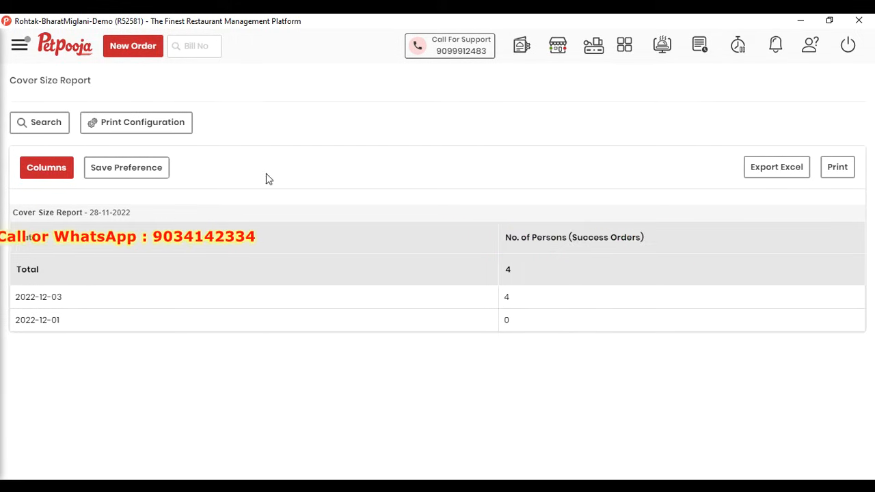
left_click(133, 47)
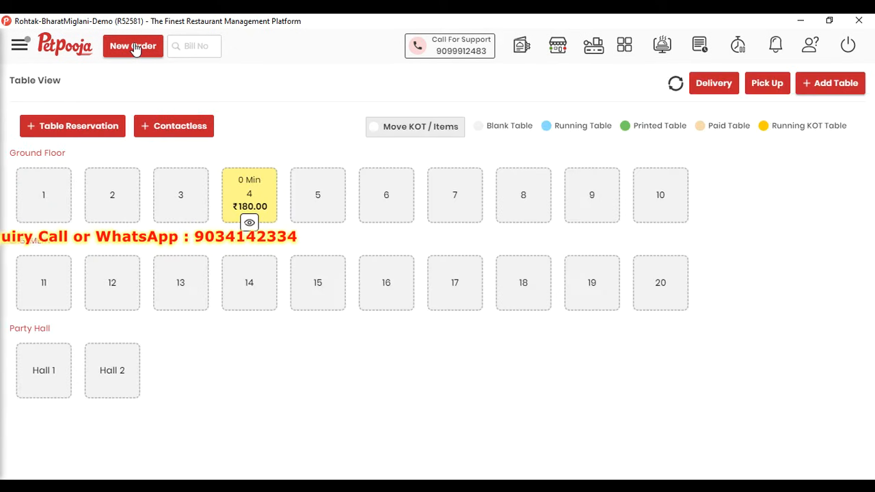
Start an order on table 5 with Grilled Paneer Sandwich, Chilli Mushroom, Chiken Angara (Boneless) and Cheese Garlic Bread.
left_click(321, 194)
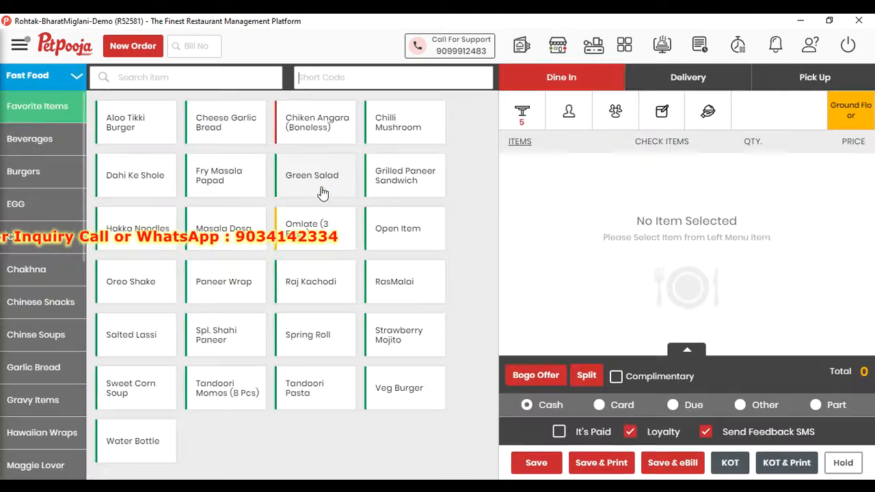
left_click(382, 179)
left_click(393, 120)
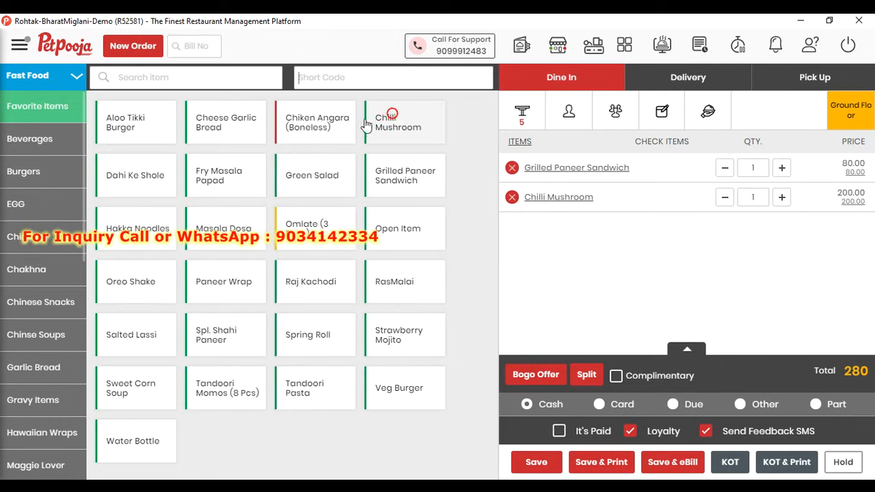
left_click(331, 125)
left_click(217, 122)
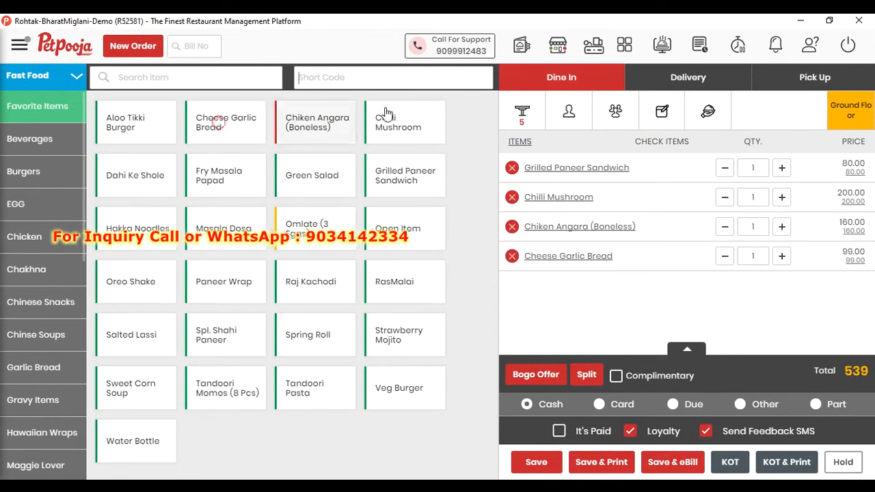
Assign table 5's order to the last staff member listed and send its KOT.
left_click(706, 112)
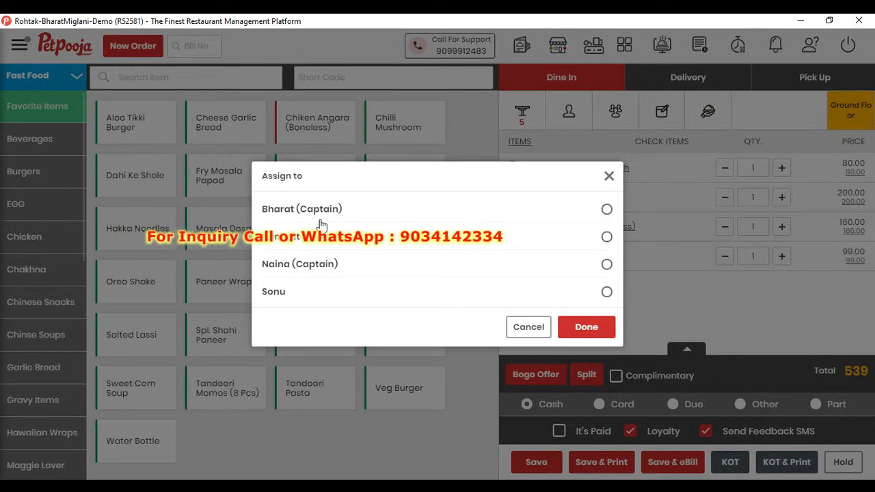
left_click(606, 291)
left_click(586, 327)
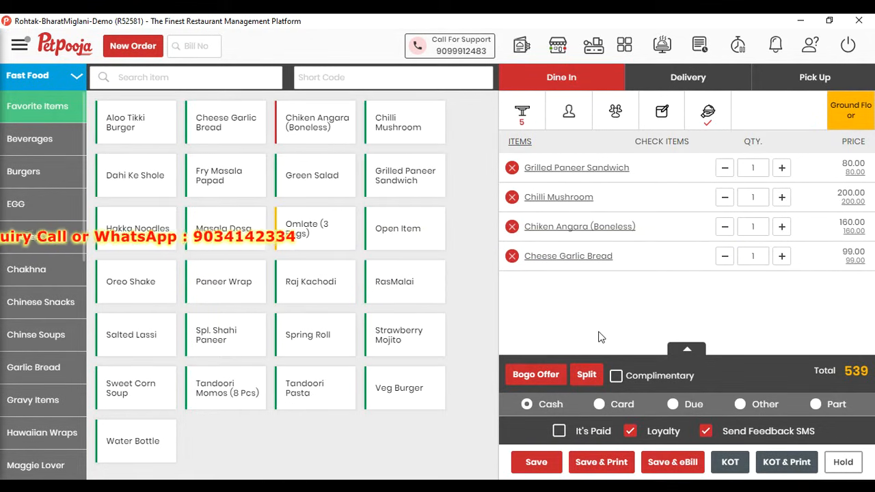
left_click(728, 464)
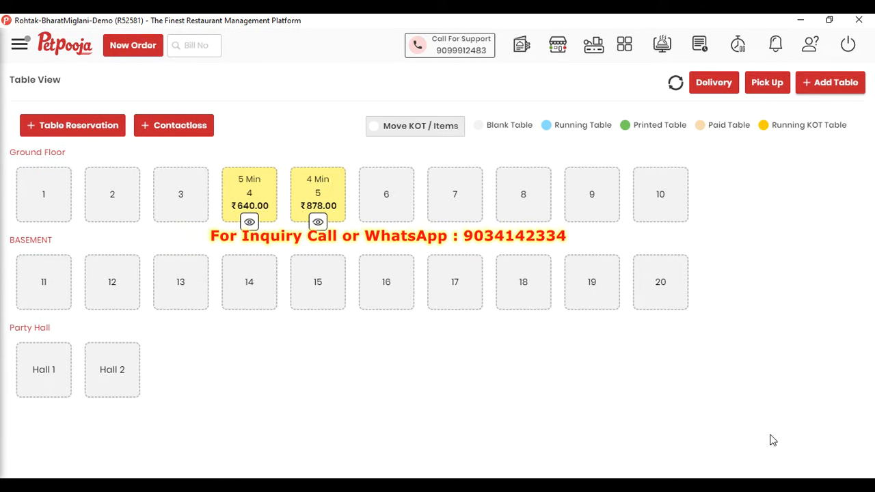
Start an order on table 6 with Veg Burger, Strawberry Mojito, Tandoori Pasta and Raj Kachodi.
left_click(404, 192)
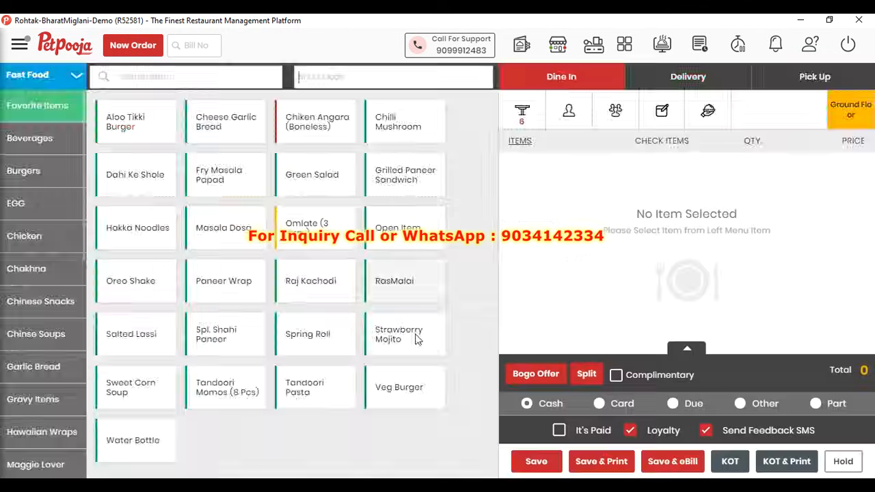
left_click(400, 385)
left_click(397, 342)
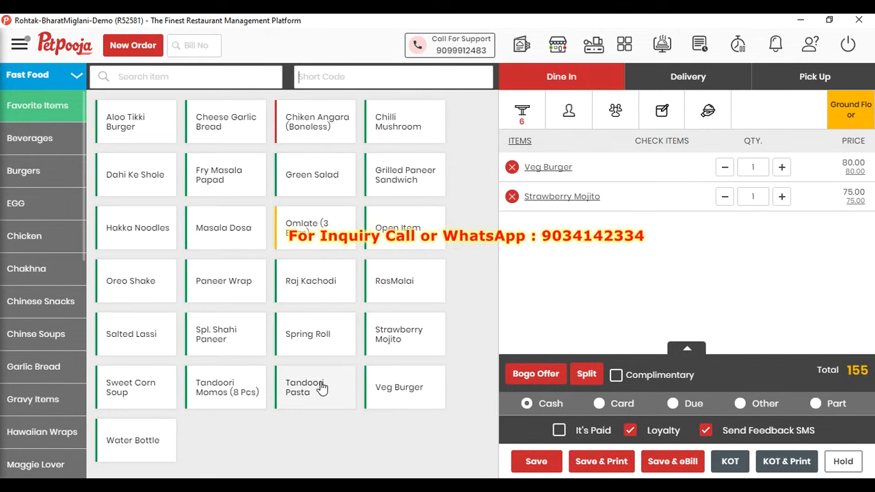
left_click(320, 387)
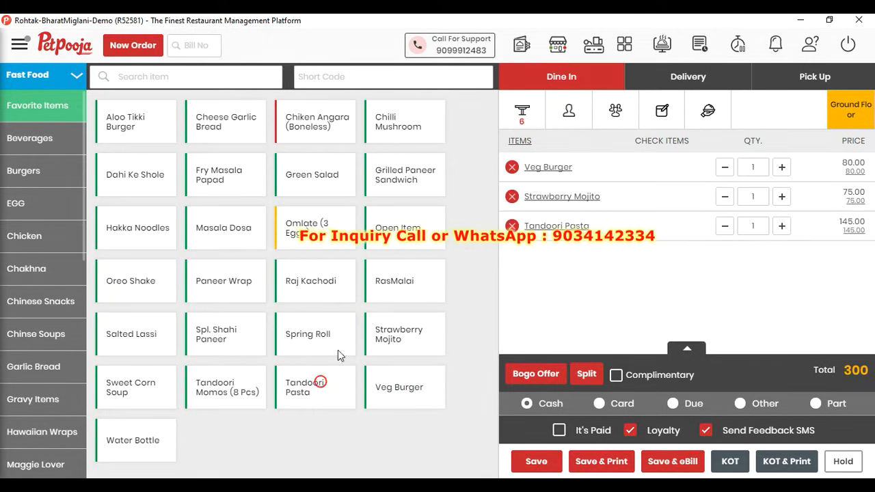
left_click(311, 282)
left_click(382, 226)
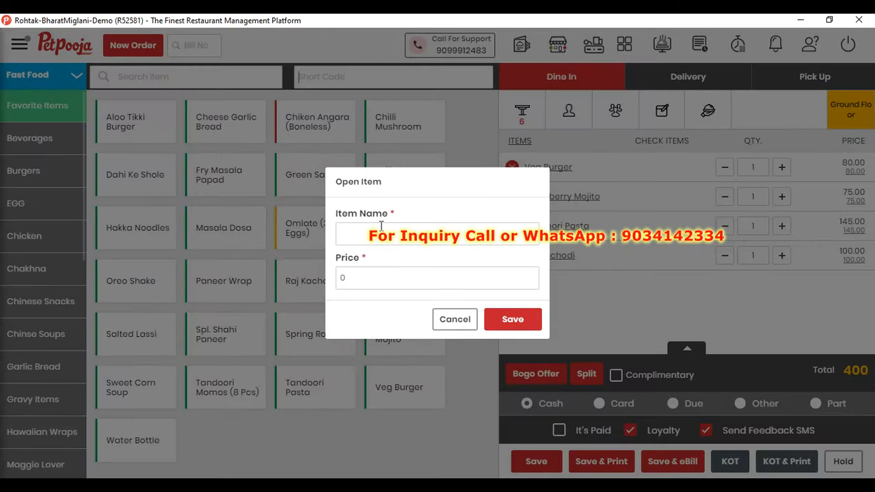
left_click(458, 320)
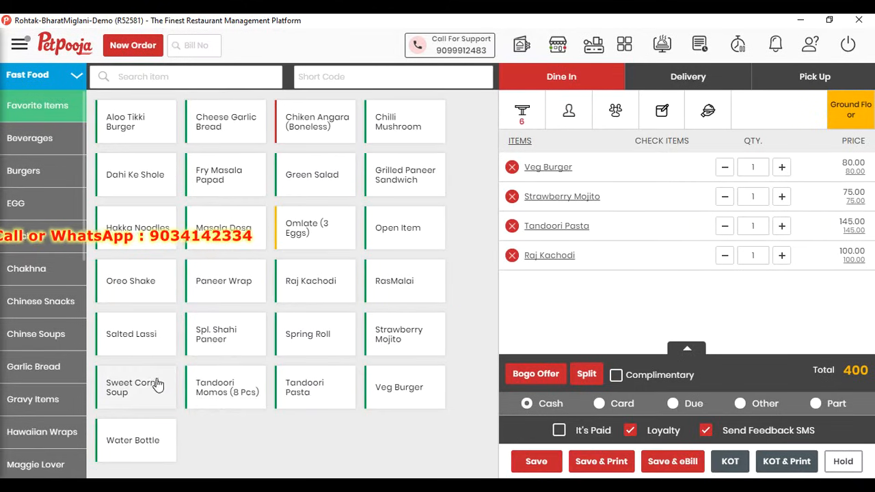
Add Tandoori Momos (8 Pcs) to table 6's order and save the two-line order comment "momos mai shezwan souce kdalna", "miynoise mat dalna".
left_click(216, 395)
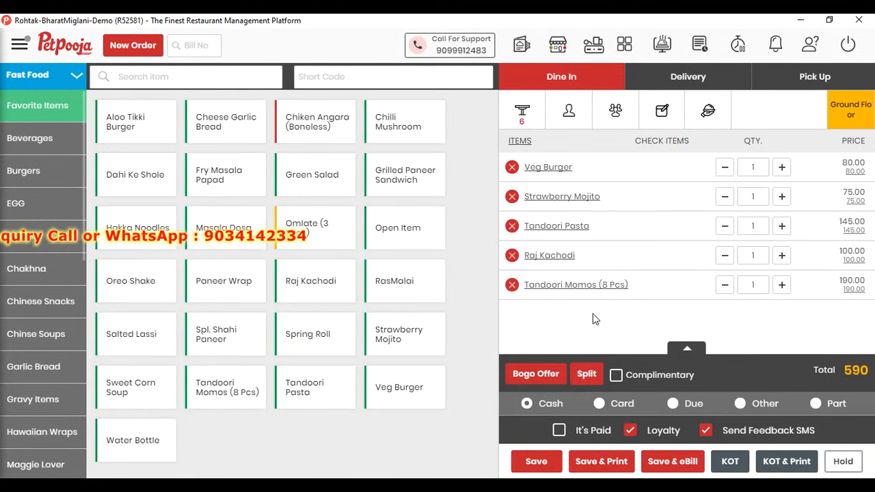
left_click(662, 111)
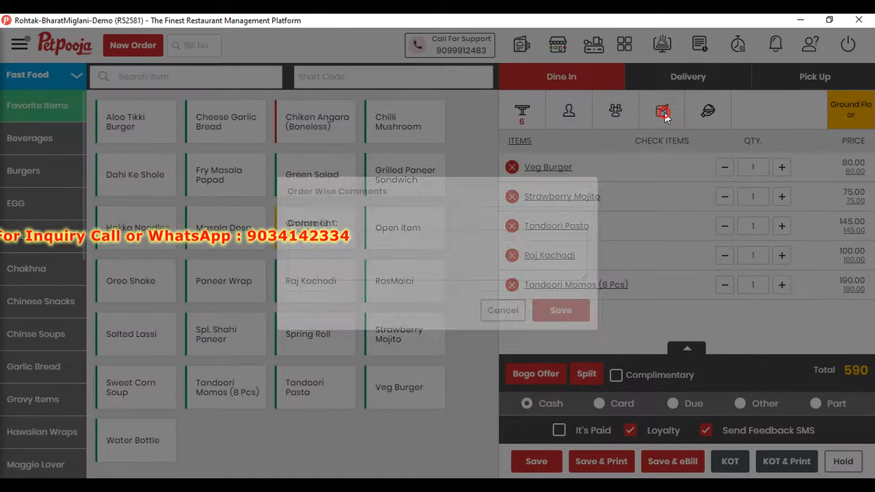
left_click(405, 249)
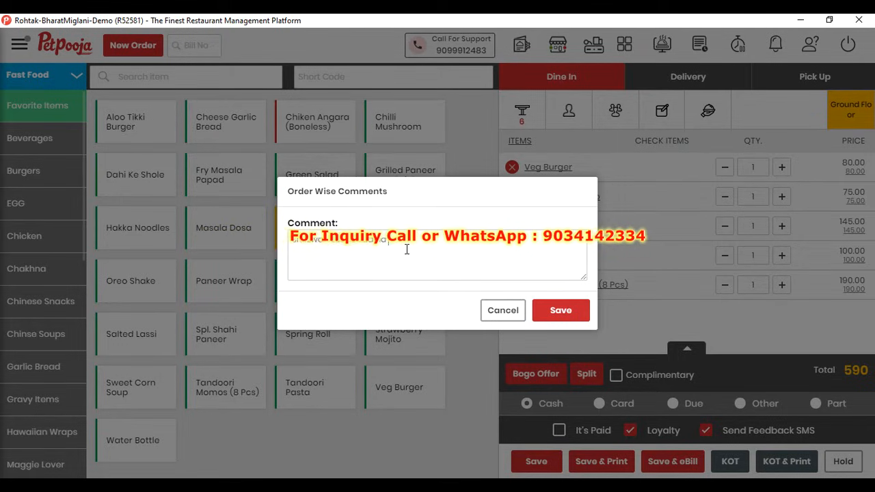
key("Return")
type("mi")
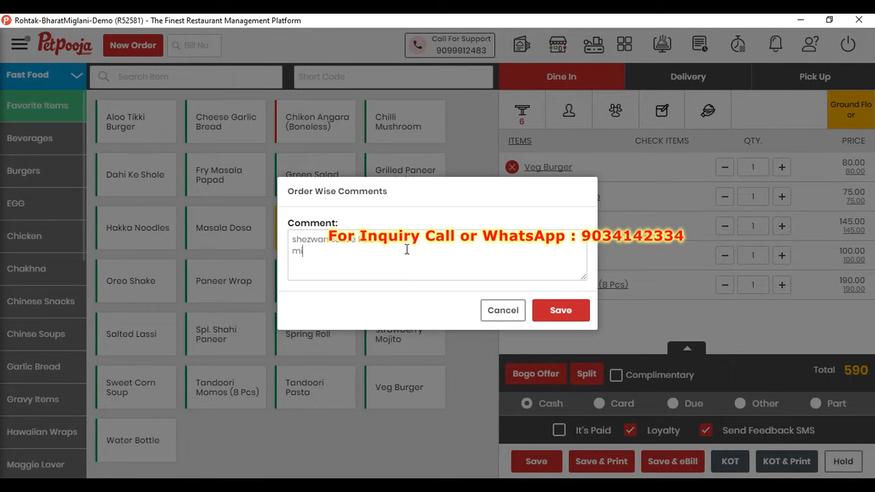
type("ynoise mat dalna")
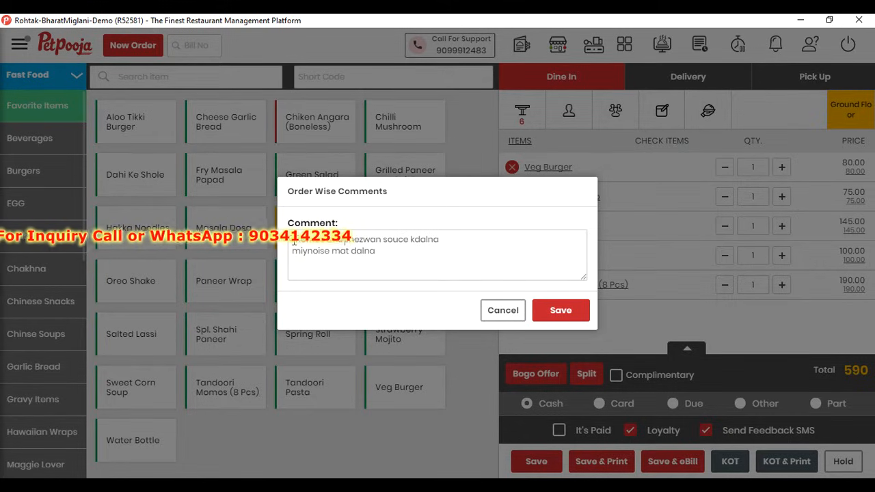
left_click(561, 312)
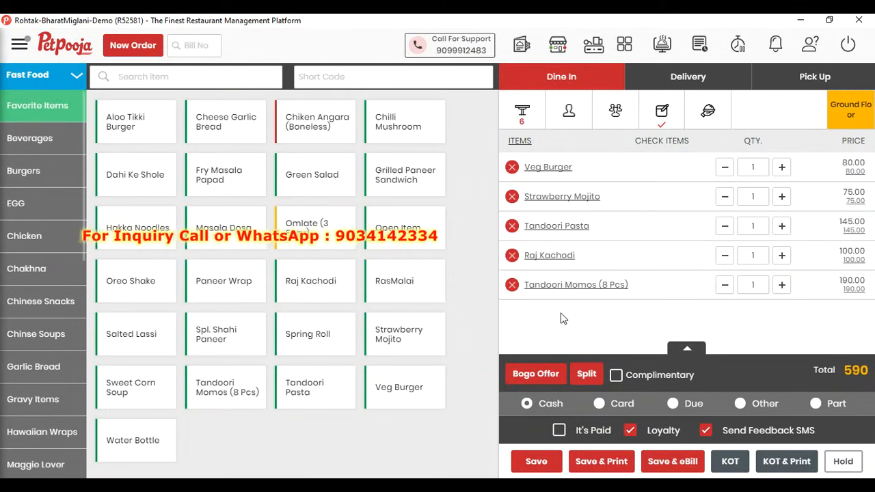
Send table 6's KOT and check its items and comment in the KOT view.
left_click(730, 462)
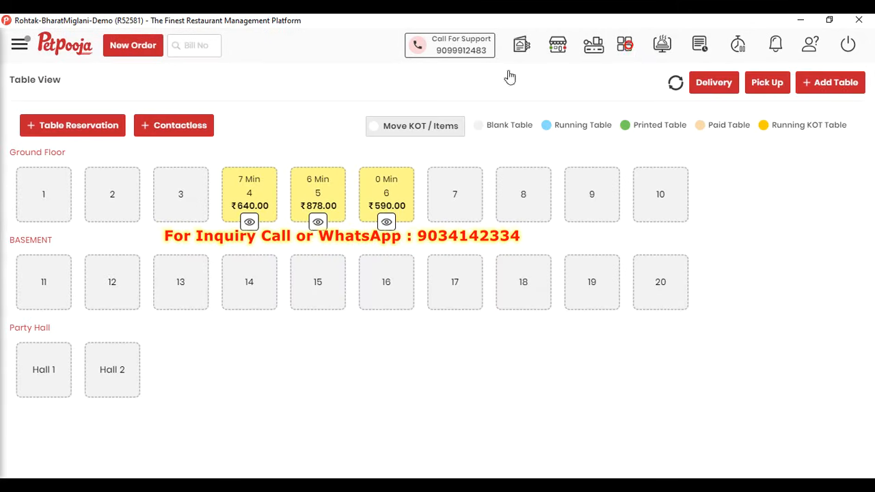
left_click(140, 110)
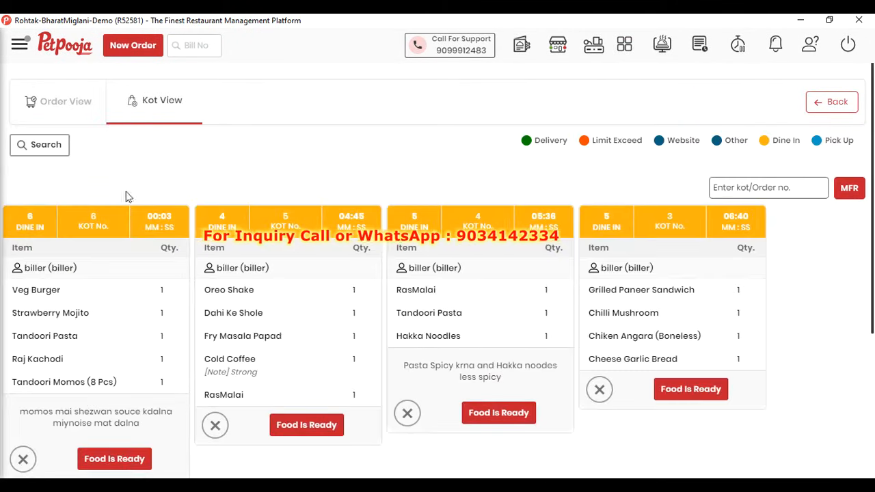
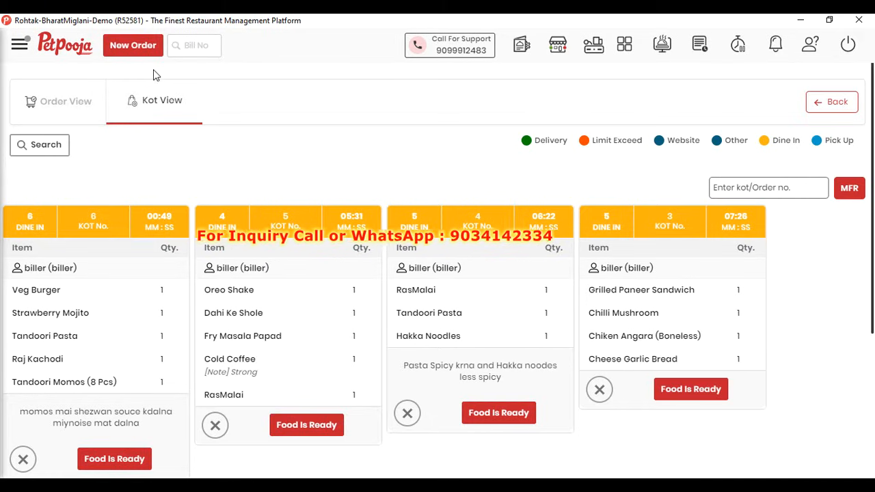
left_click(143, 53)
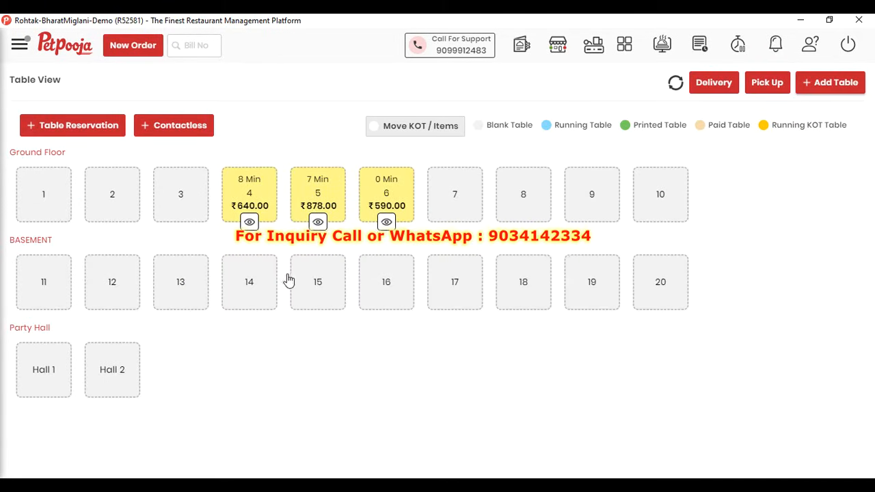
Start an order on table 14 in the basement with Spring Roll, Tandoori Pasta and Strawberry Mojito.
left_click(250, 271)
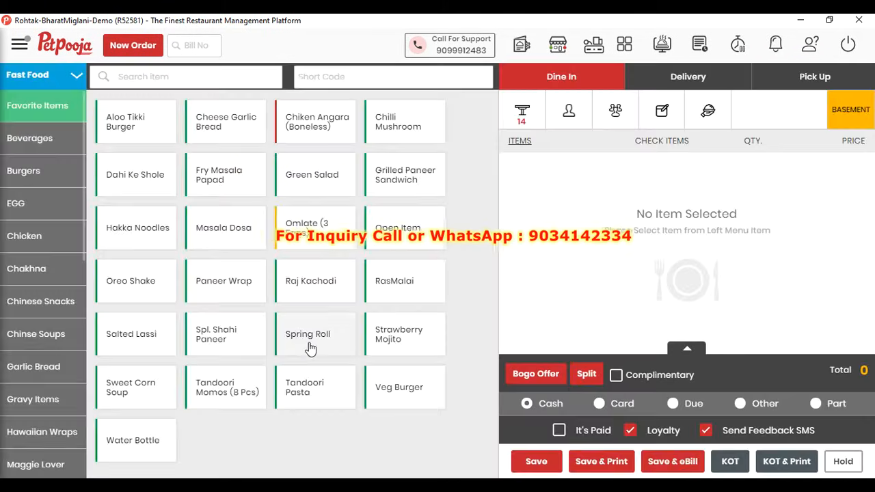
left_click(304, 342)
left_click(319, 390)
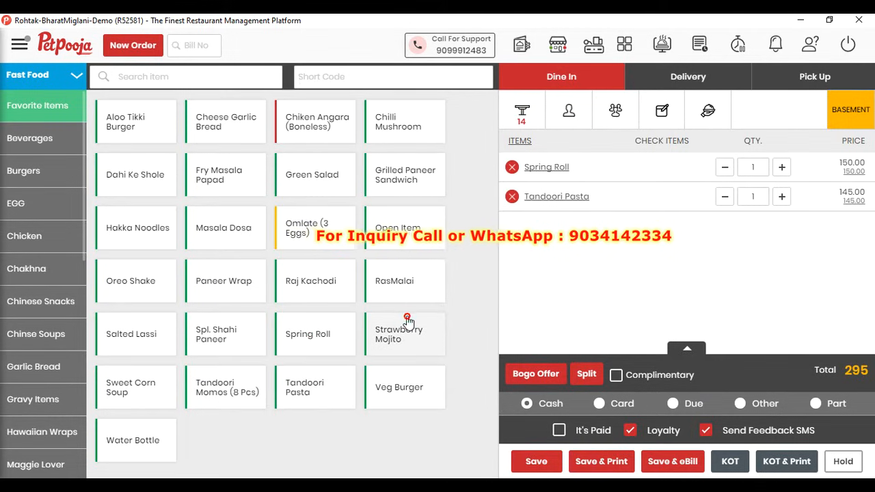
left_click(406, 322)
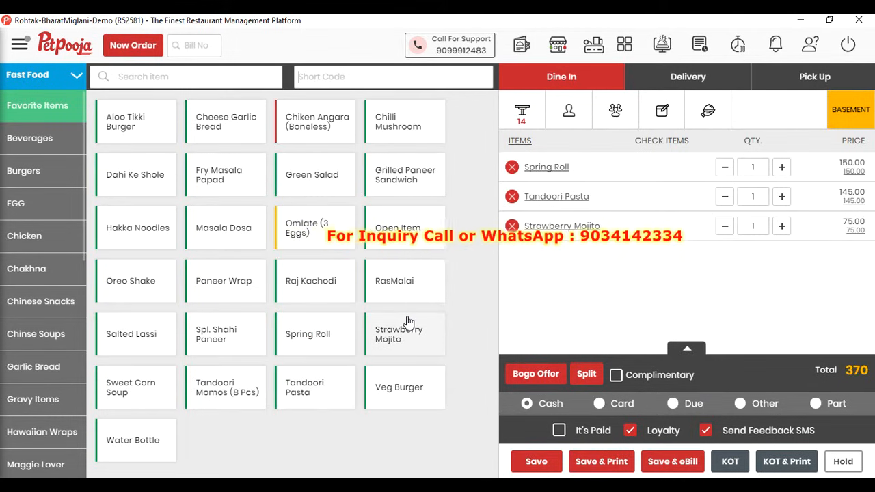
Save the special note Spicy for the Tandoori Pasta in table 14's order.
left_click(550, 202)
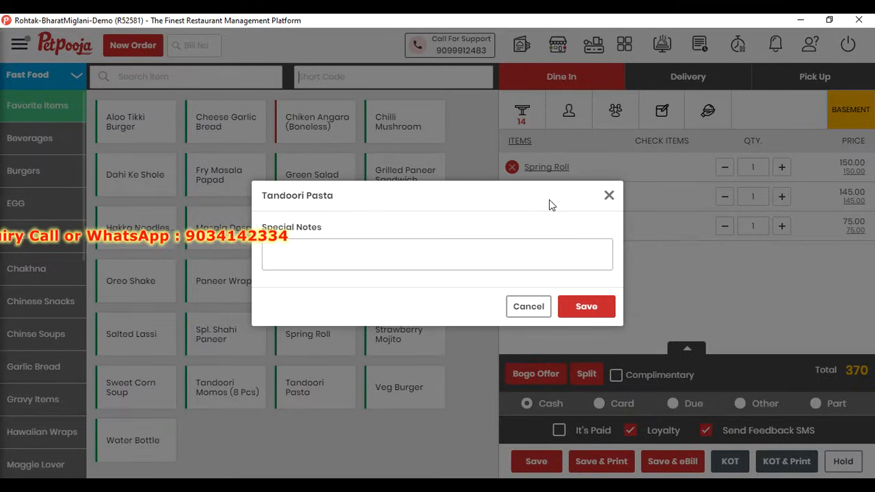
left_click(501, 245)
left_click(401, 322)
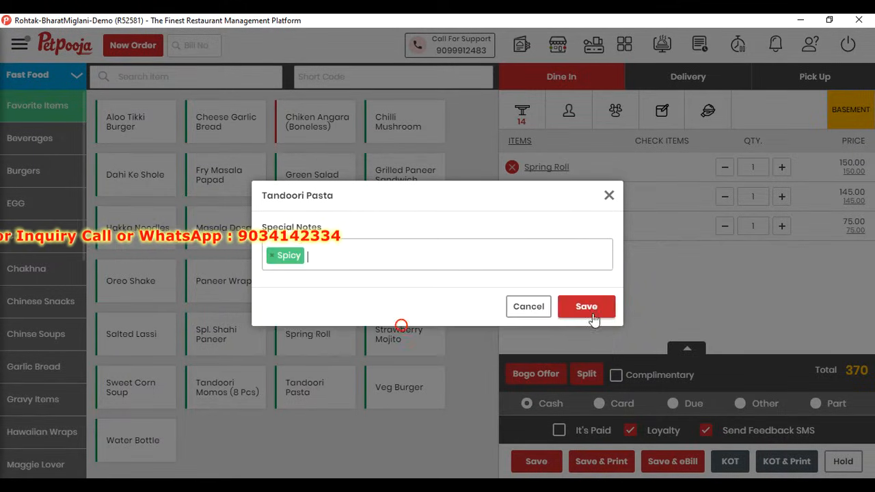
left_click(607, 306)
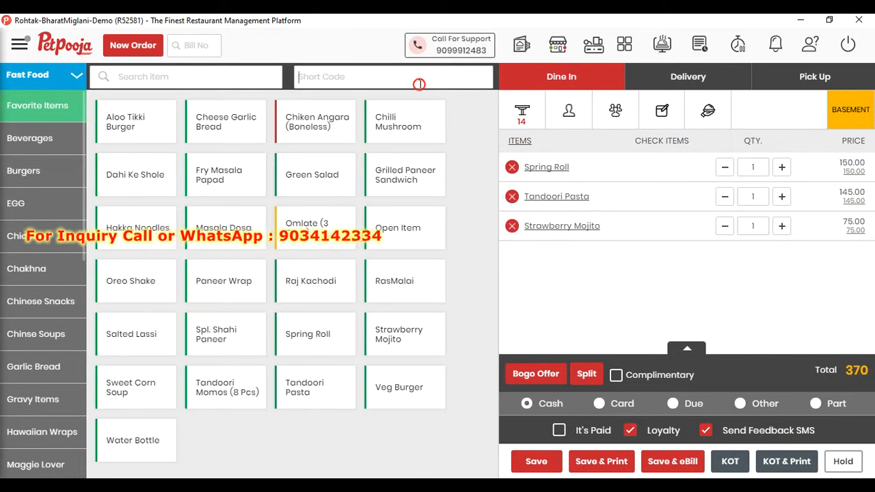
Add Cold Coffee to table 14's order by short code cc and save the special note Strong for it.
type("cc")
key("Return")
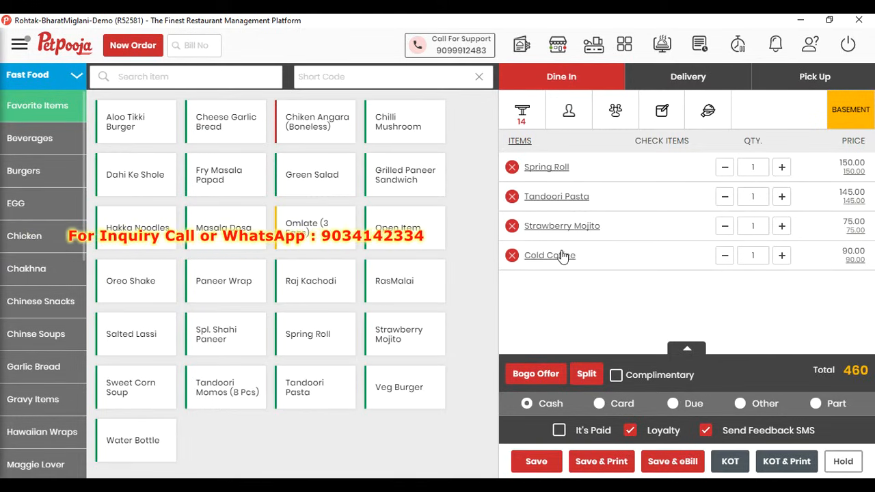
left_click(552, 259)
left_click(501, 265)
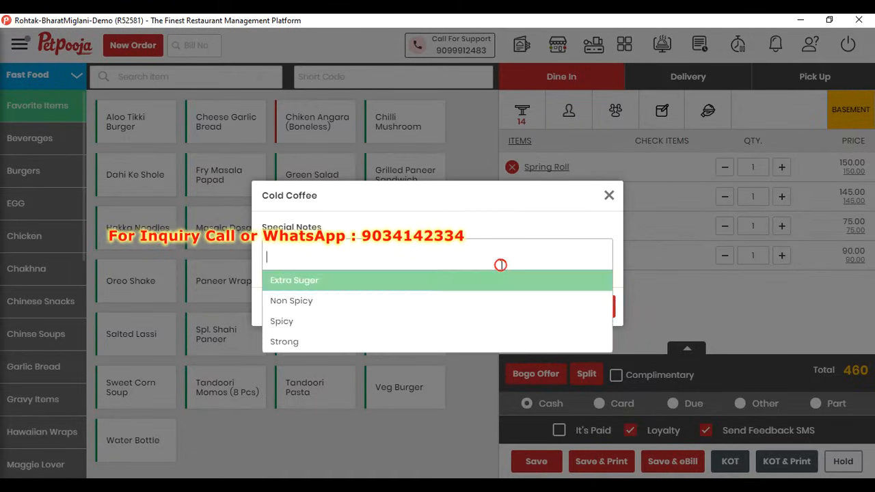
left_click(348, 347)
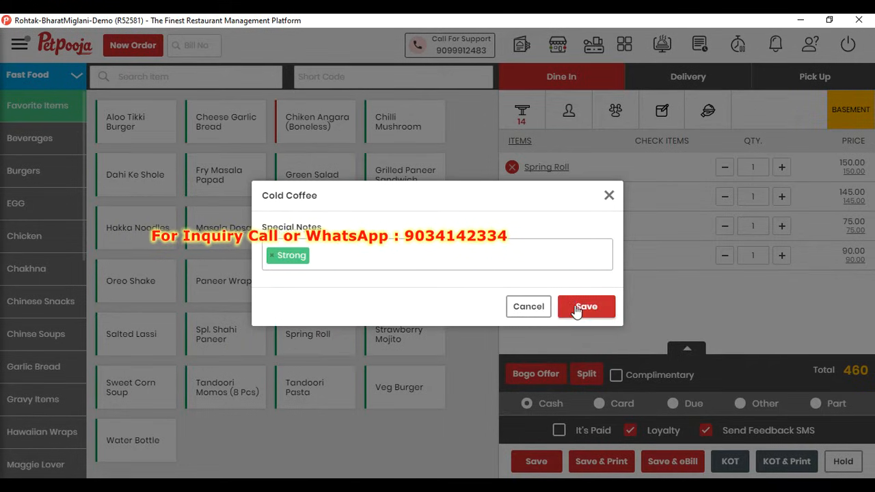
left_click(577, 309)
Send table 14's KOT and check its item notes in the KOT view.
left_click(729, 461)
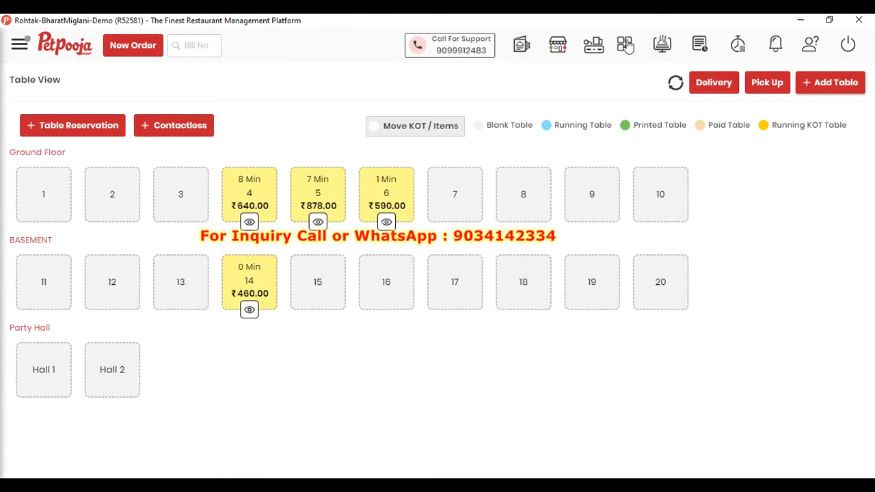
left_click(627, 42)
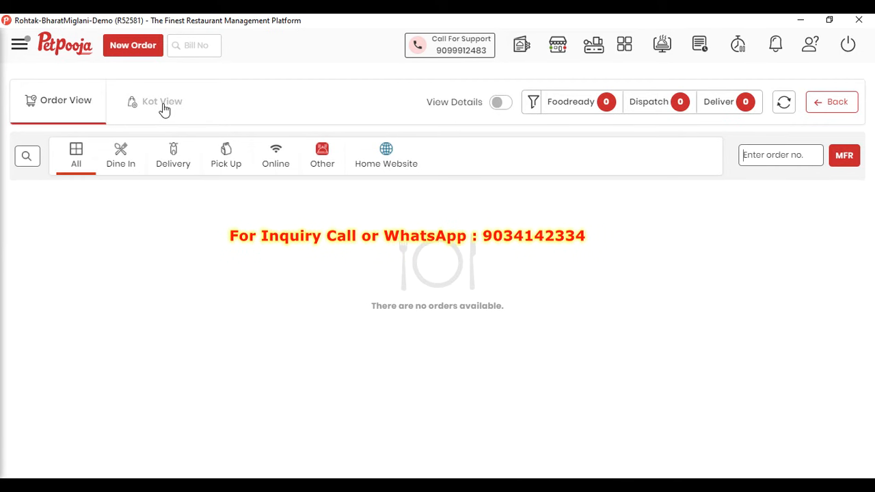
left_click(163, 104)
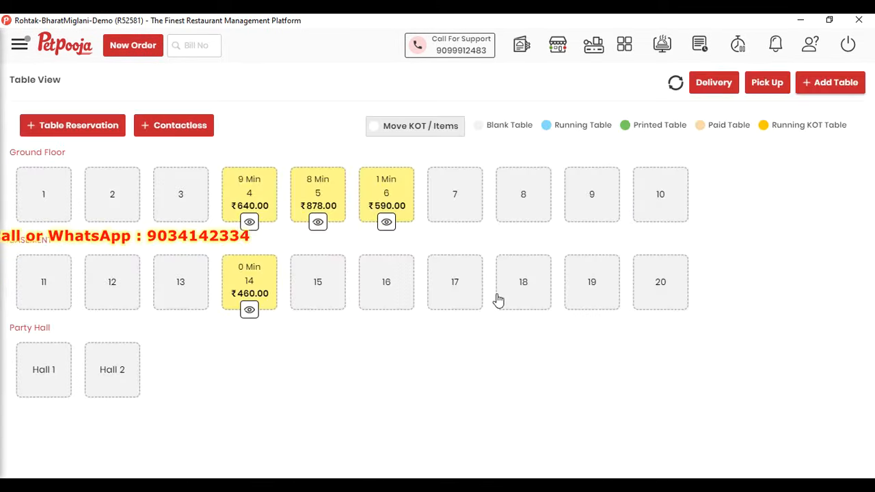
Start an order on table 7 with Grilled Paneer Sandwich and an open item named Momos priced at 100.
left_click(445, 207)
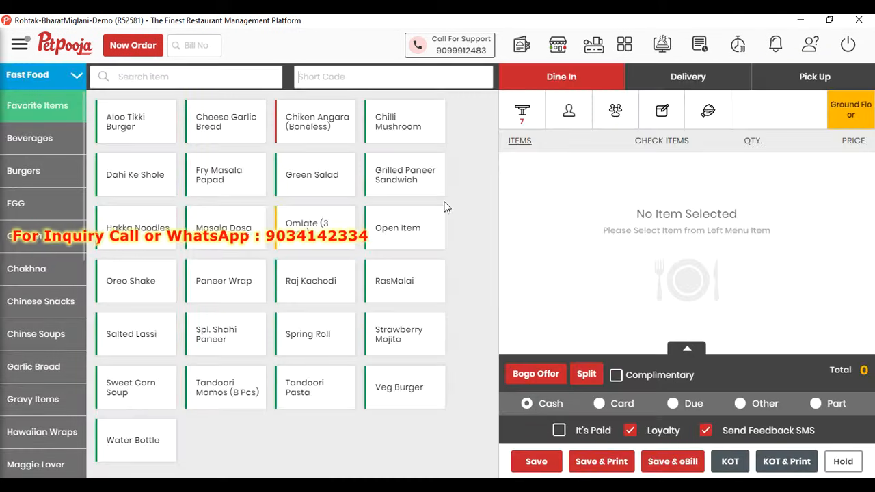
left_click(402, 241)
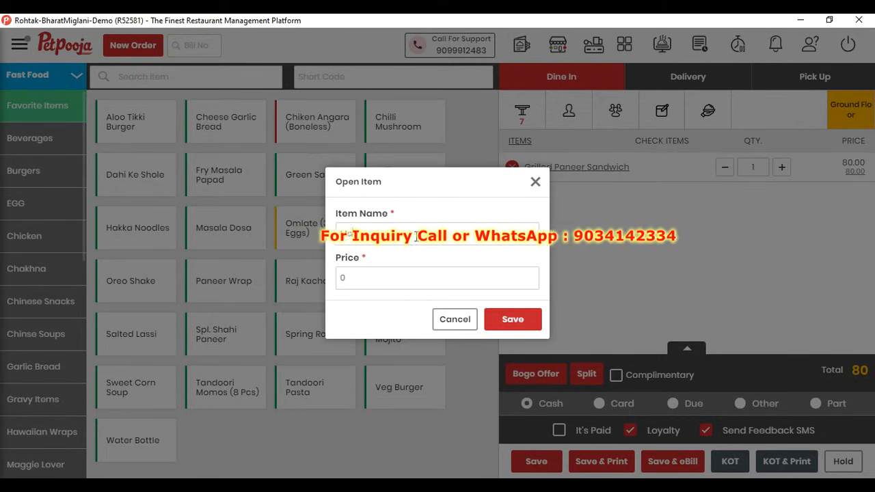
type("Masala")
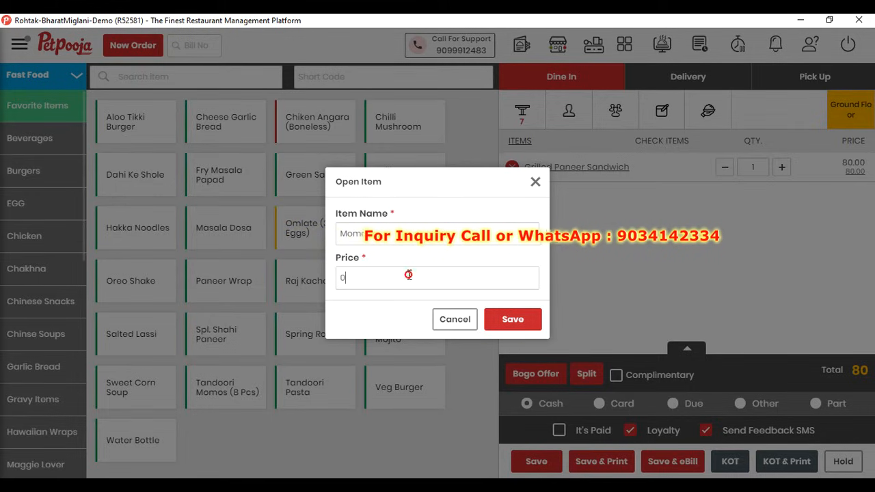
left_click(410, 275)
type("100")
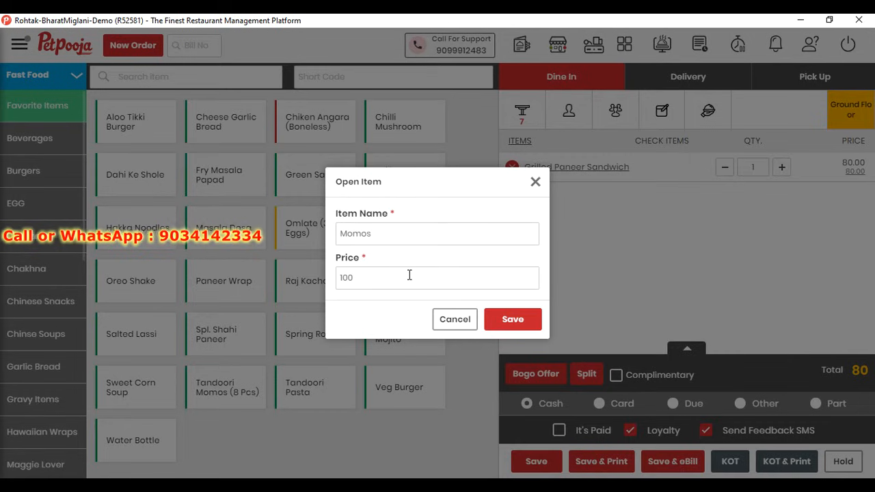
left_click(514, 322)
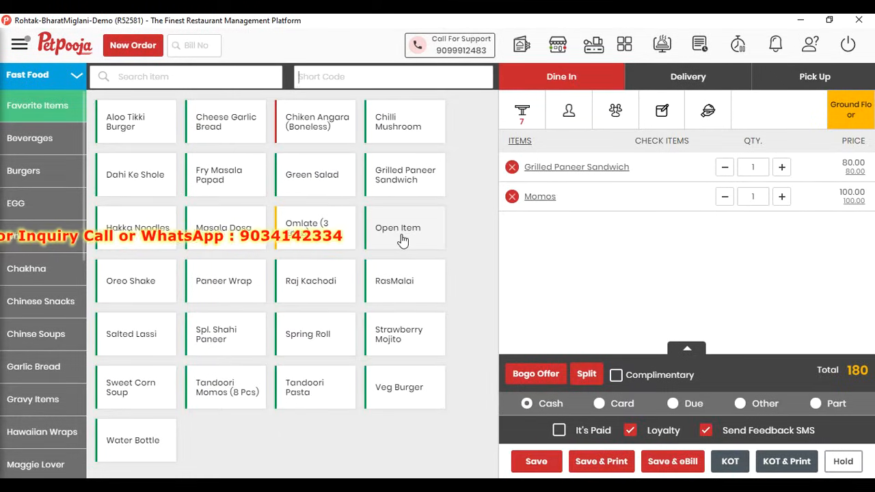
Add two open items to table 7's order: Decoration priced at 500 and Cake priced at 800.
left_click(403, 241)
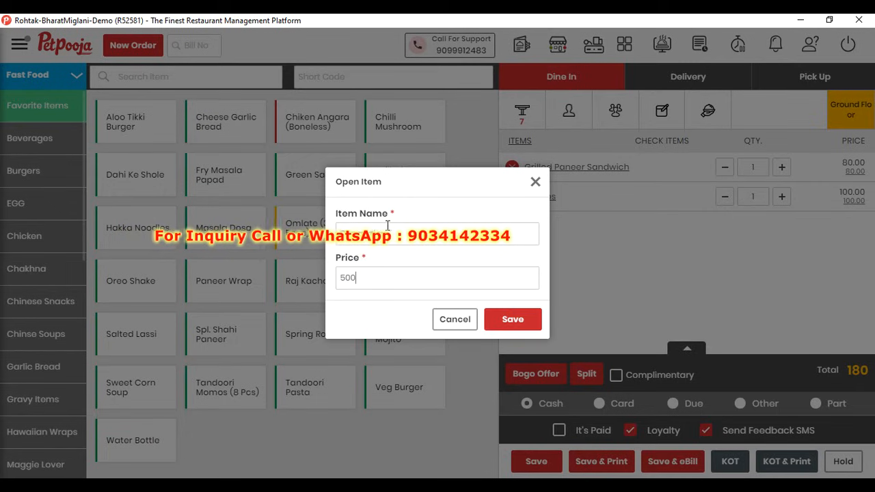
left_click(513, 319)
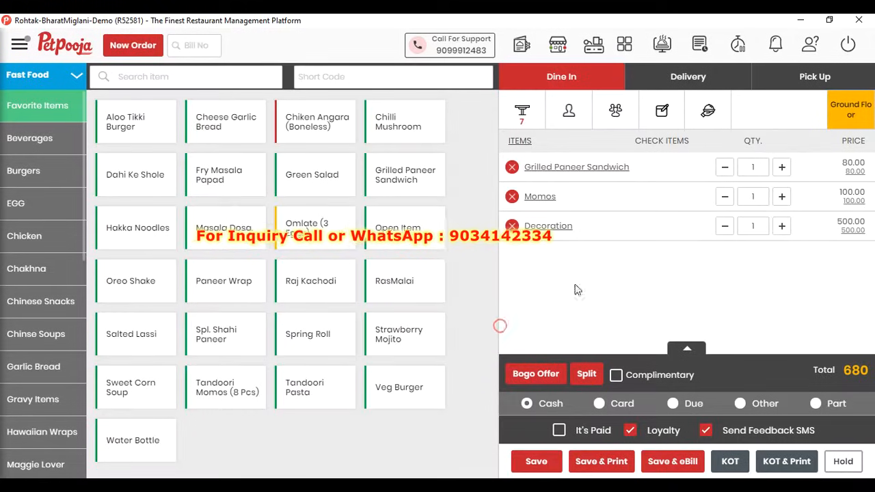
left_click(407, 242)
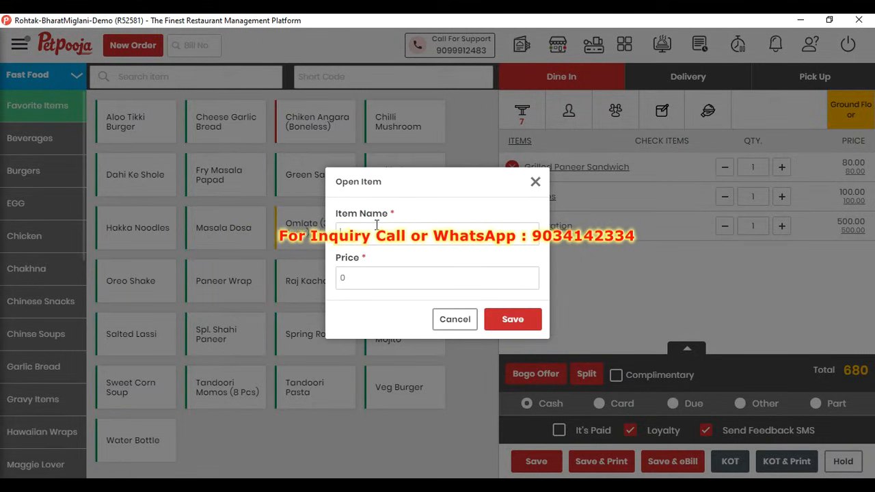
key("Tab")
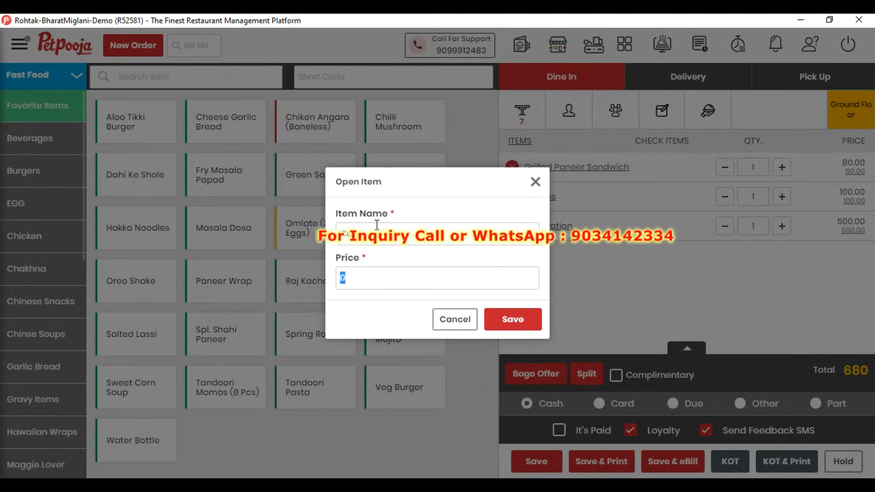
type("800")
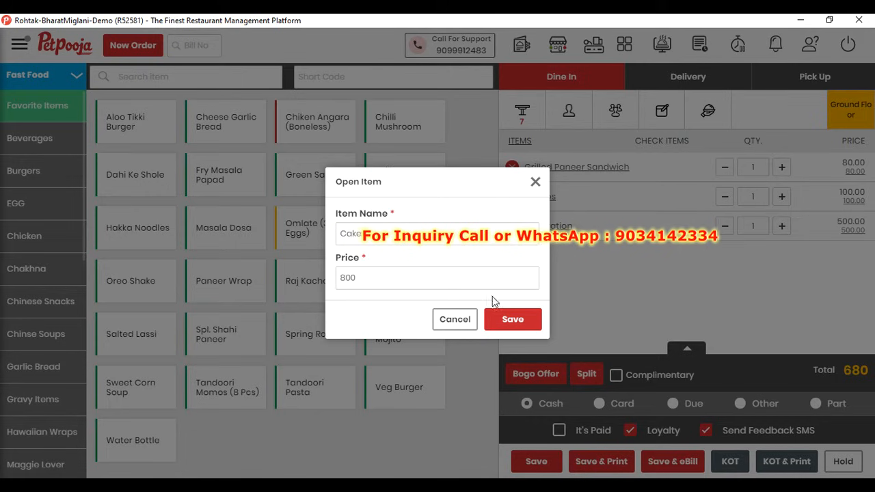
left_click(511, 319)
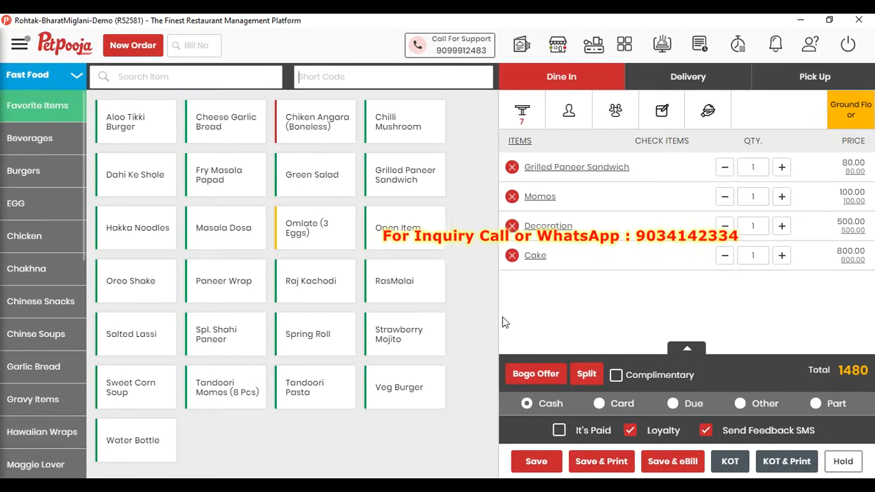
Add Veg Burger and a Water Bottle priced at 20 to table 7's order and send its KOT.
left_click(417, 401)
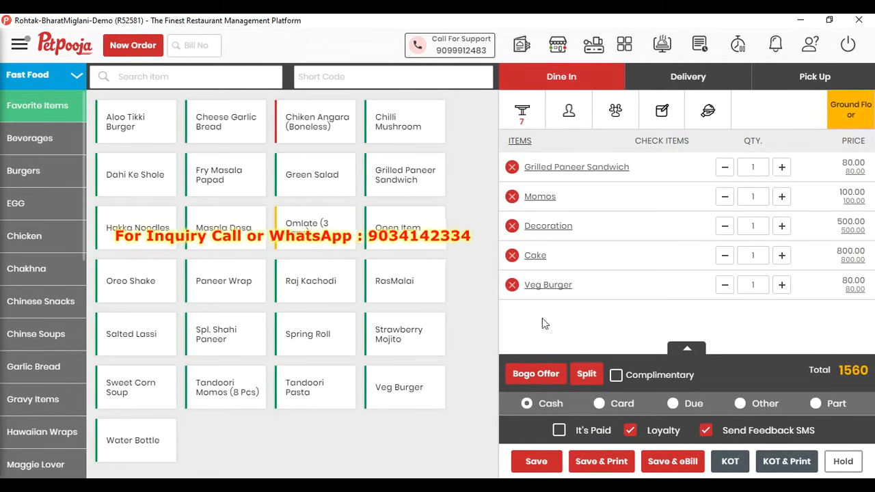
left_click(144, 444)
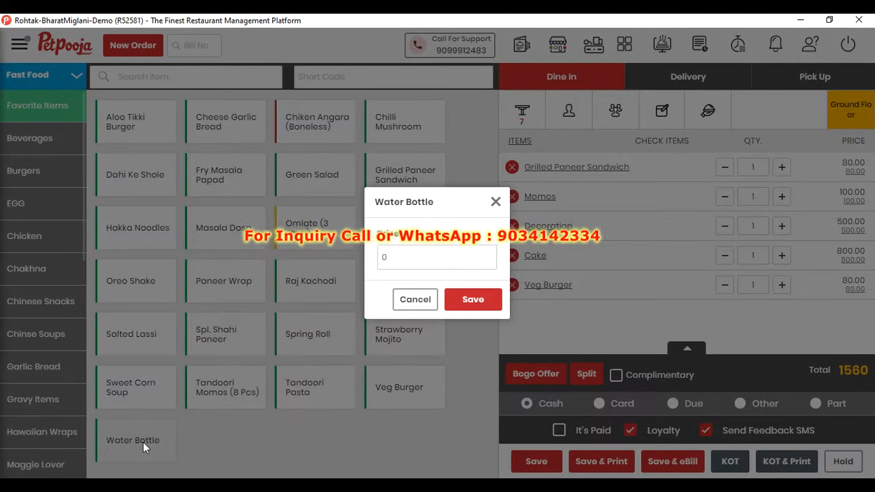
left_click(429, 261)
type("20")
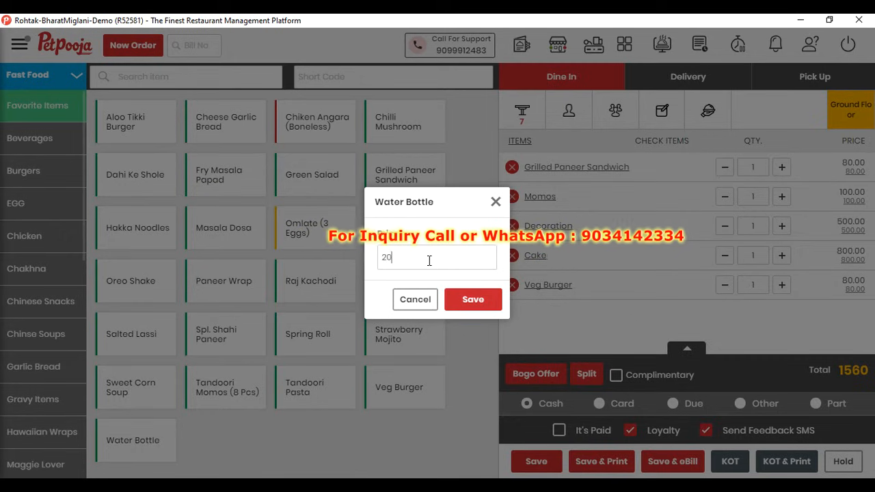
left_click(471, 302)
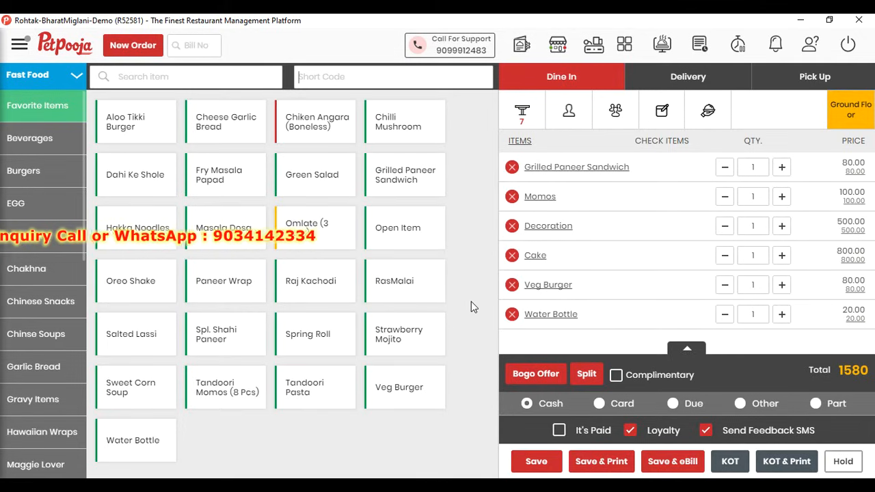
left_click(748, 464)
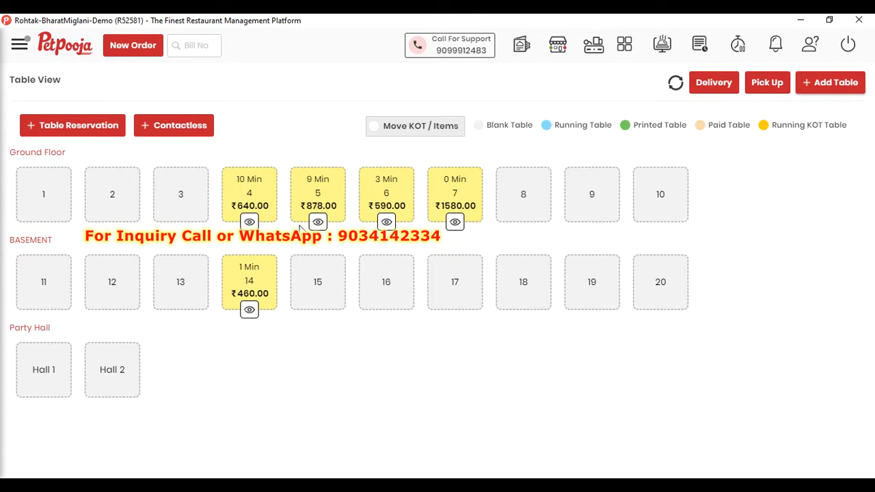
Save and print the bills for tables 4, 5 and 6.
left_click(250, 222)
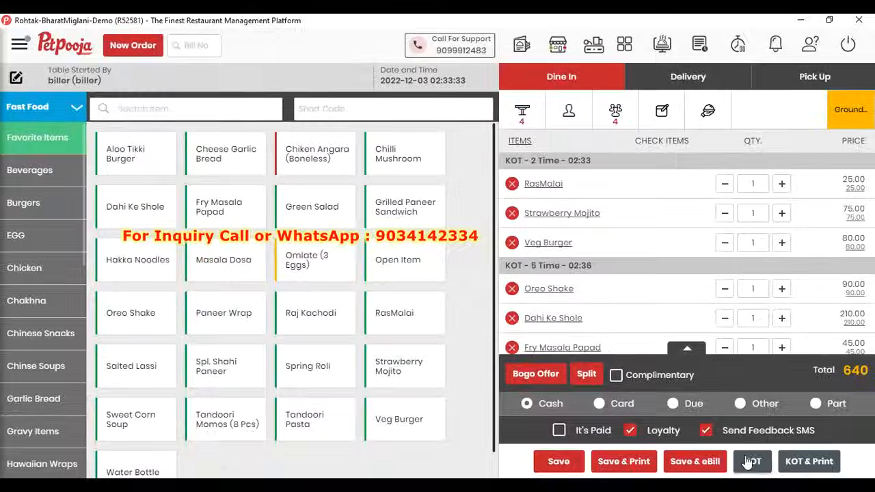
left_click(641, 462)
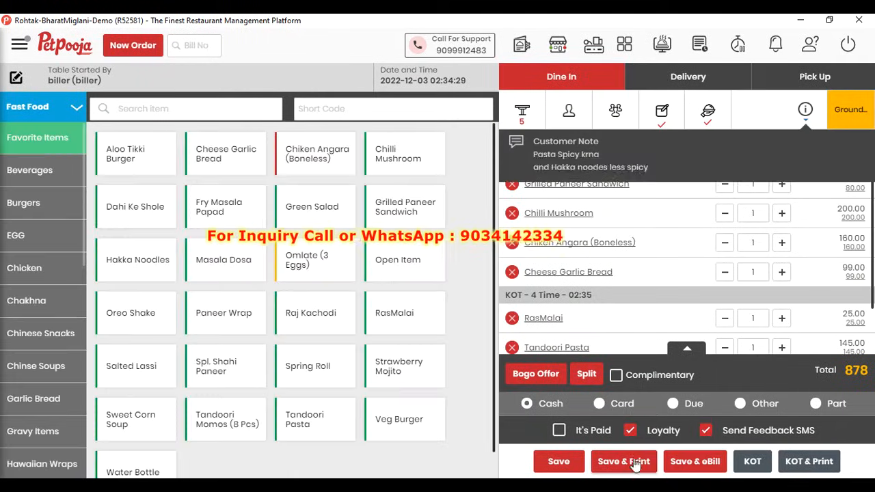
left_click(635, 461)
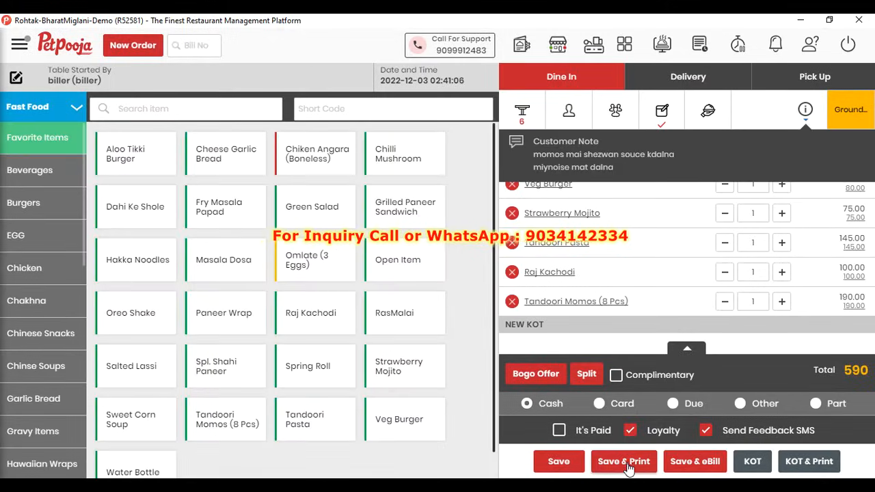
left_click(625, 462)
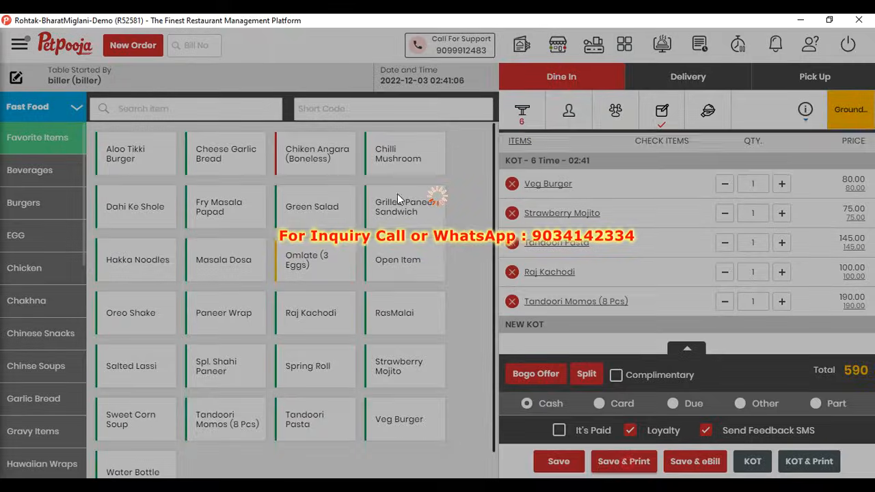
Attach the saved customer to table 7's order by looking up the mobile number, and save the bill as an eBill.
left_click(444, 198)
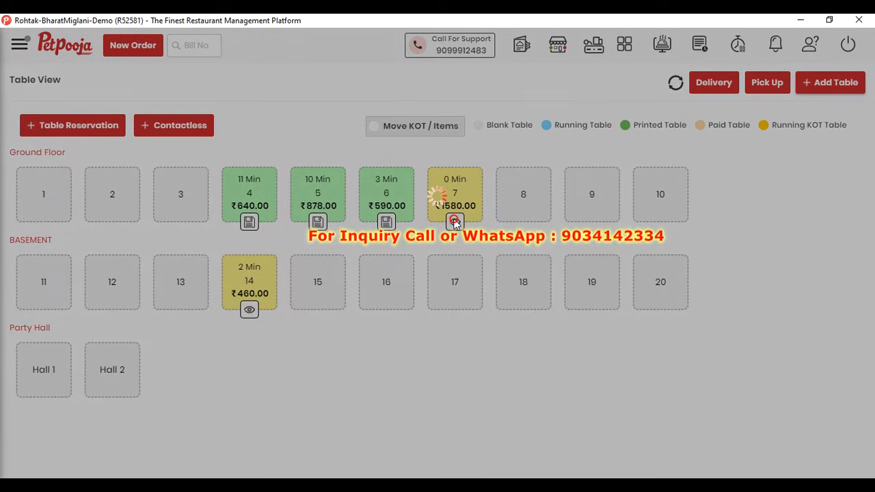
left_click(569, 113)
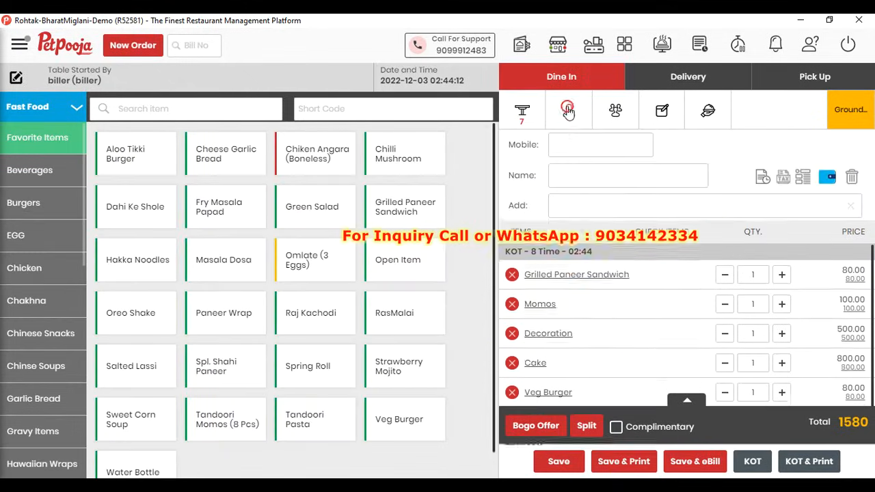
left_click(570, 147)
type("90341")
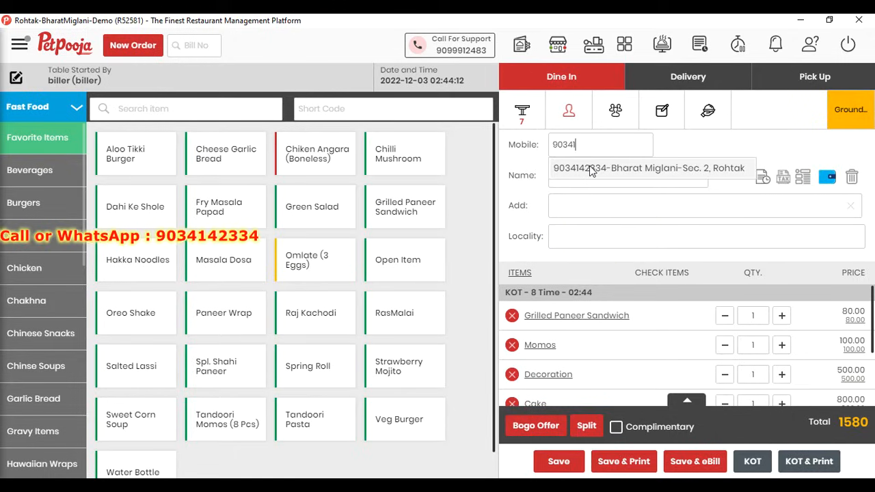
left_click(592, 169)
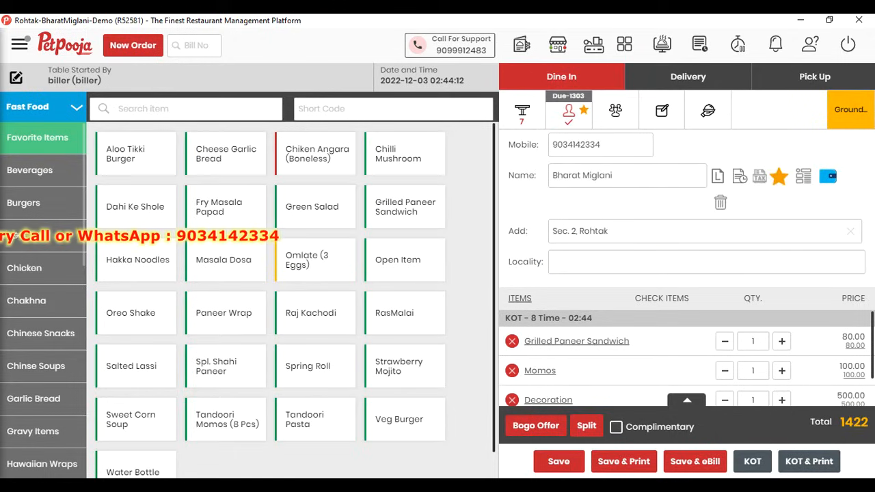
left_click(693, 462)
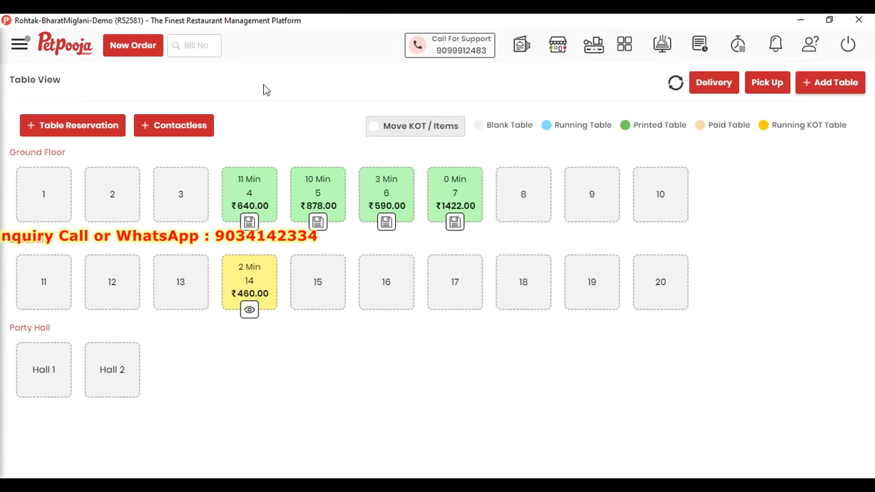
Save and print table 14's bill, and settle the bills of tables 4, 5, 6, 7 and 14 in cash.
left_click(249, 311)
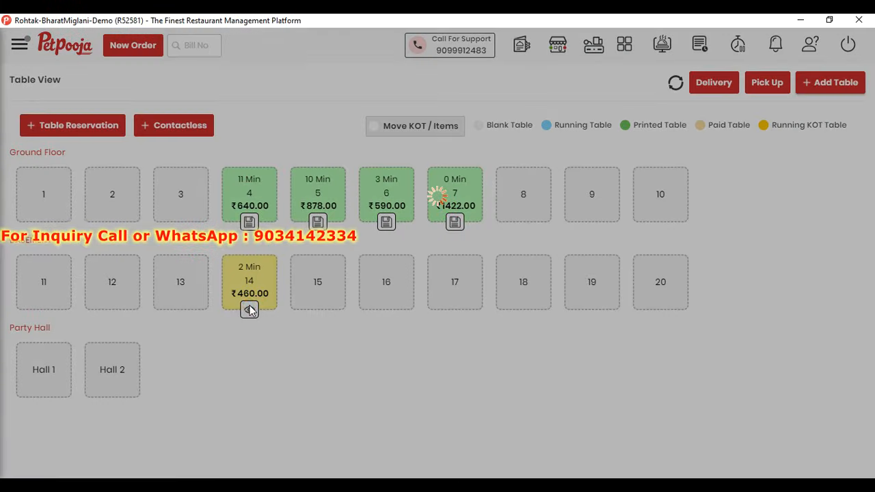
left_click(638, 465)
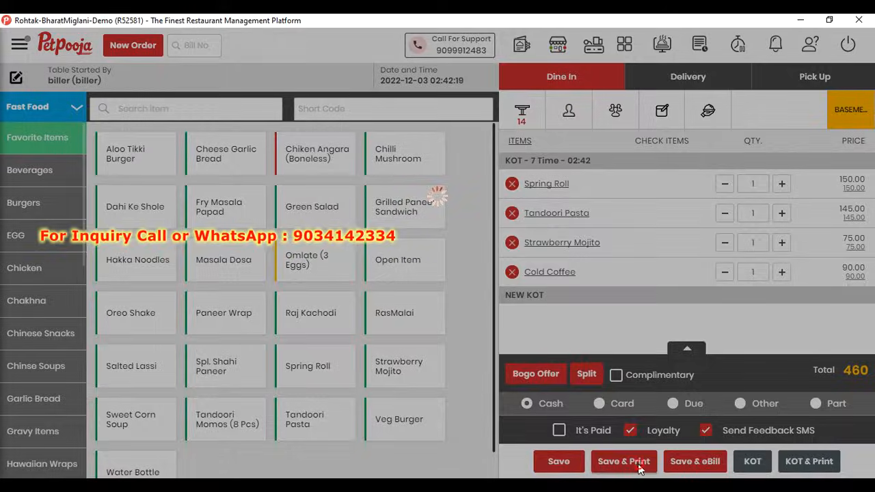
left_click(249, 222)
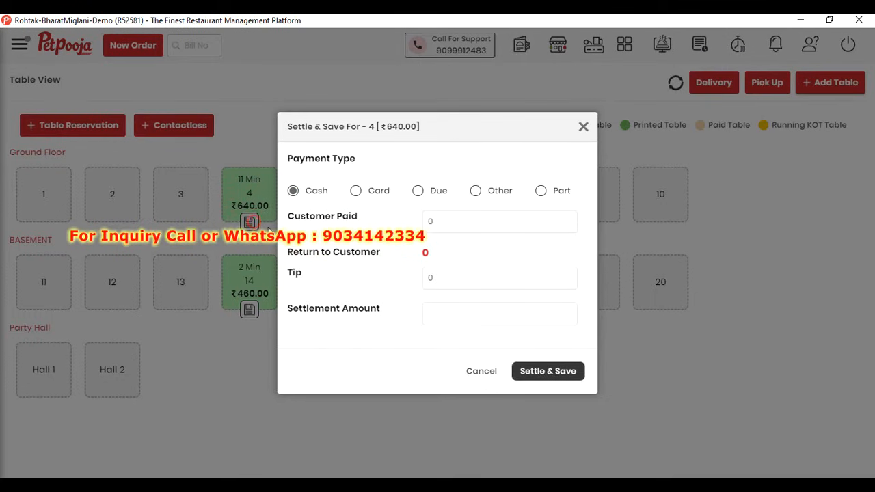
left_click(539, 376)
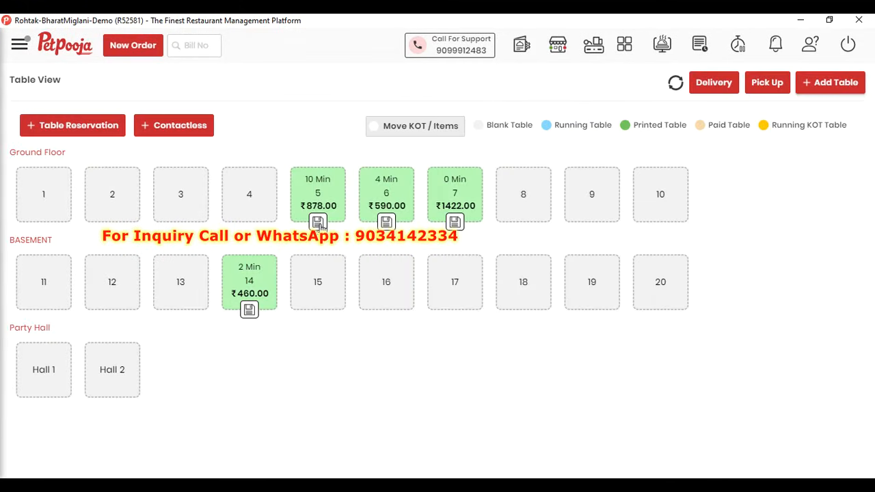
left_click(319, 223)
left_click(565, 373)
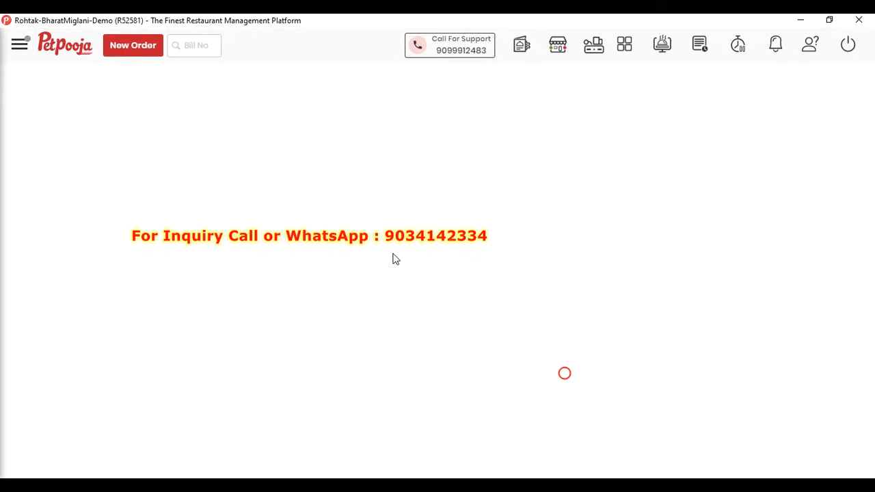
left_click(388, 222)
left_click(550, 373)
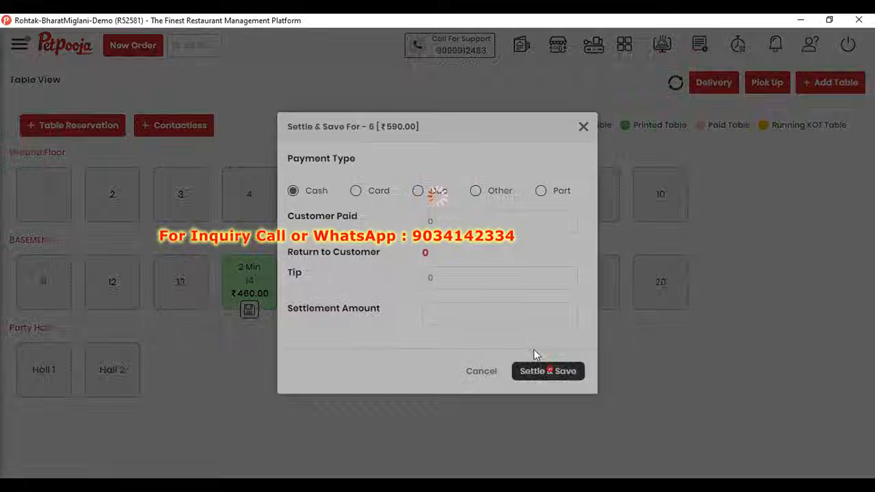
left_click(456, 220)
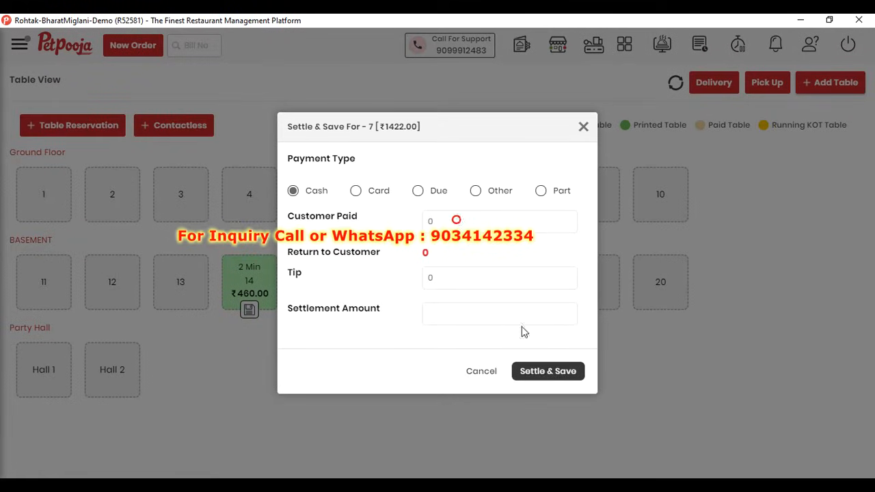
left_click(543, 372)
left_click(251, 311)
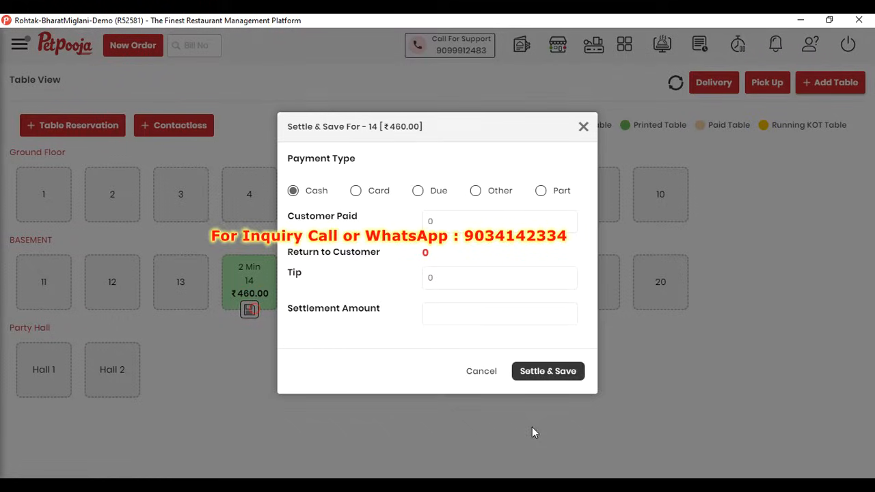
left_click(570, 369)
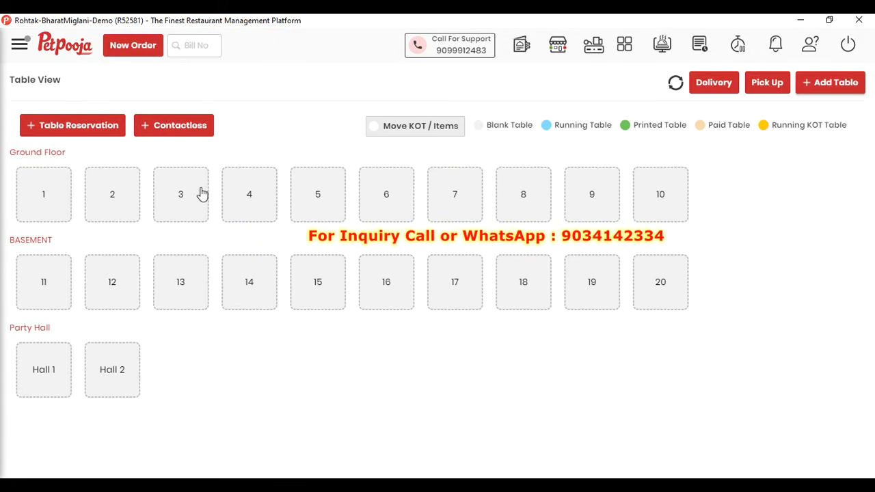
Start an order on table 4 with Green Salad and Grilled Paneer Sandwich and send its KOT.
left_click(244, 201)
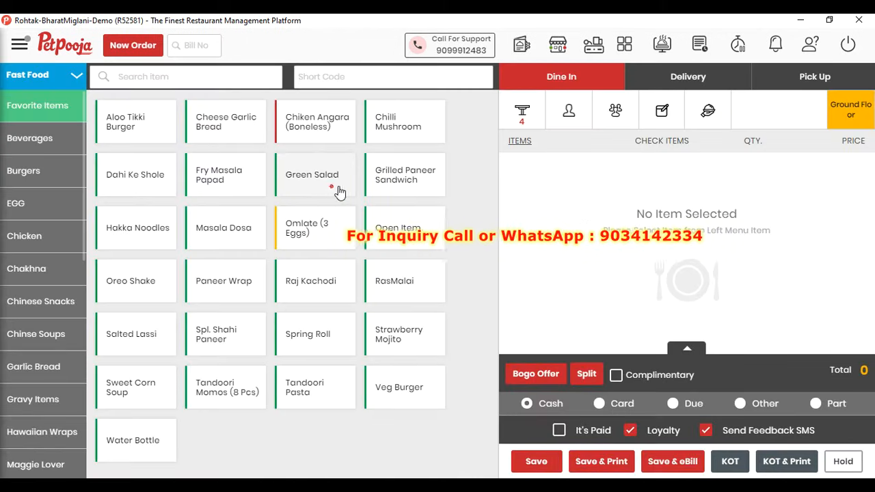
left_click(332, 191)
left_click(427, 195)
left_click(730, 461)
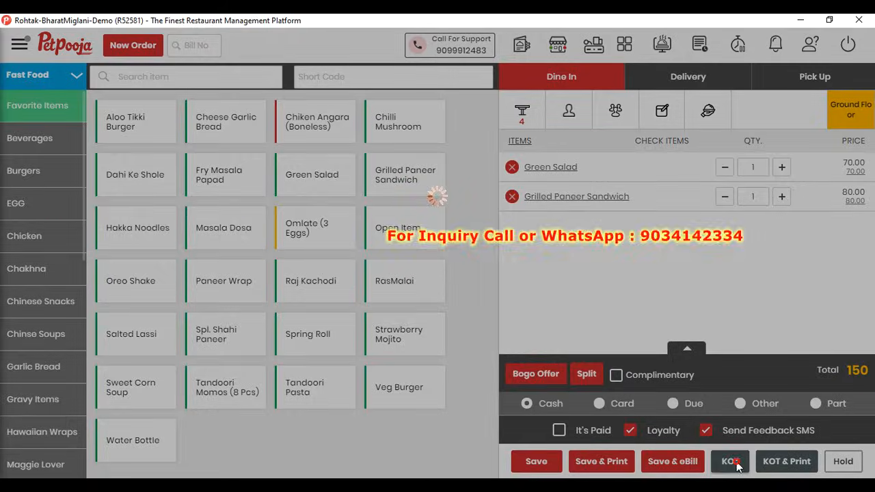
Save and print table 4's bill and settle it in cash.
left_click(244, 223)
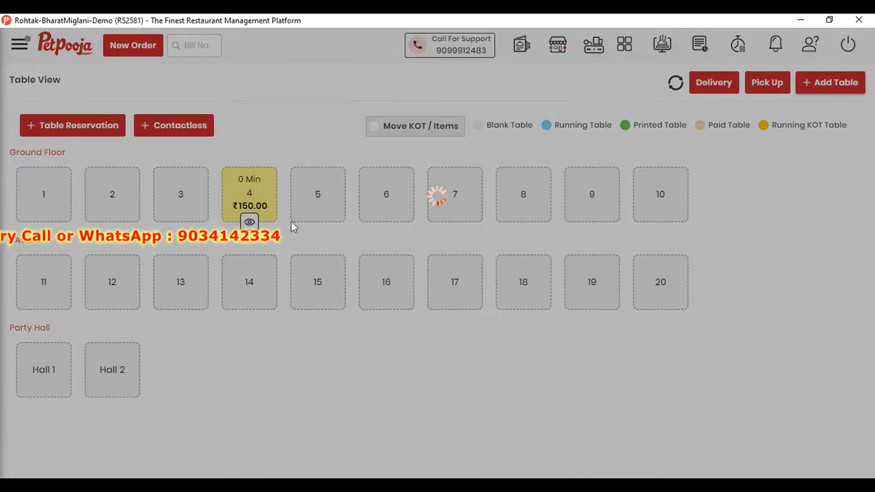
left_click(623, 461)
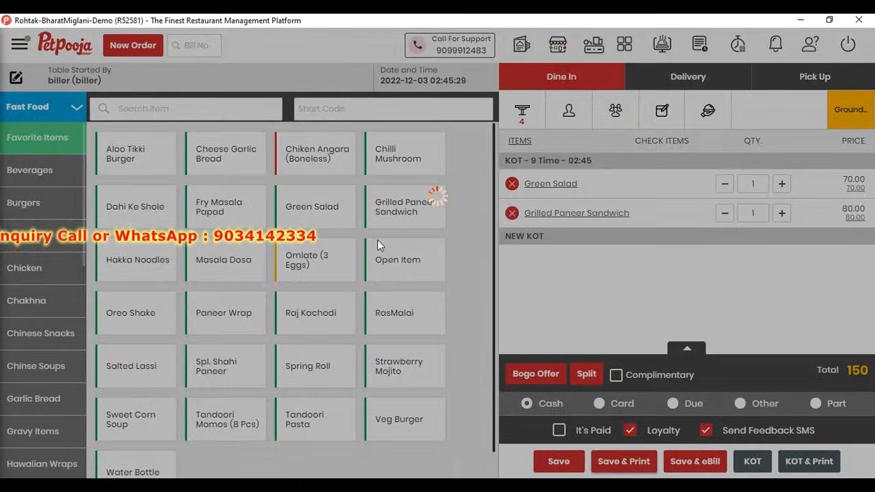
left_click(250, 220)
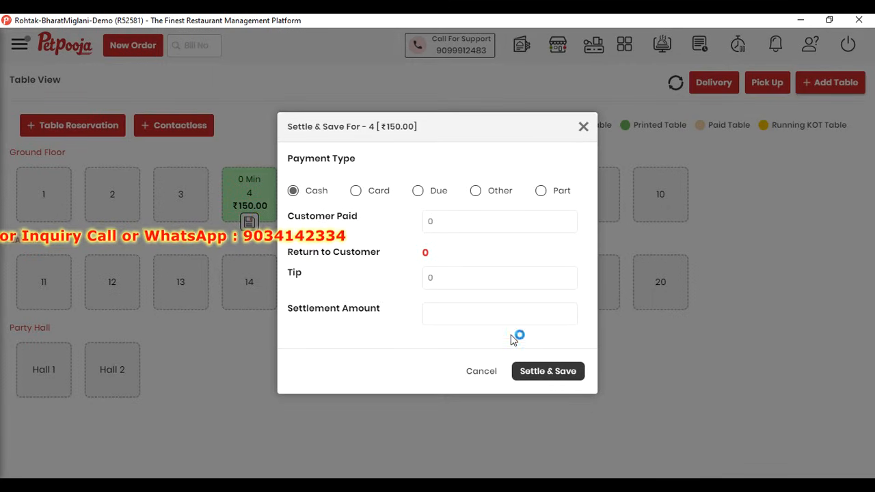
left_click(530, 375)
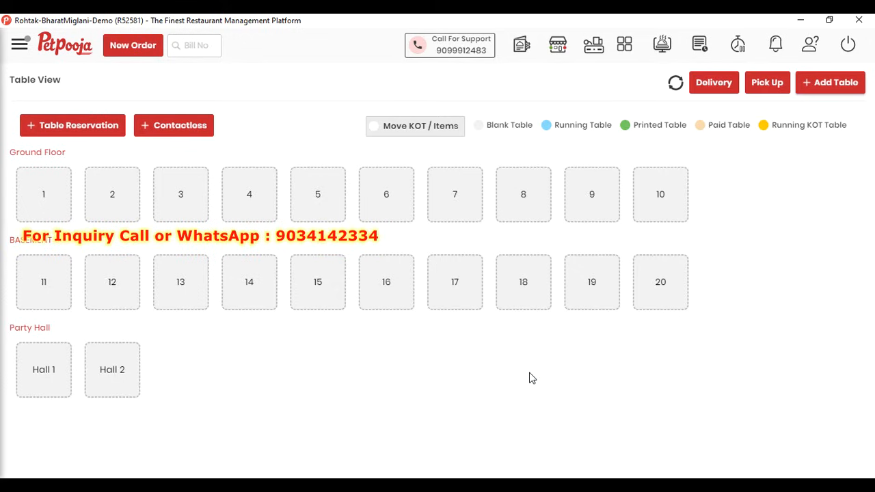
Cancel table 4's latest billed order from the current orders, entering the password and the reason "By Mistake Same Bill Punch Again".
left_click(19, 47)
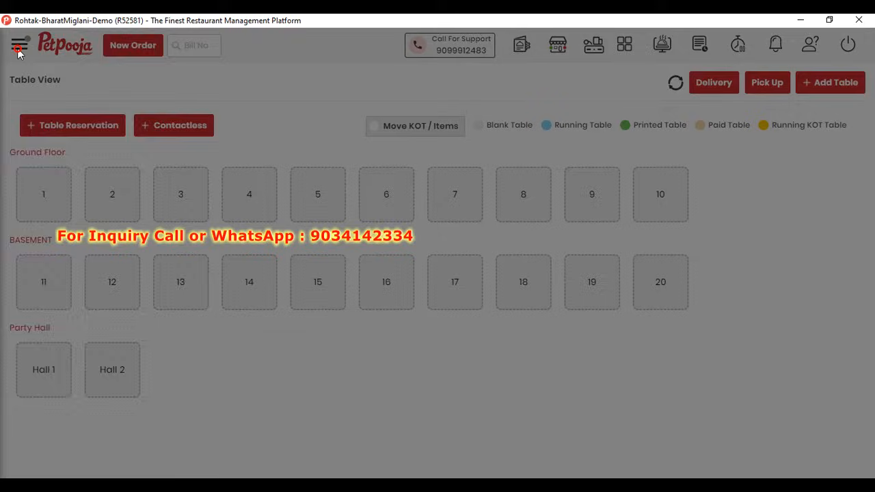
left_click(53, 123)
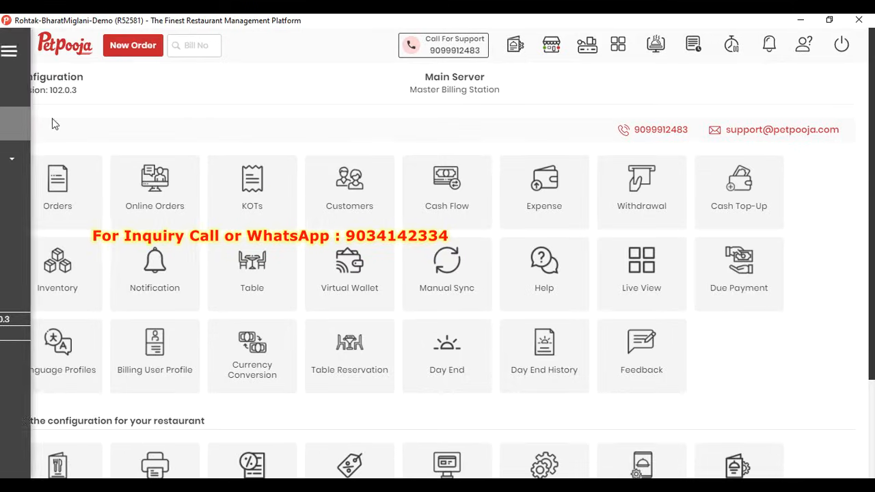
left_click(82, 190)
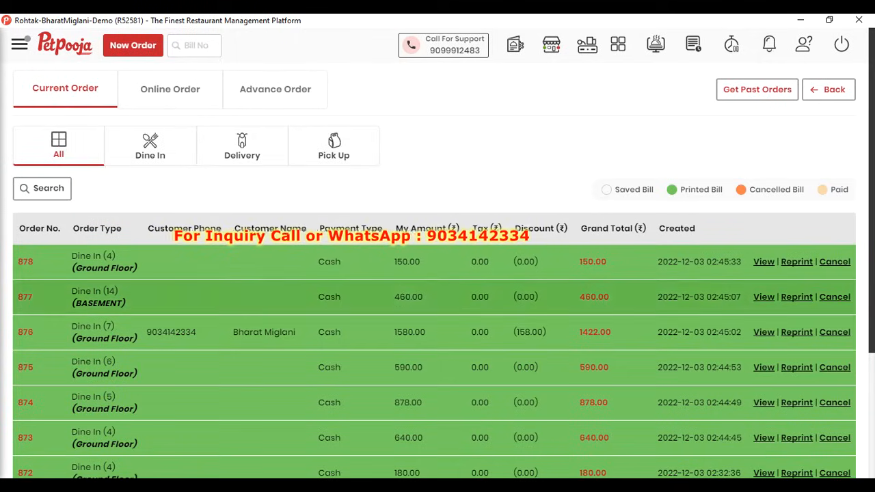
left_click(797, 268)
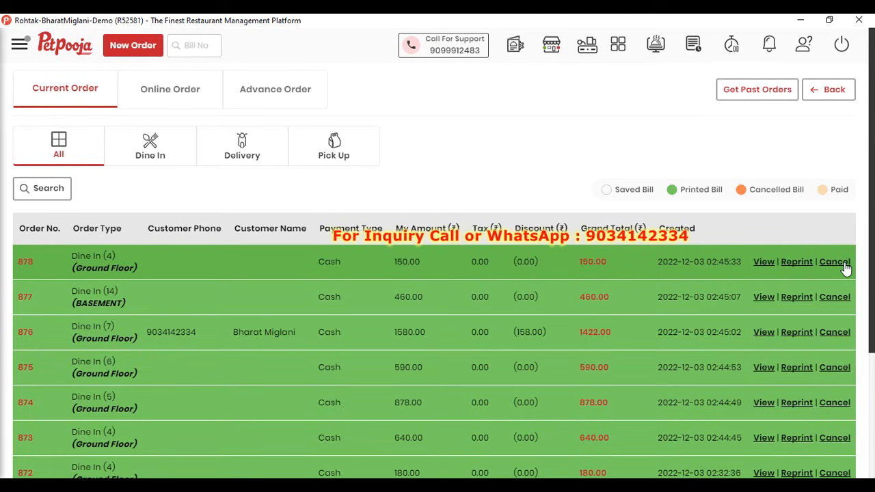
left_click(845, 265)
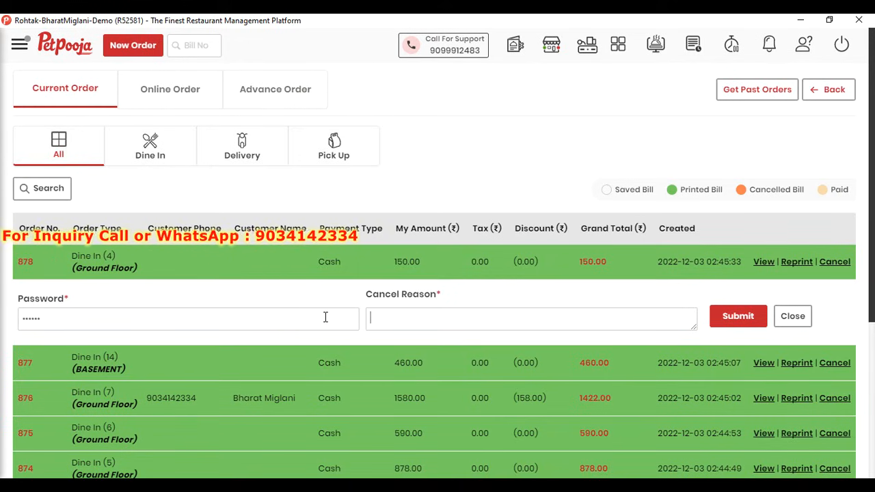
key("Tab")
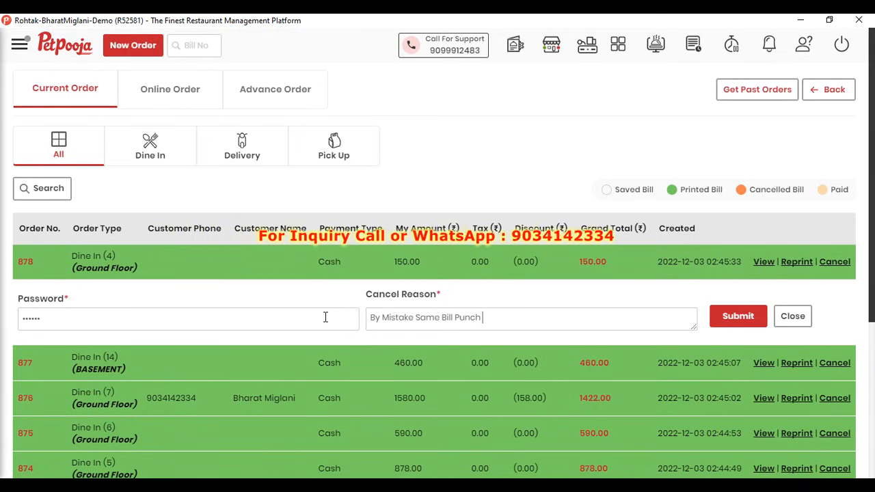
type("Again")
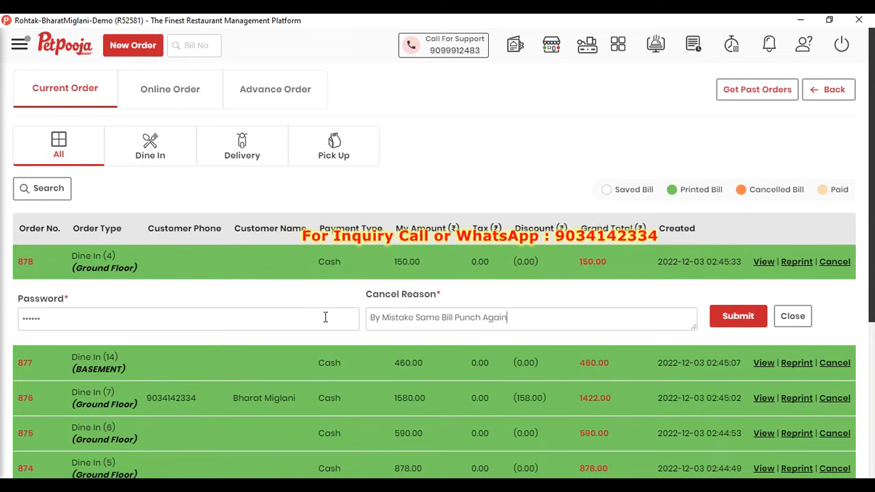
left_click(727, 317)
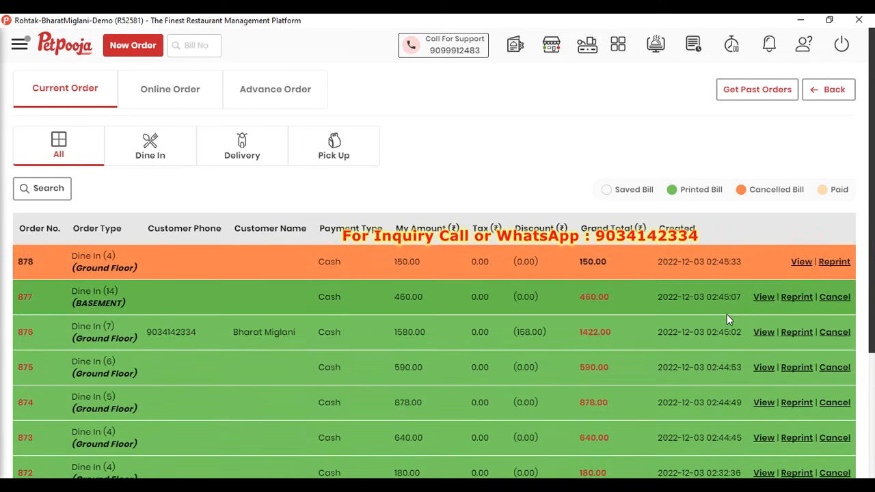
View the order details and items of table 14's bill and return to the order list.
left_click(763, 297)
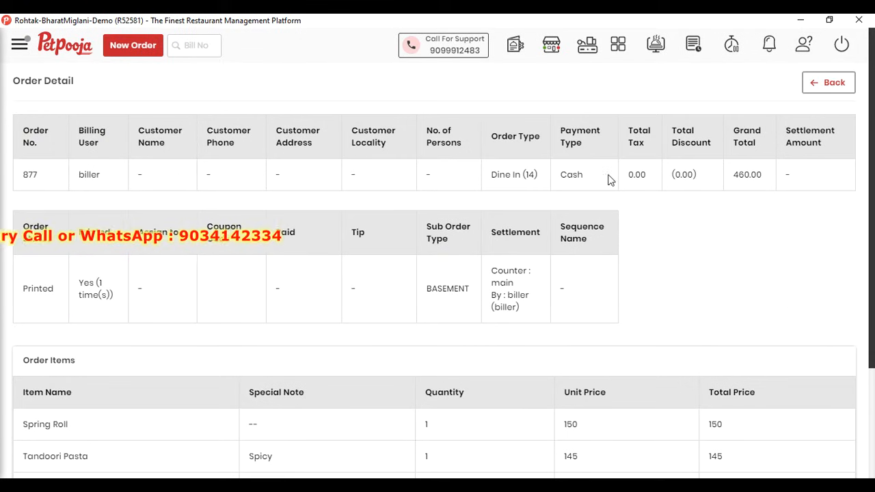
scroll(437, 273, "down", 3)
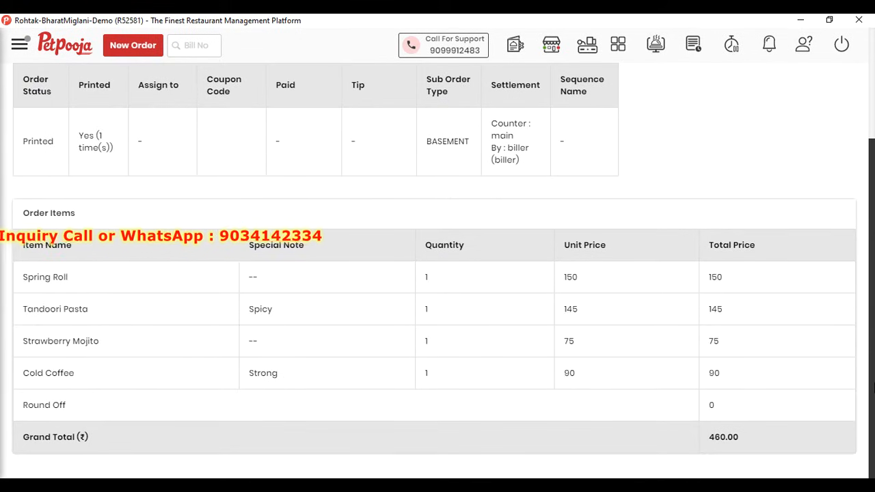
left_click_drag(873, 387, 871, 44)
left_click(831, 95)
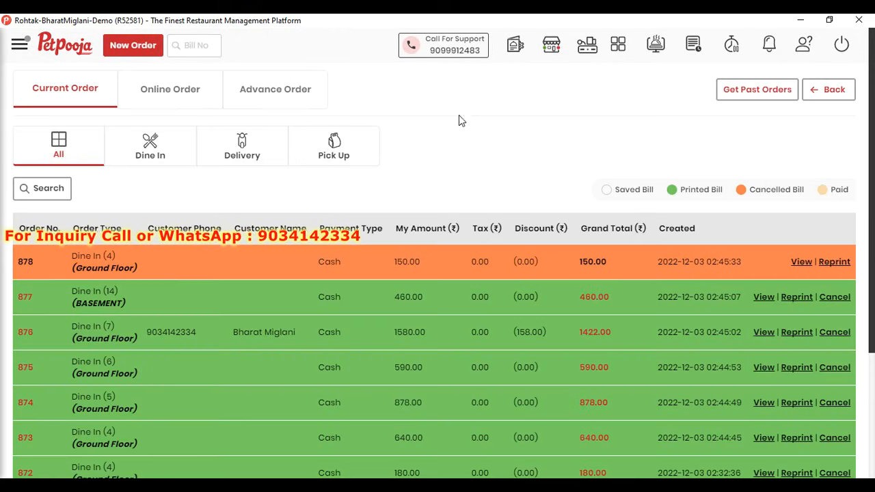
Filter the current orders by pick up and by delivery, and open the live view.
left_click(252, 149)
left_click(347, 169)
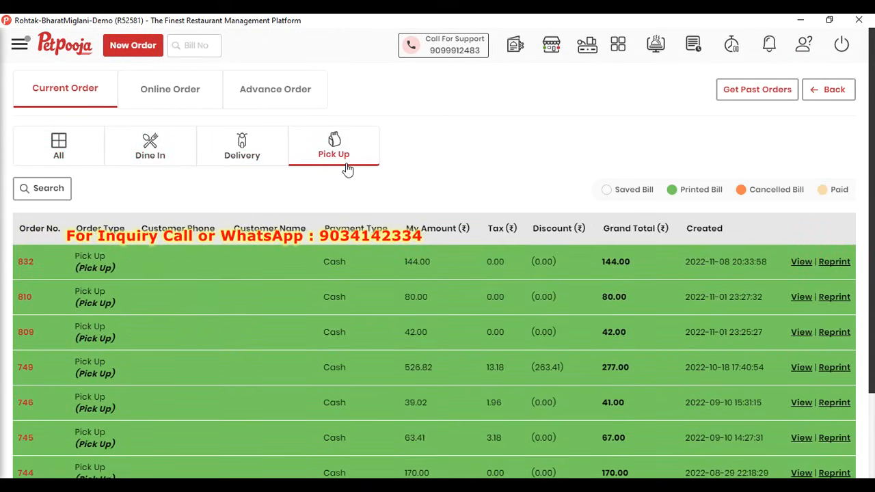
left_click(238, 155)
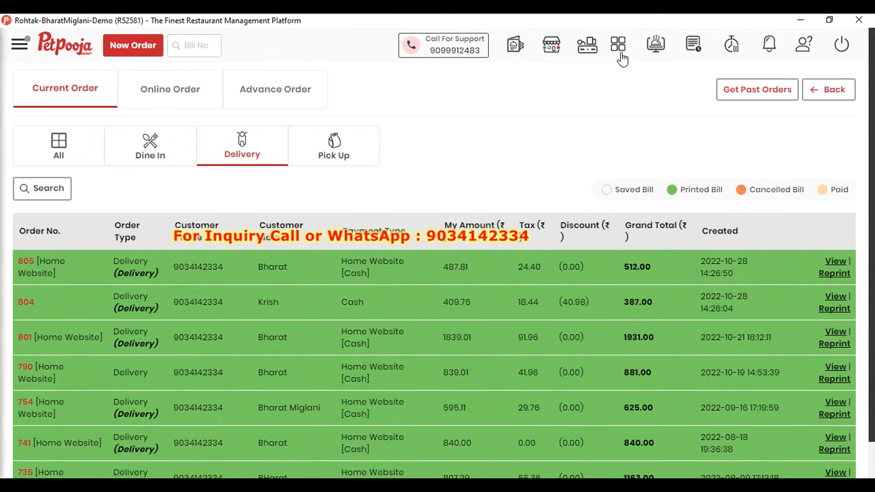
left_click(619, 53)
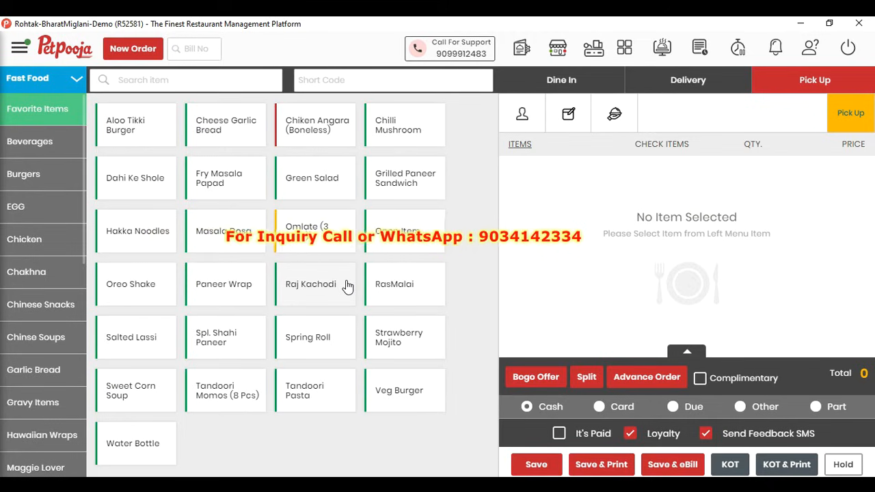
Create a pick-up order with Veg Burger, Strawberry Mojito and RasMalai, and save and print its bill.
left_click(406, 391)
left_click(414, 334)
left_click(425, 301)
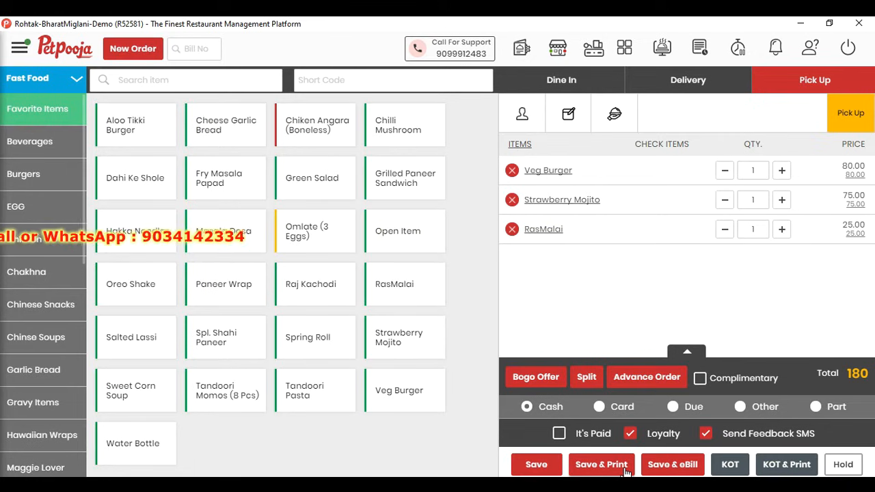
left_click(602, 465)
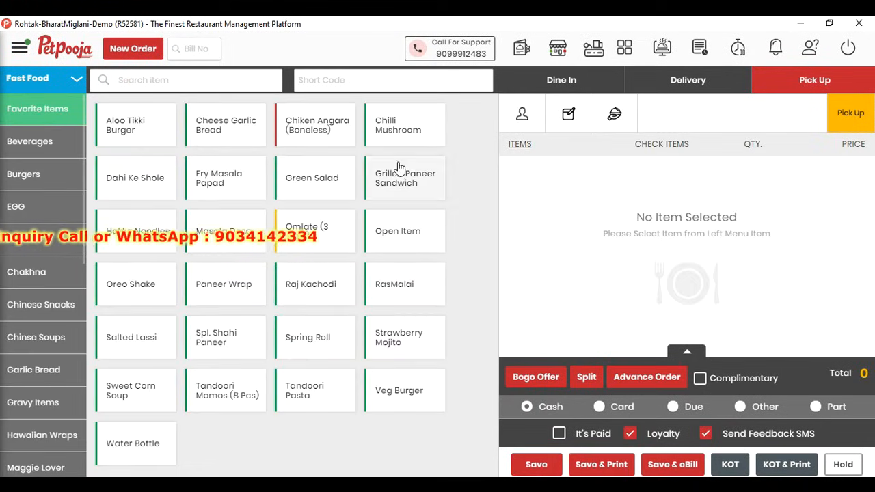
Bill a pick-up order of Chilli Mushroom and Grilled Paneer Sandwich, saving and printing it.
left_click(408, 129)
left_click(405, 168)
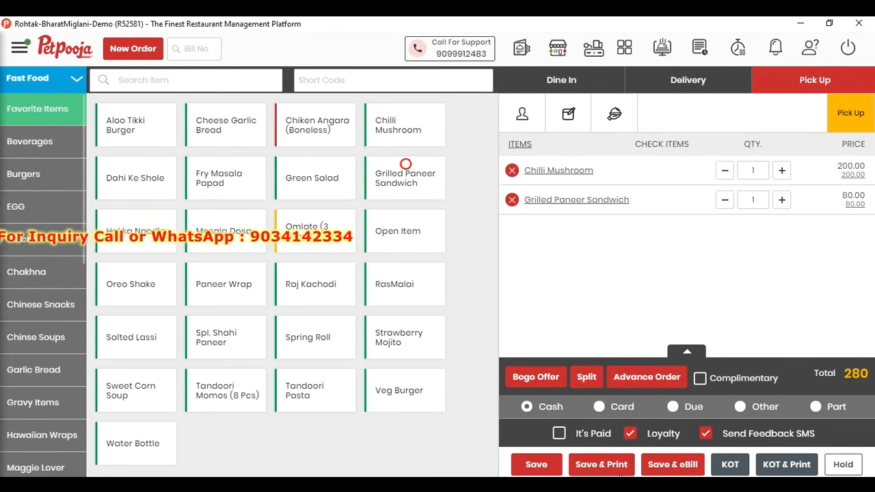
left_click(626, 470)
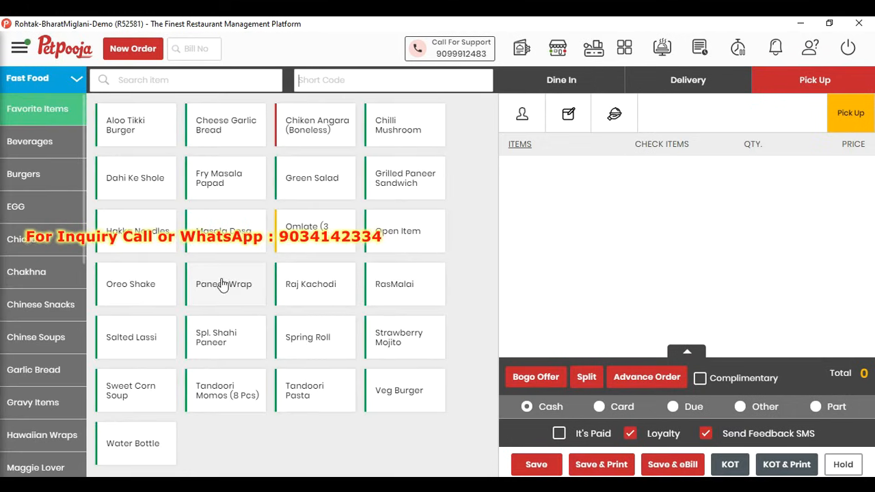
Save and print a pick-up bill for Paneer Wrap, Oreo Shake without add-on, Sweet Corn Soup and Peanut Masala.
left_click(221, 284)
left_click(145, 278)
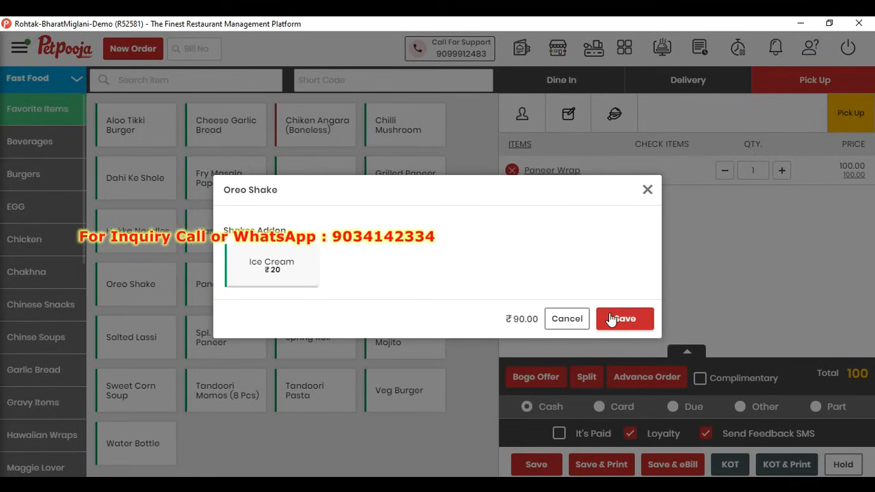
left_click(610, 320)
left_click(34, 335)
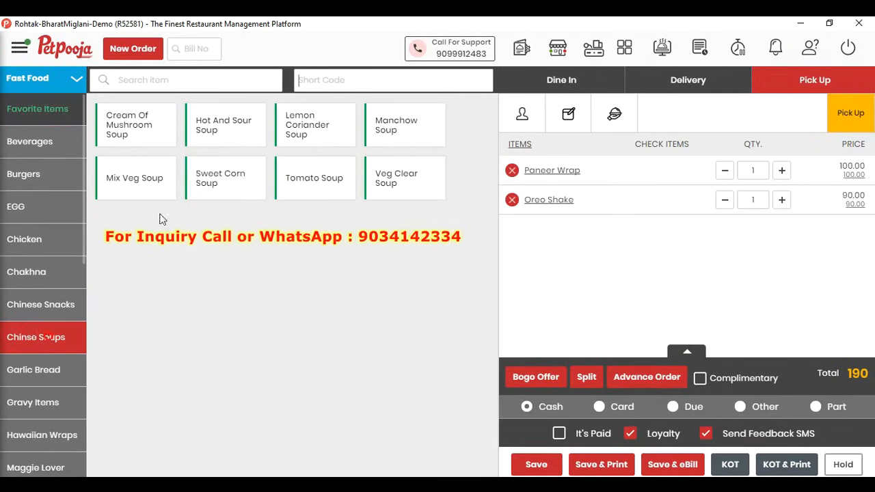
left_click(212, 186)
left_click(31, 271)
left_click(303, 130)
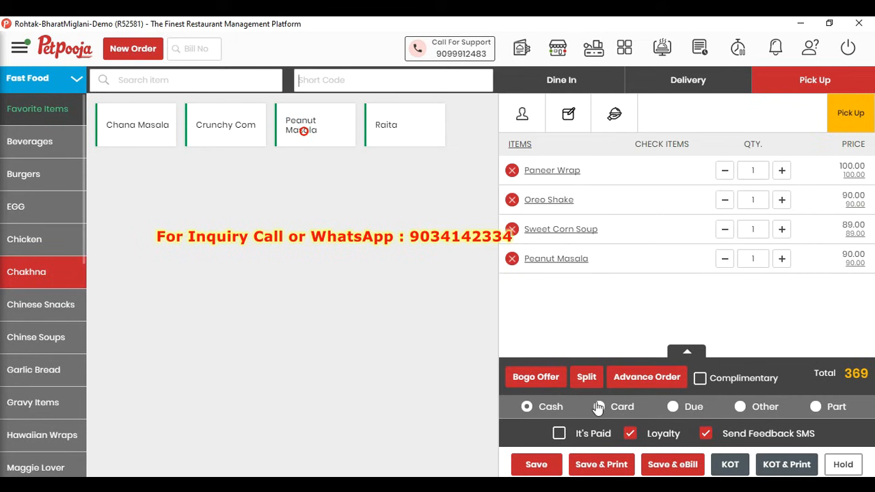
left_click(615, 466)
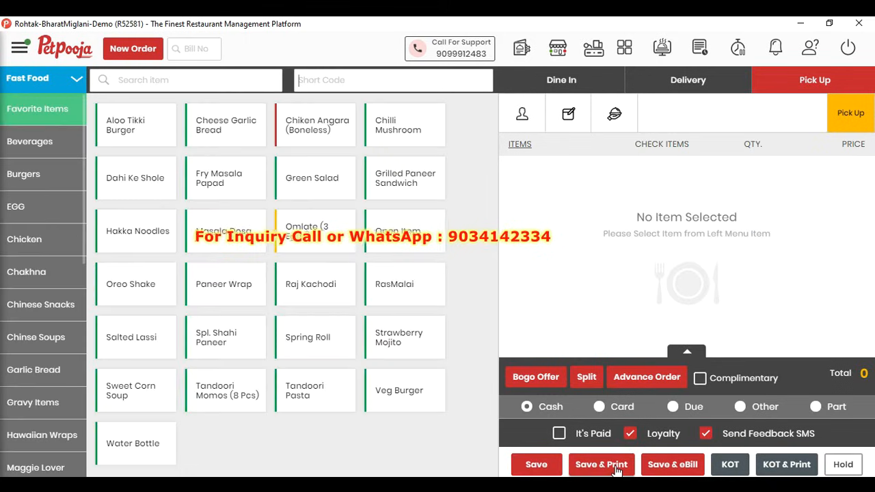
Create a pick-up order with Green Salad and Veg Burger, and save and print its bill.
left_click(316, 179)
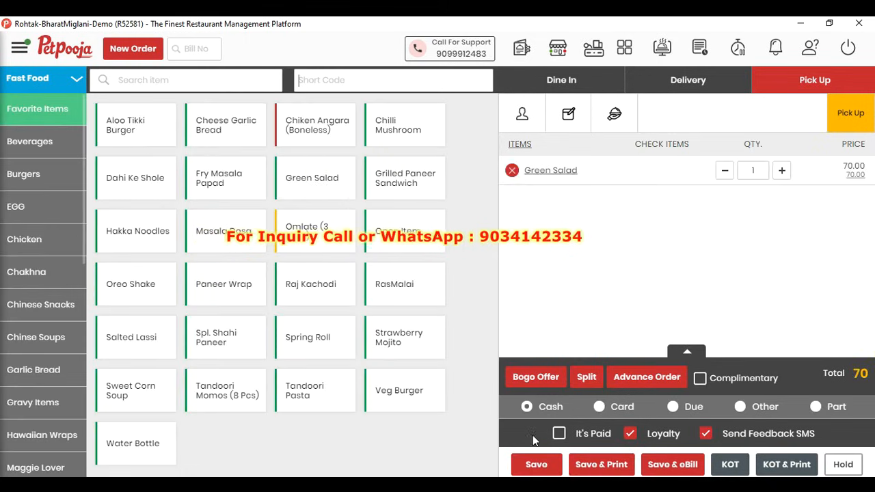
left_click(410, 390)
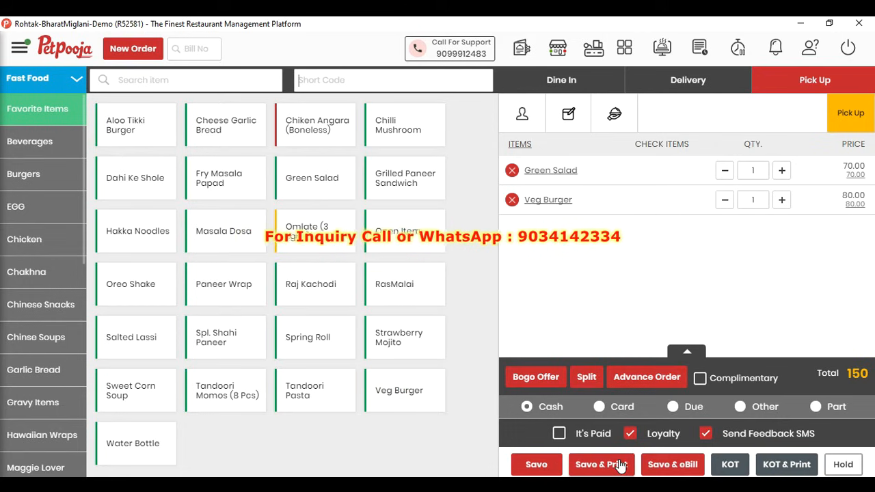
left_click(620, 466)
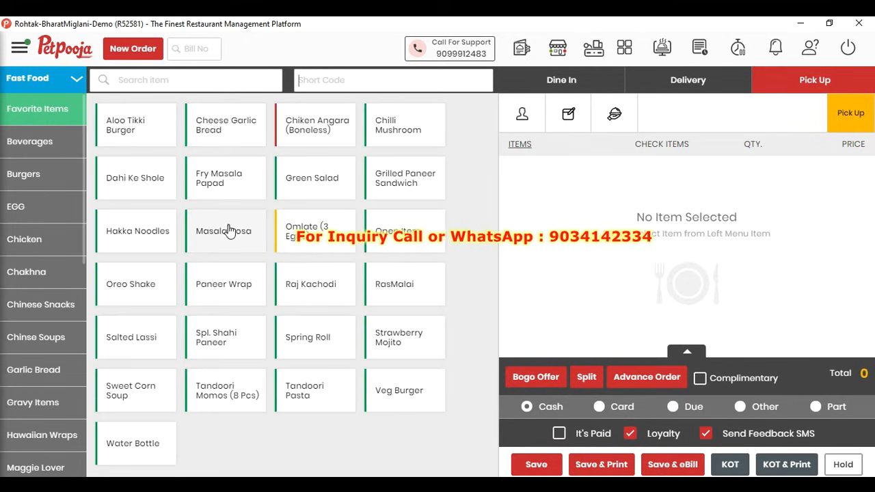
Create a pick-up order with Masala Dosa and Paneer Wrap, and save and print its bill.
left_click(231, 231)
left_click(227, 283)
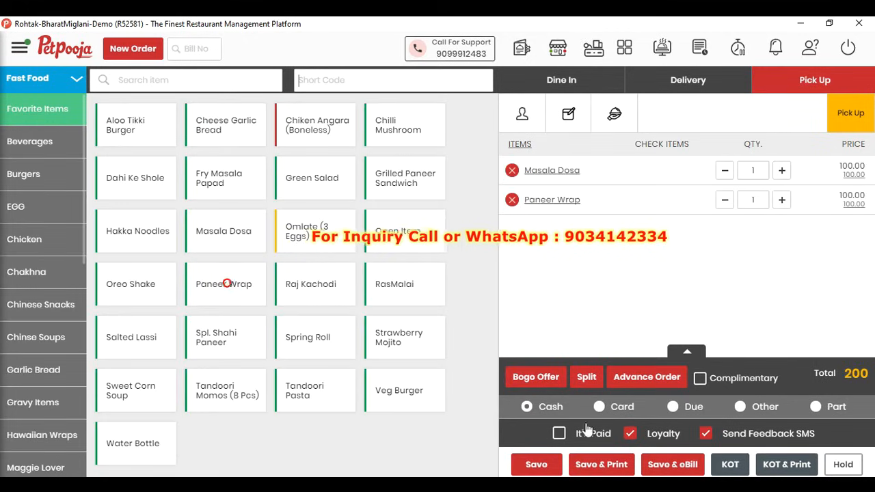
left_click(601, 466)
Create a pick-up order with 4 Paneer Garlic Bread and 1 Plain Garlic Bread, and save and print its bill.
left_click(20, 369)
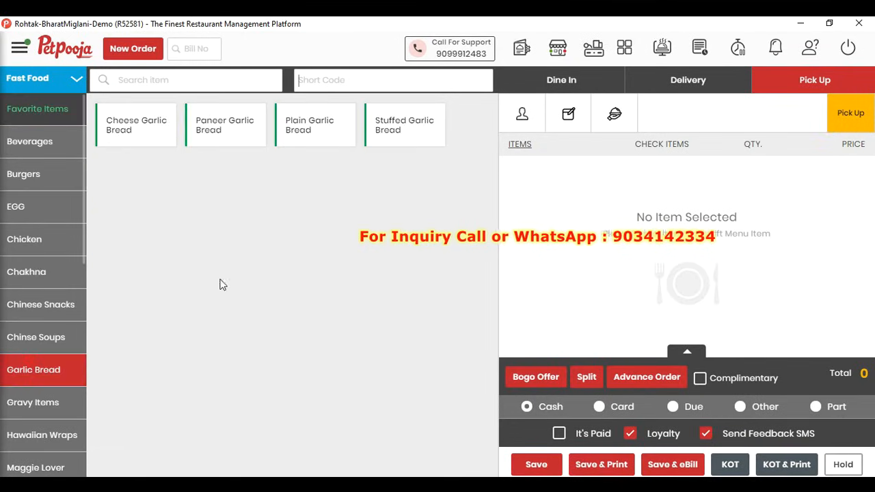
left_click(236, 145)
left_click(336, 142)
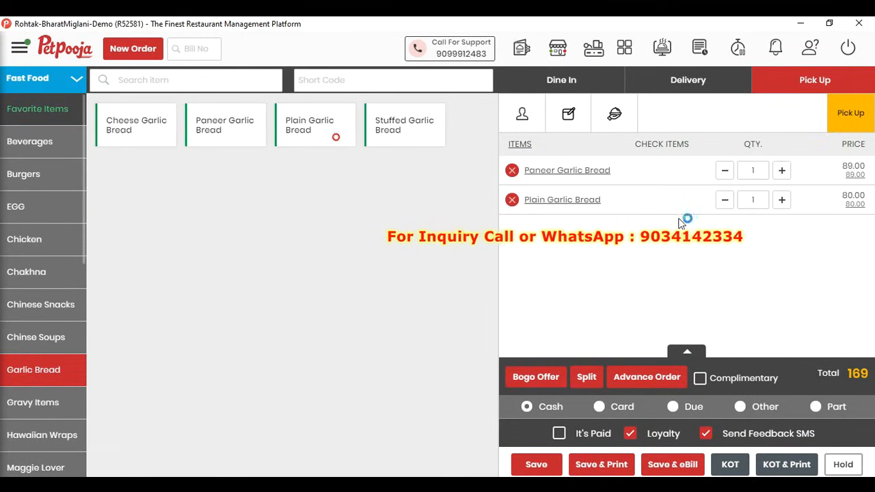
left_click(781, 171)
left_click(781, 171)
left_click(781, 171)
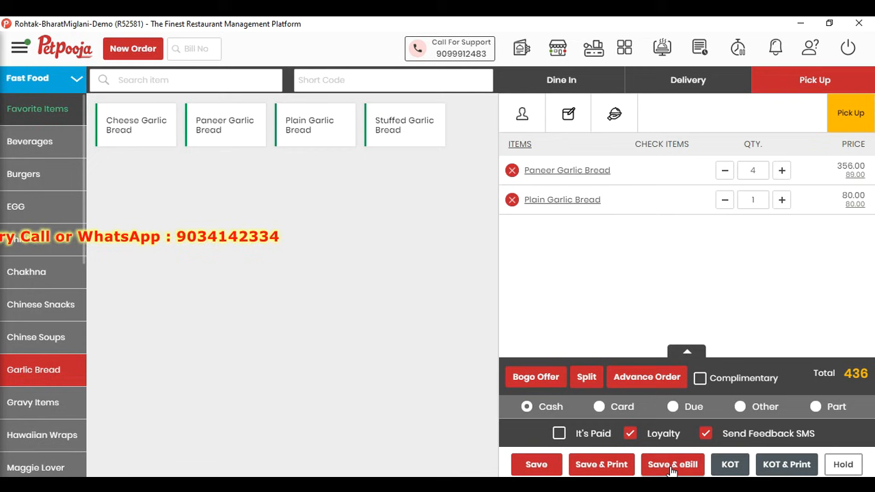
left_click(614, 466)
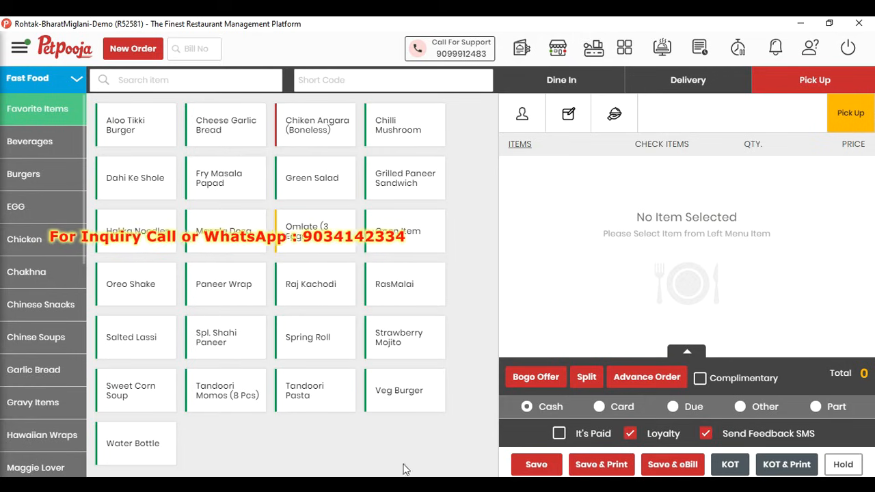
Switch to the Petpooja web dashboard in the browser and examine the 3rd Dec sales, discount and tax summaries.
left_click(394, 484)
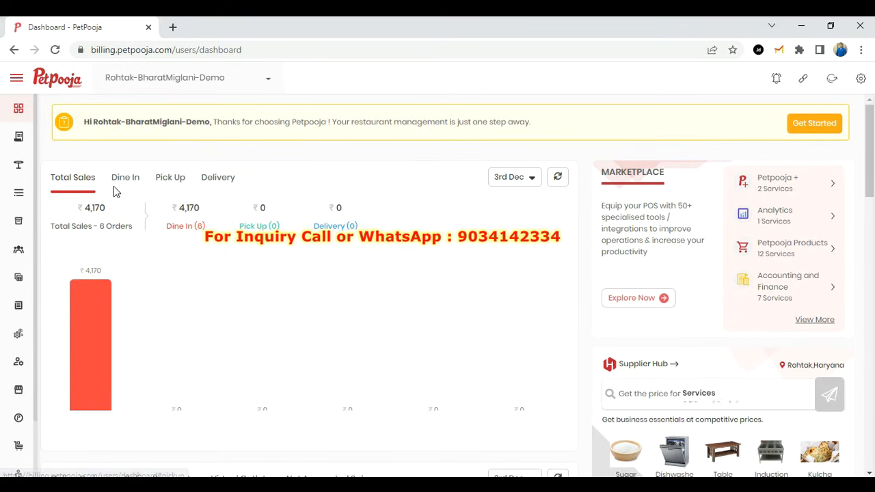
left_click_drag(873, 152, 874, 288)
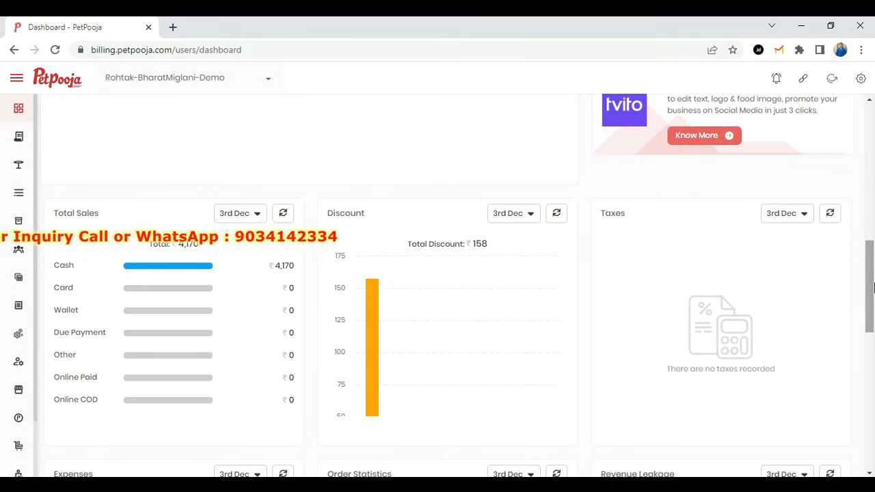
mouse_move(28, 192)
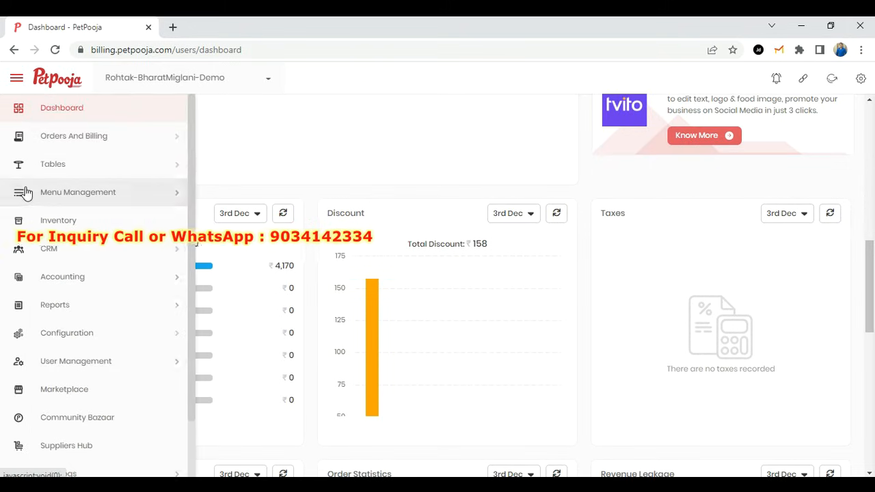